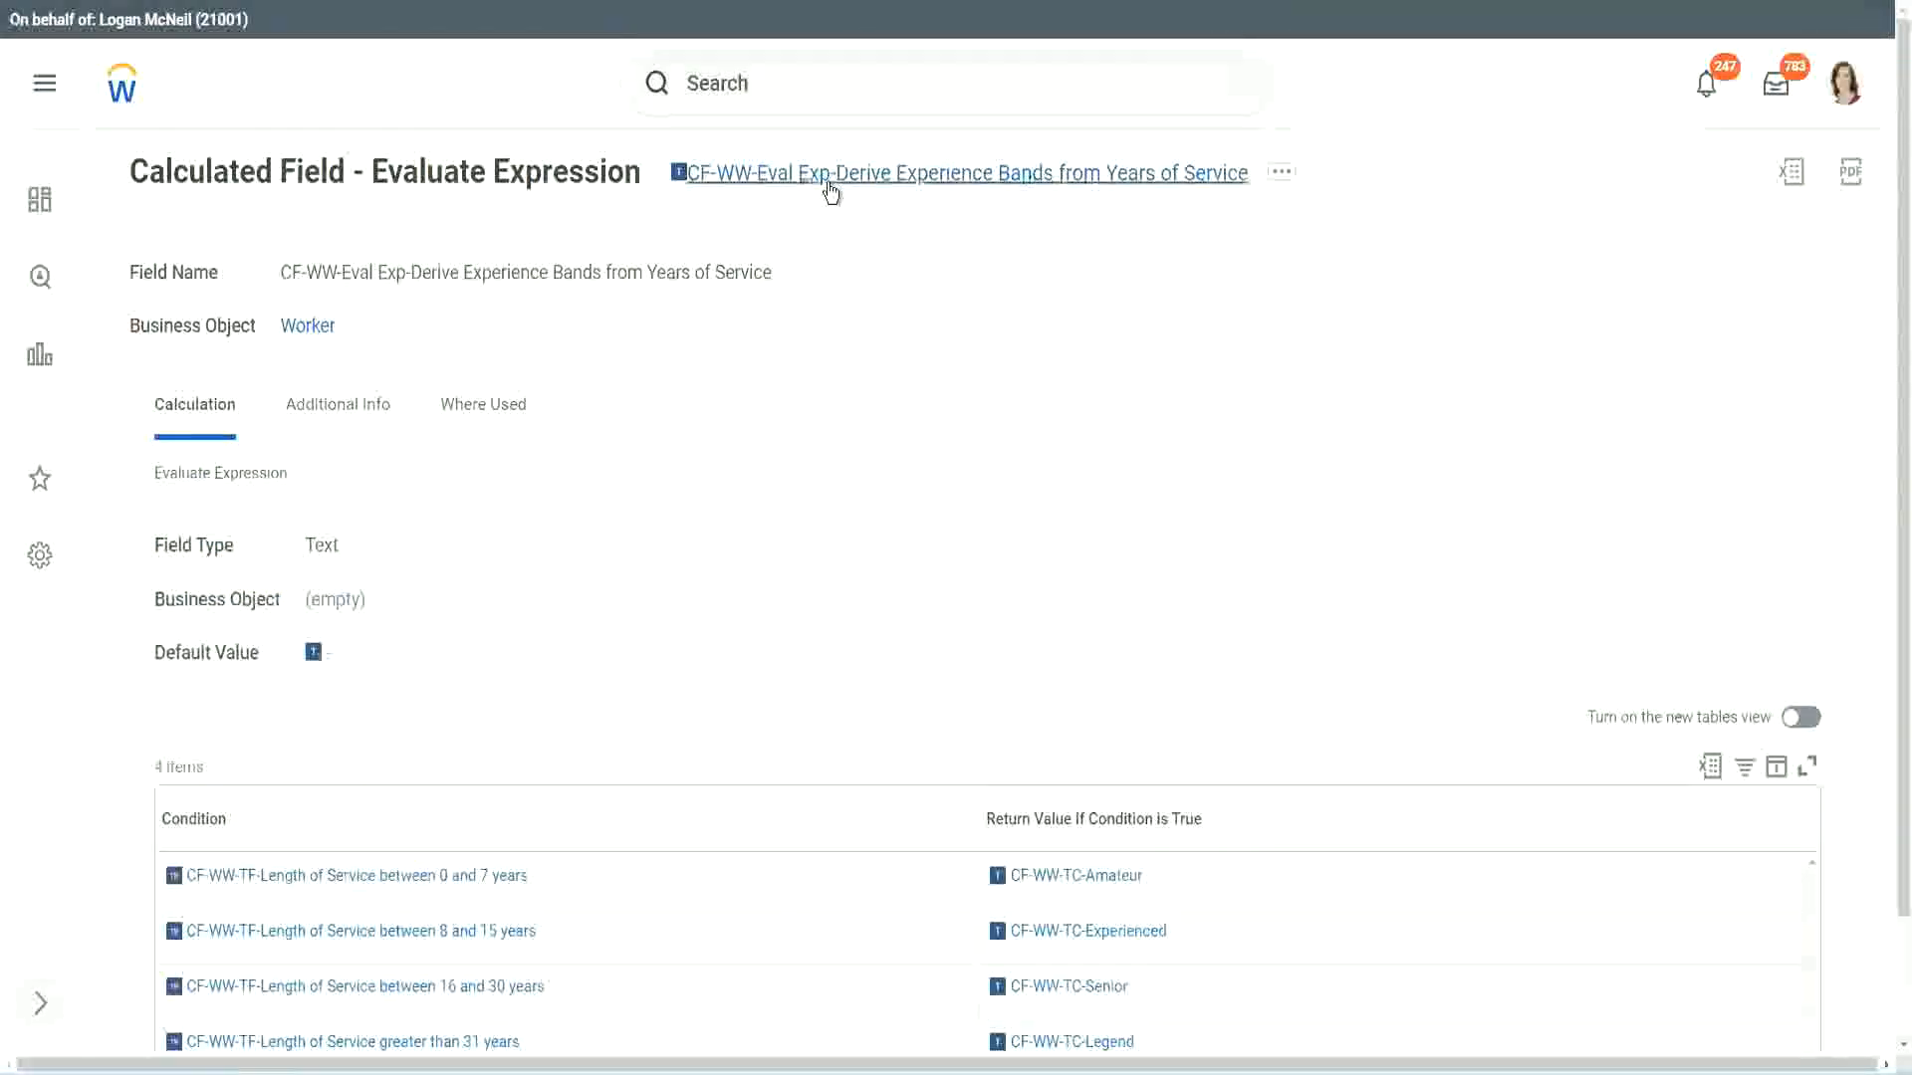
right_click(835, 180)
left_click(901, 299)
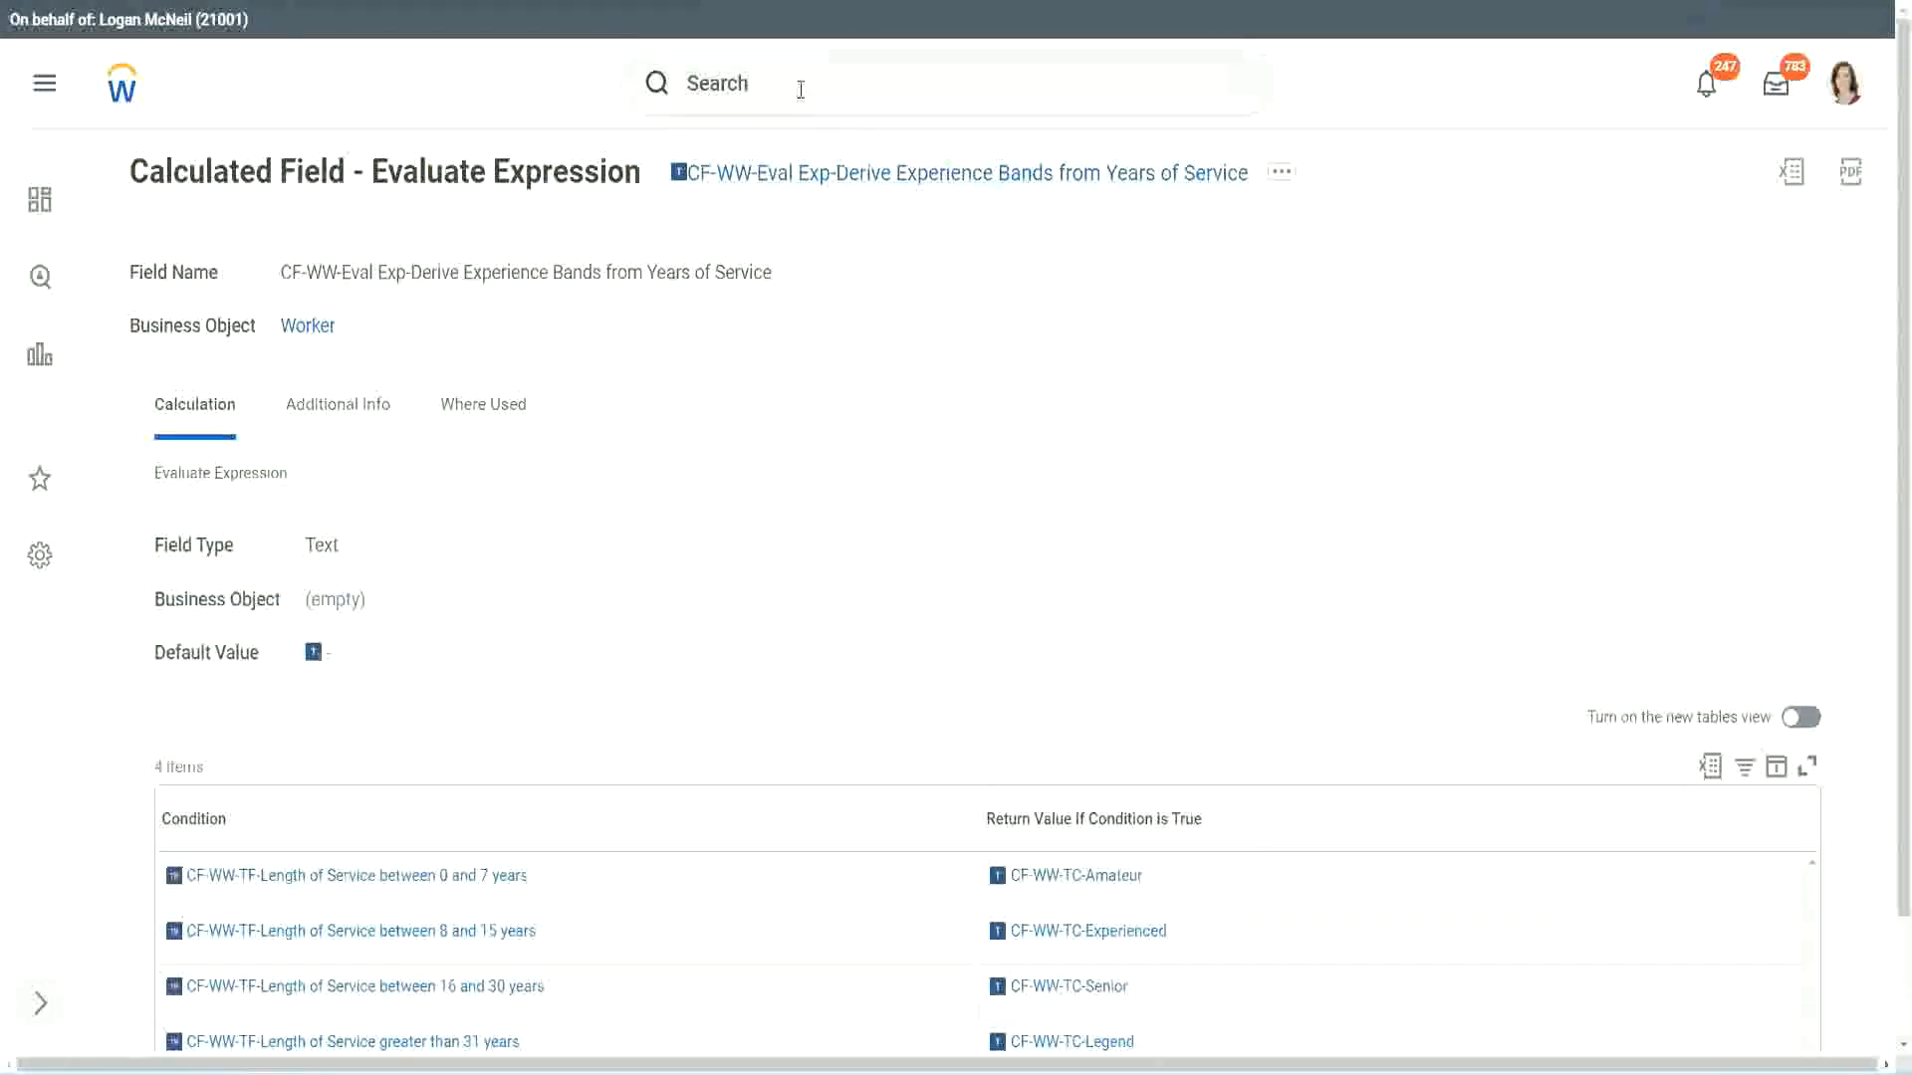
left_click(800, 89)
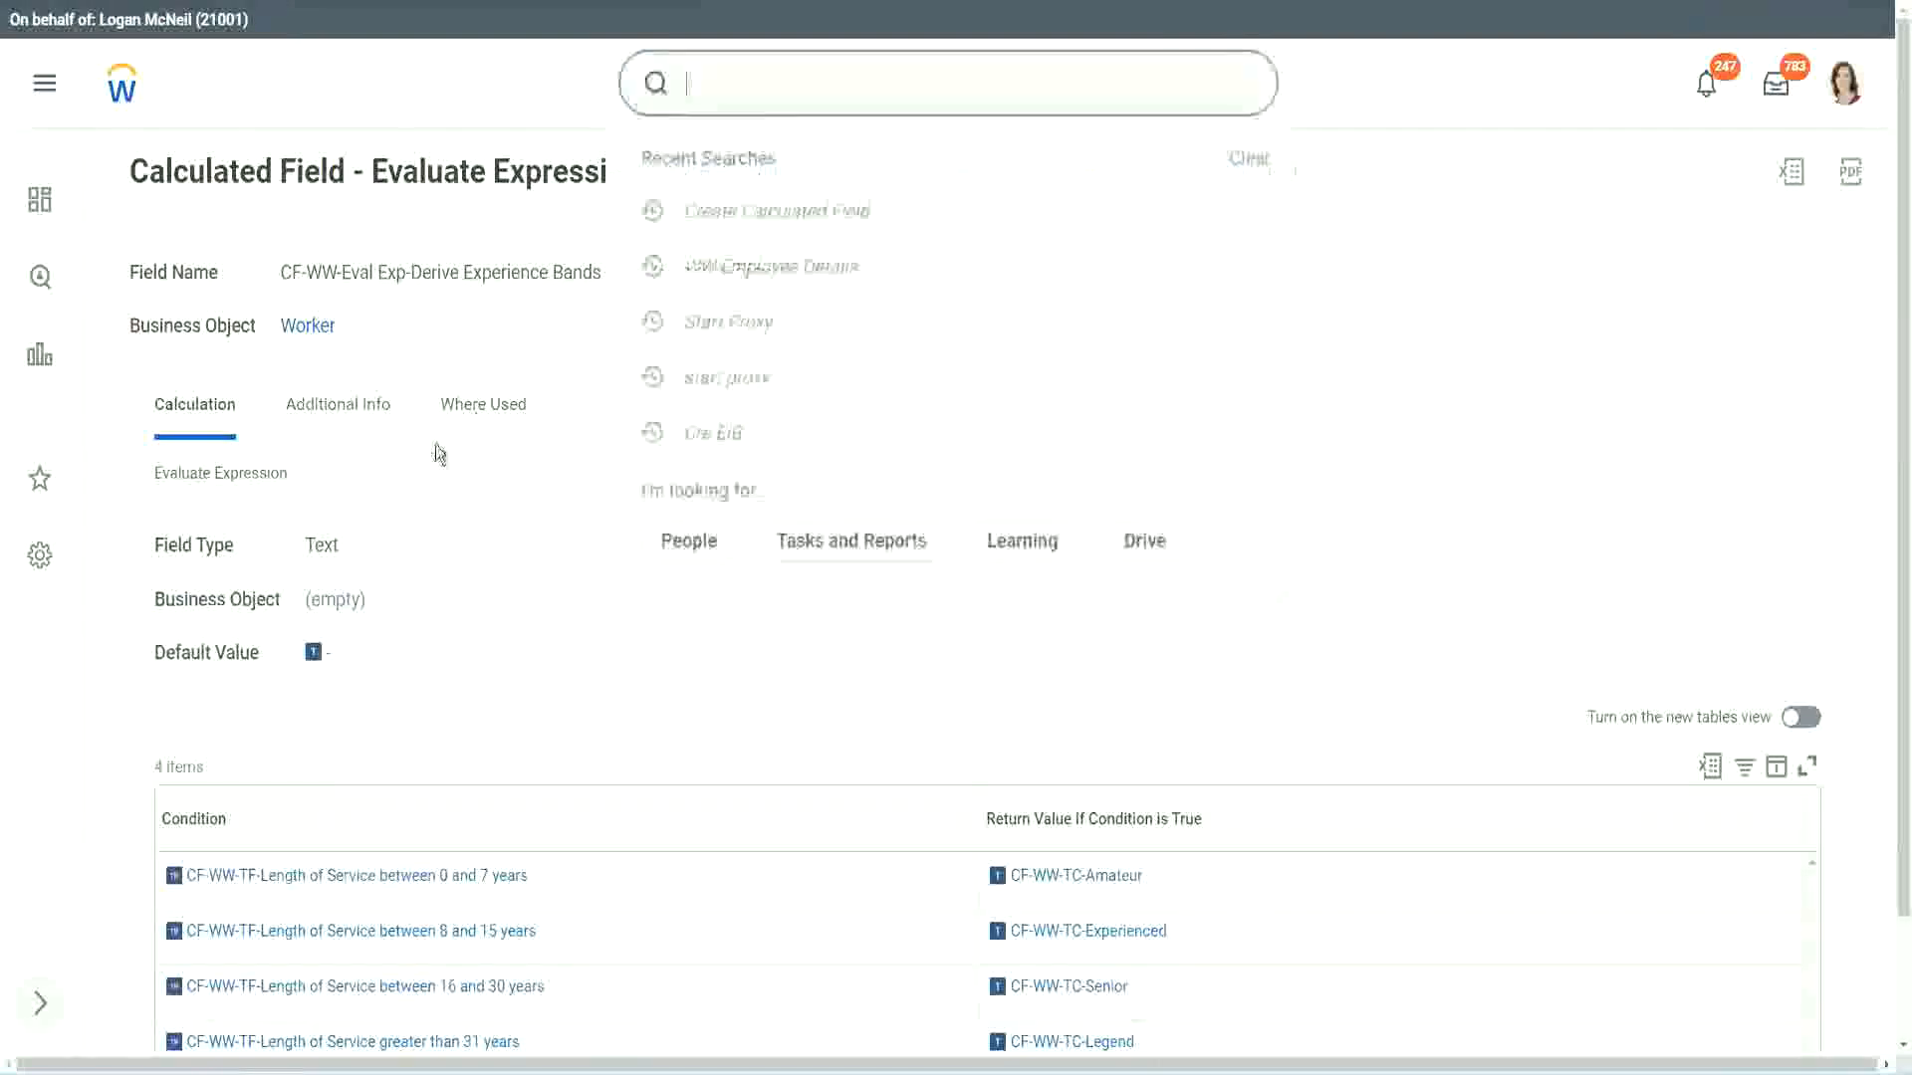
left_click(1356, 231)
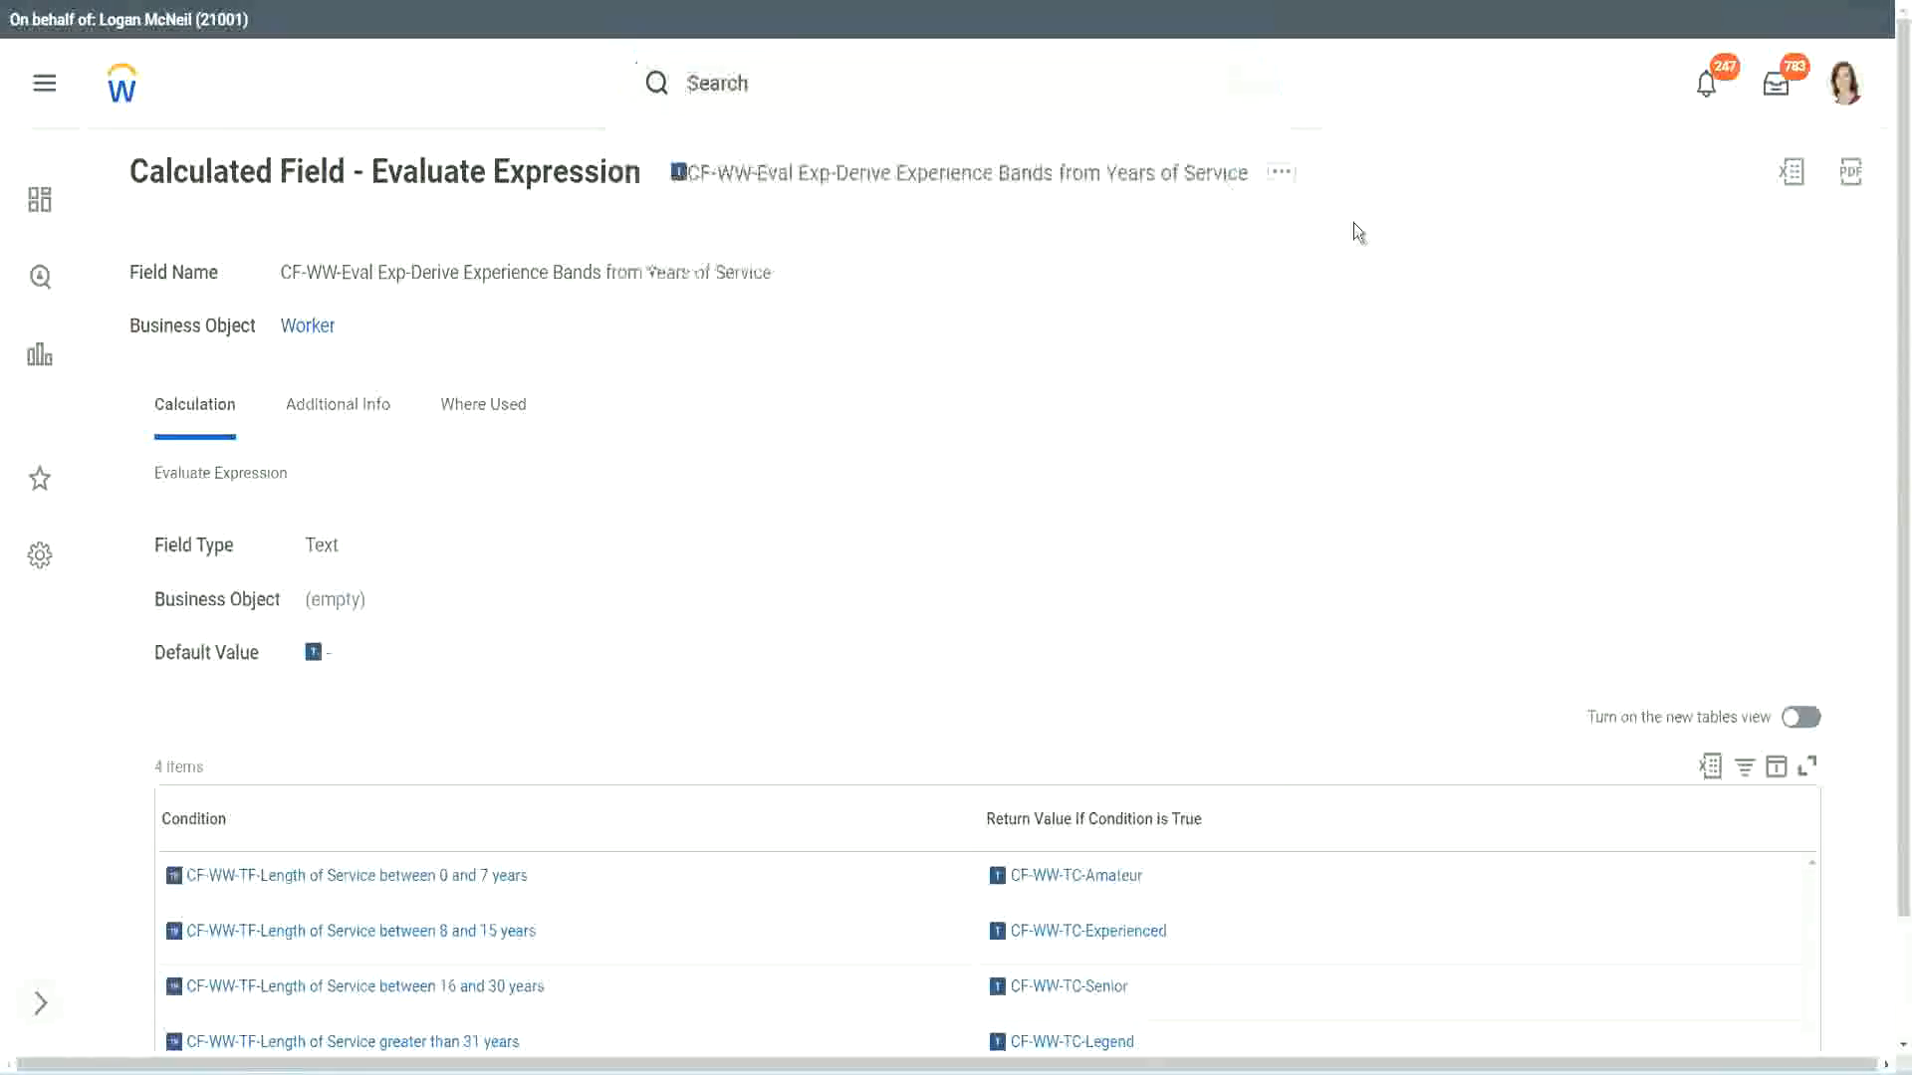
Search for "create calc field" and open the Create Calculated Field task
left_click(757, 75)
type("create calc")
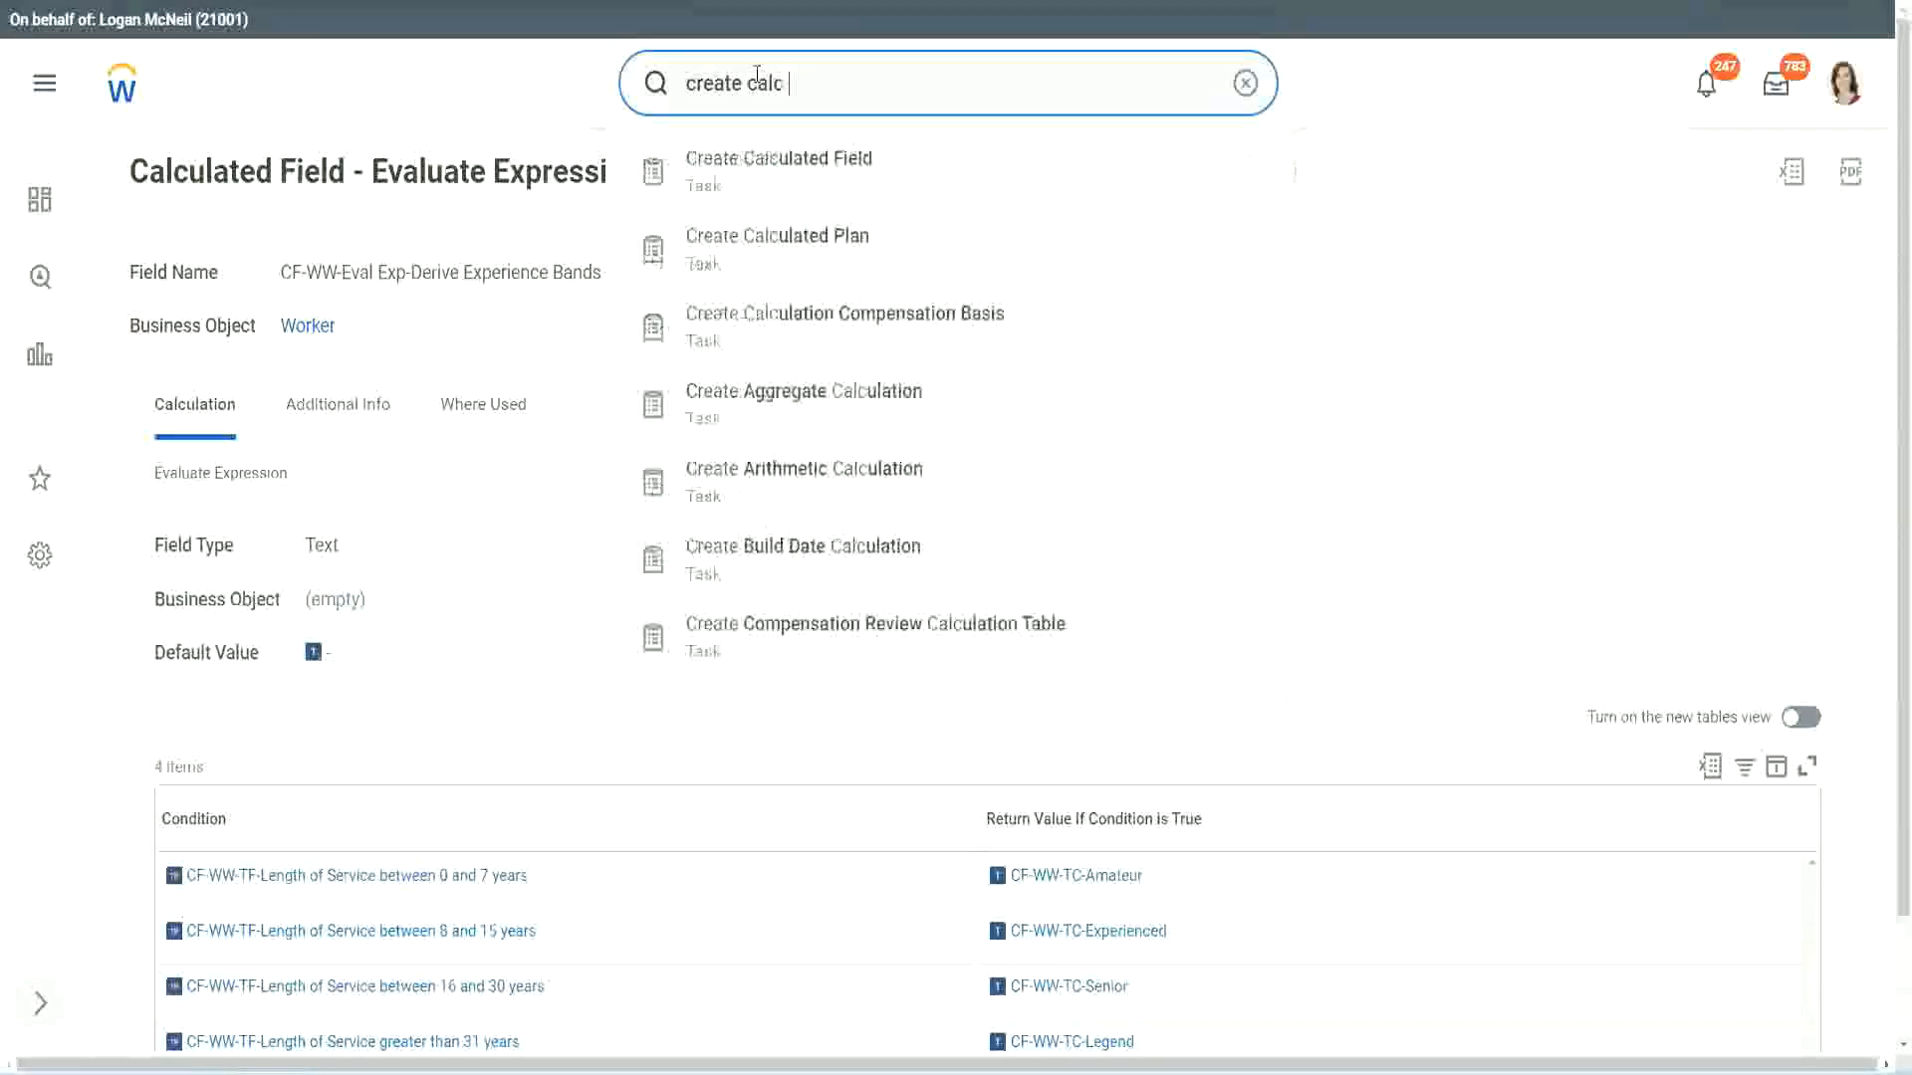
type(" field")
left_click(797, 185)
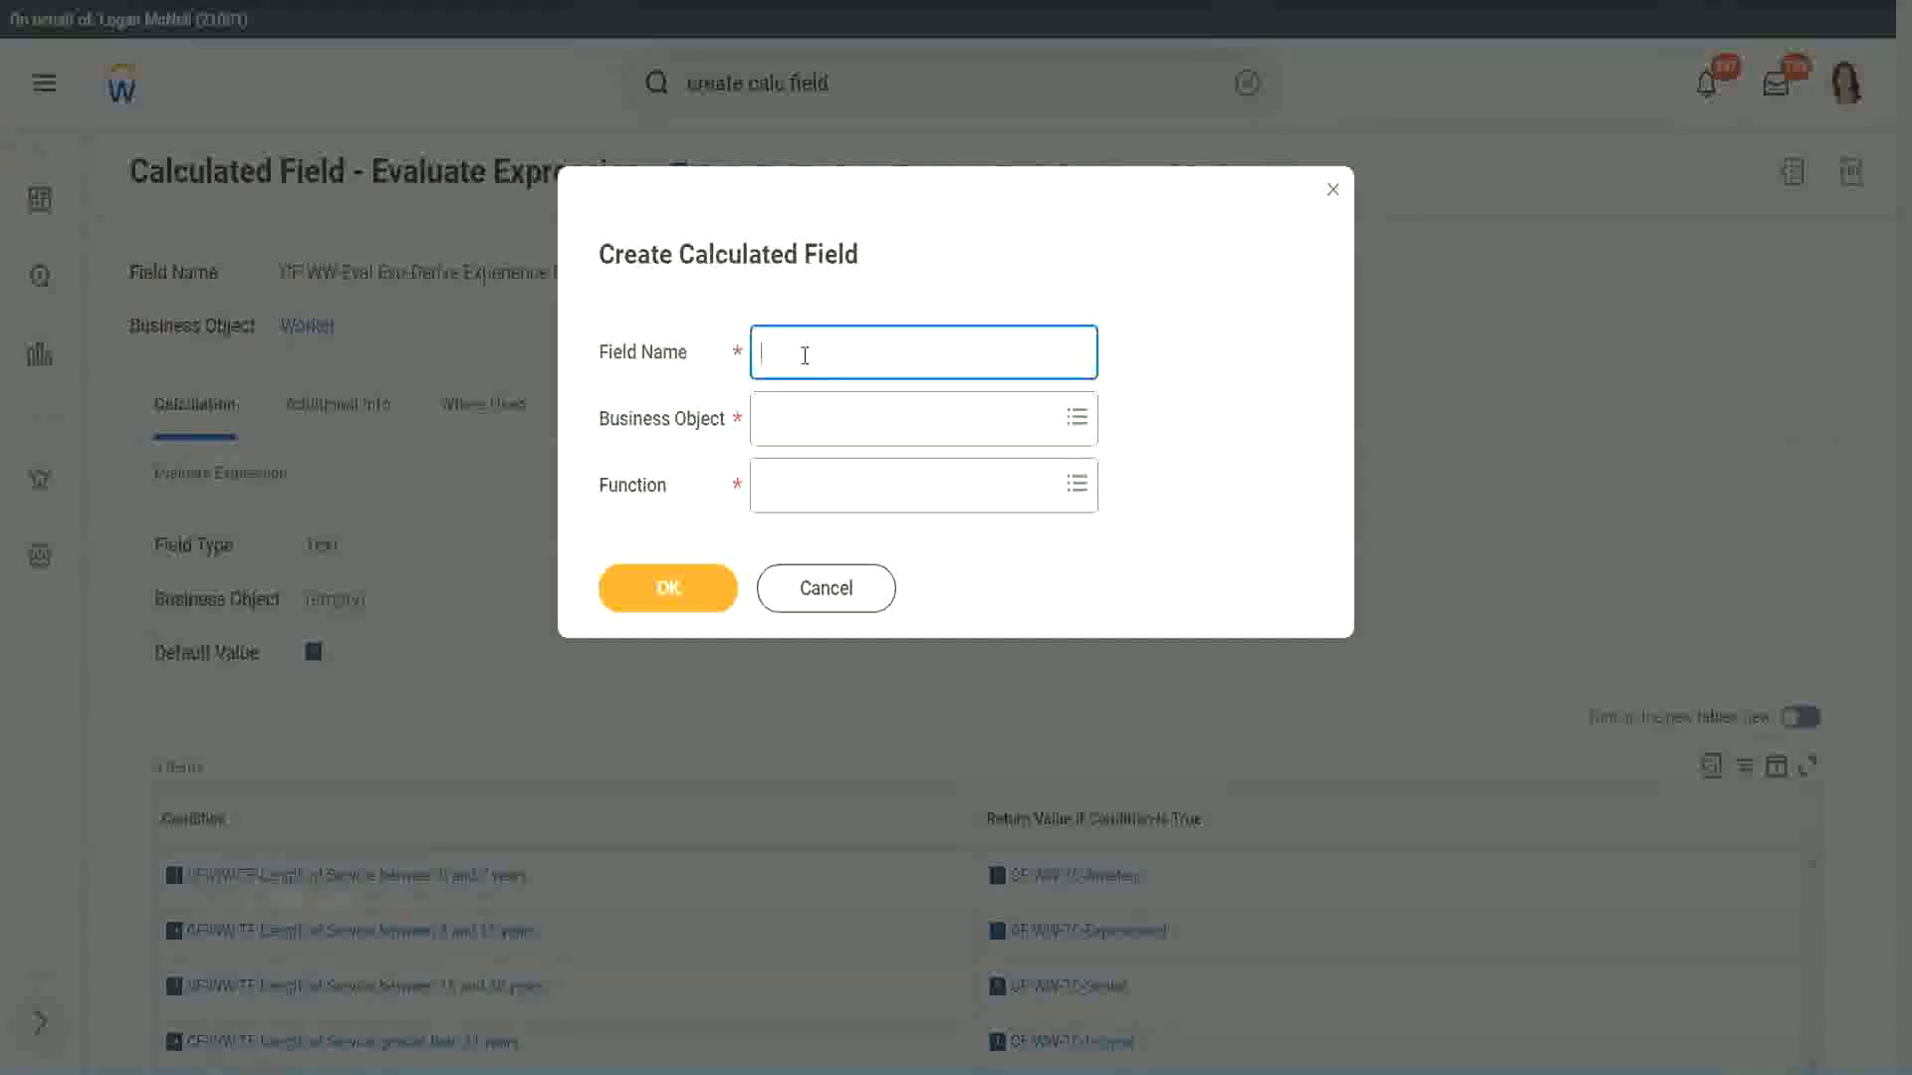
Name the new calculated field "CF-WW-LRB-Identify Experience Bands from years of Service"
type("CF-WW-LRB-Identify Exe")
key("BackSpace")
type("periende")
key("BackSpace")
key("BackSpace")
type("ce ")
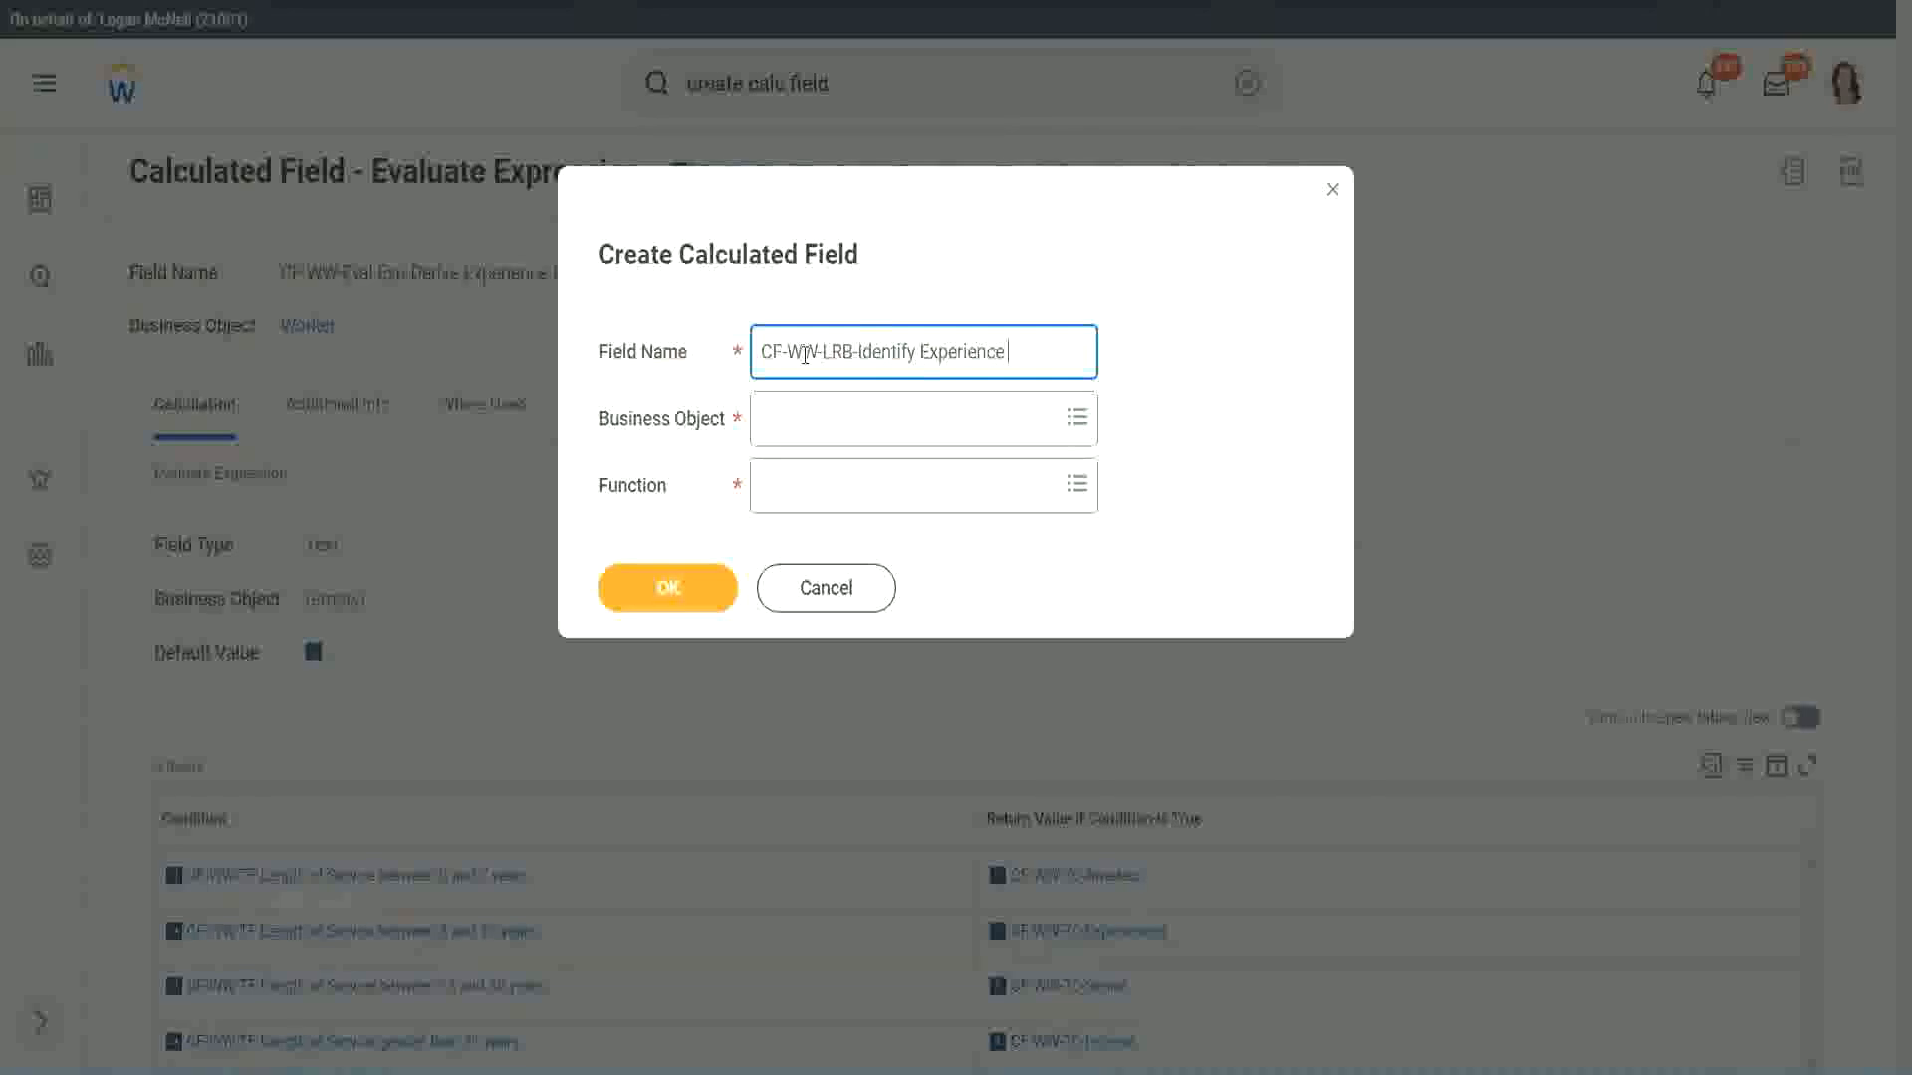
type("Bands from")
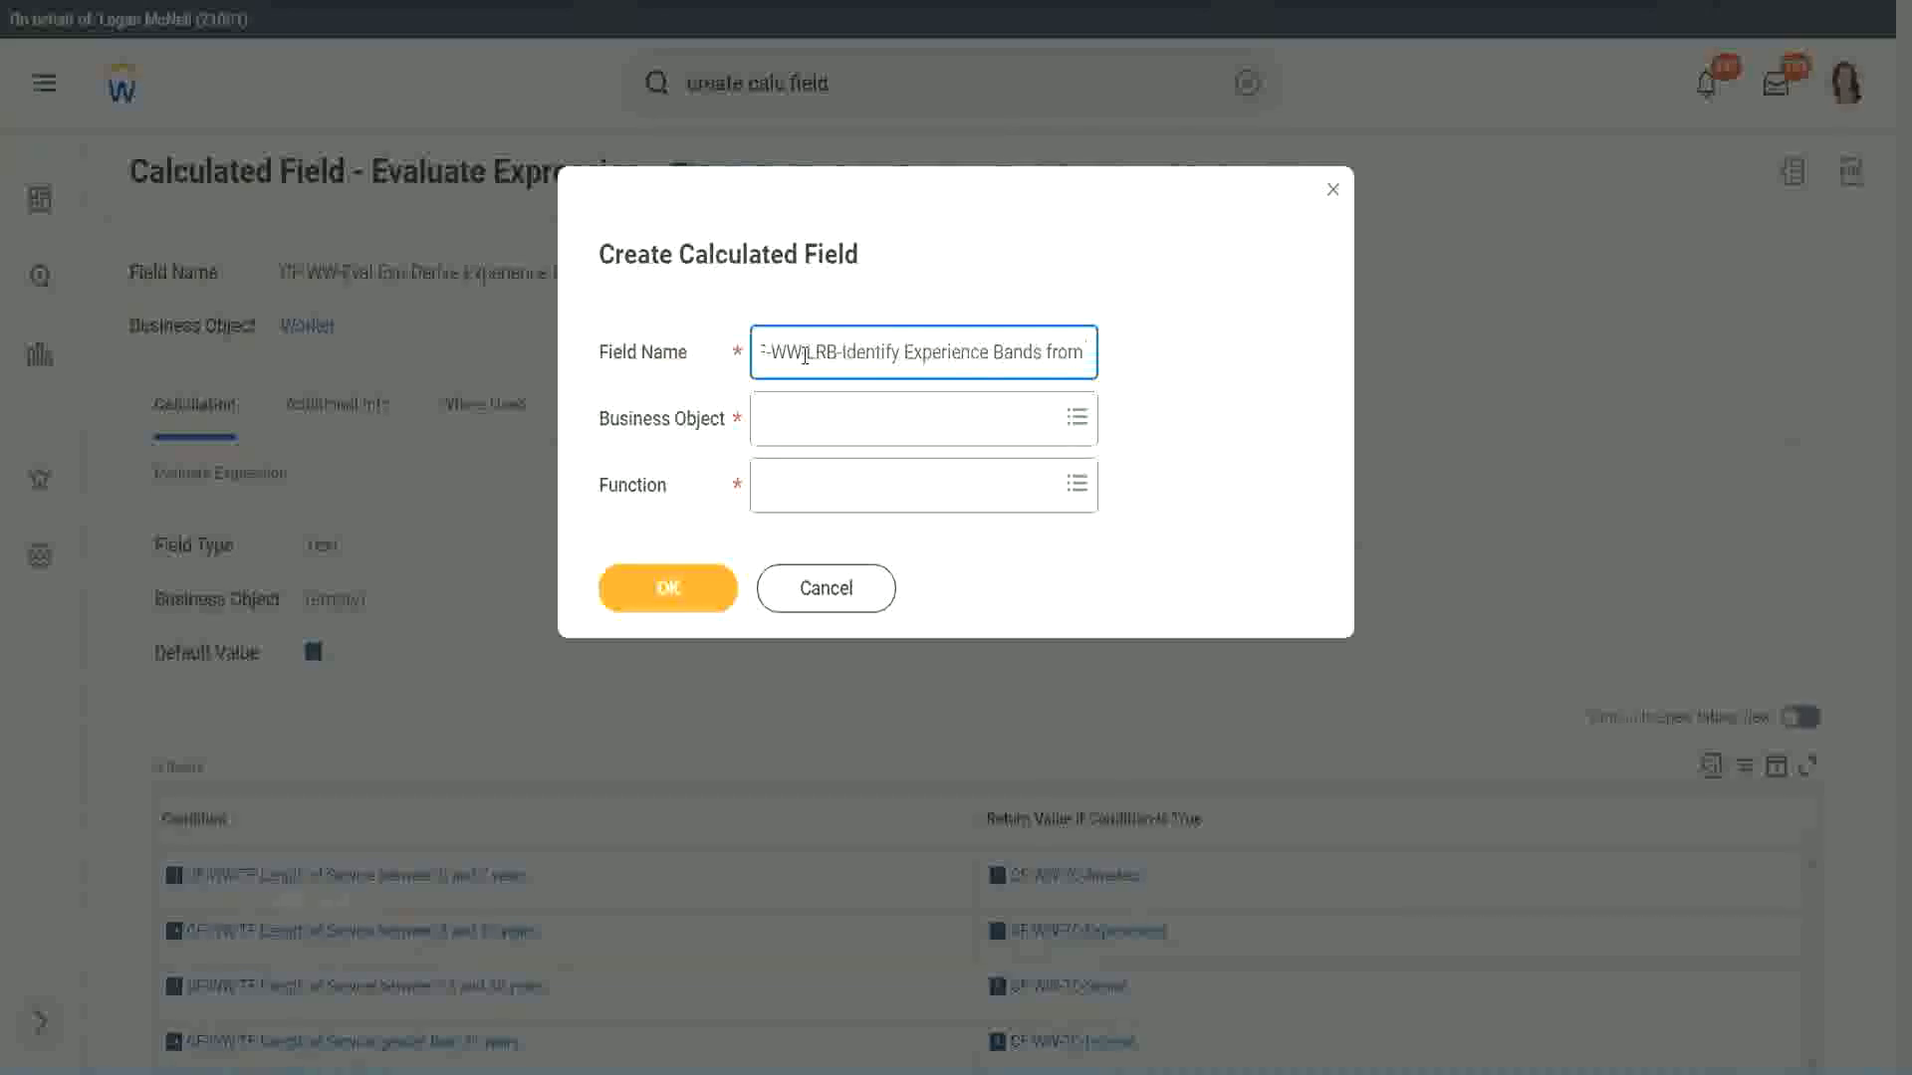
type(" years af Service")
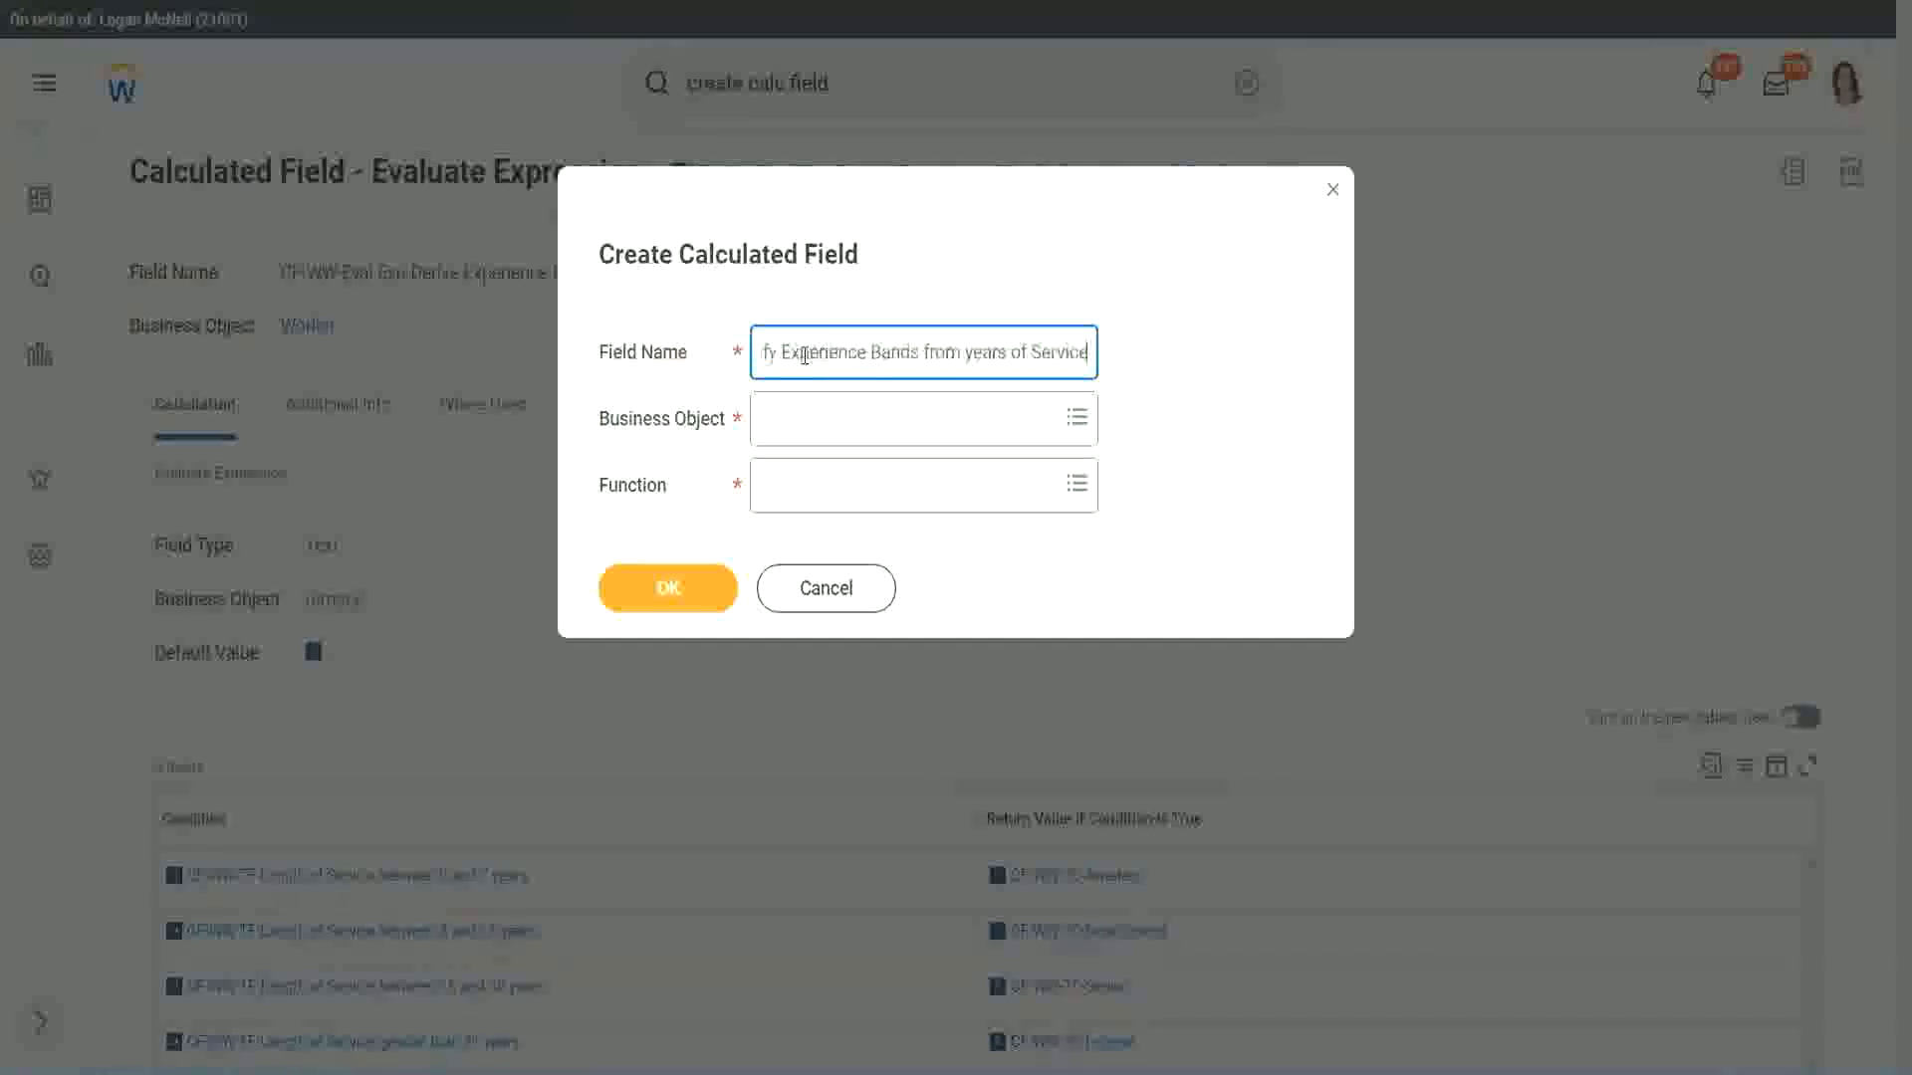
Set the business object to Worker and the function to Lookup Range Band, and confirm the new calculated field
key("Tab")
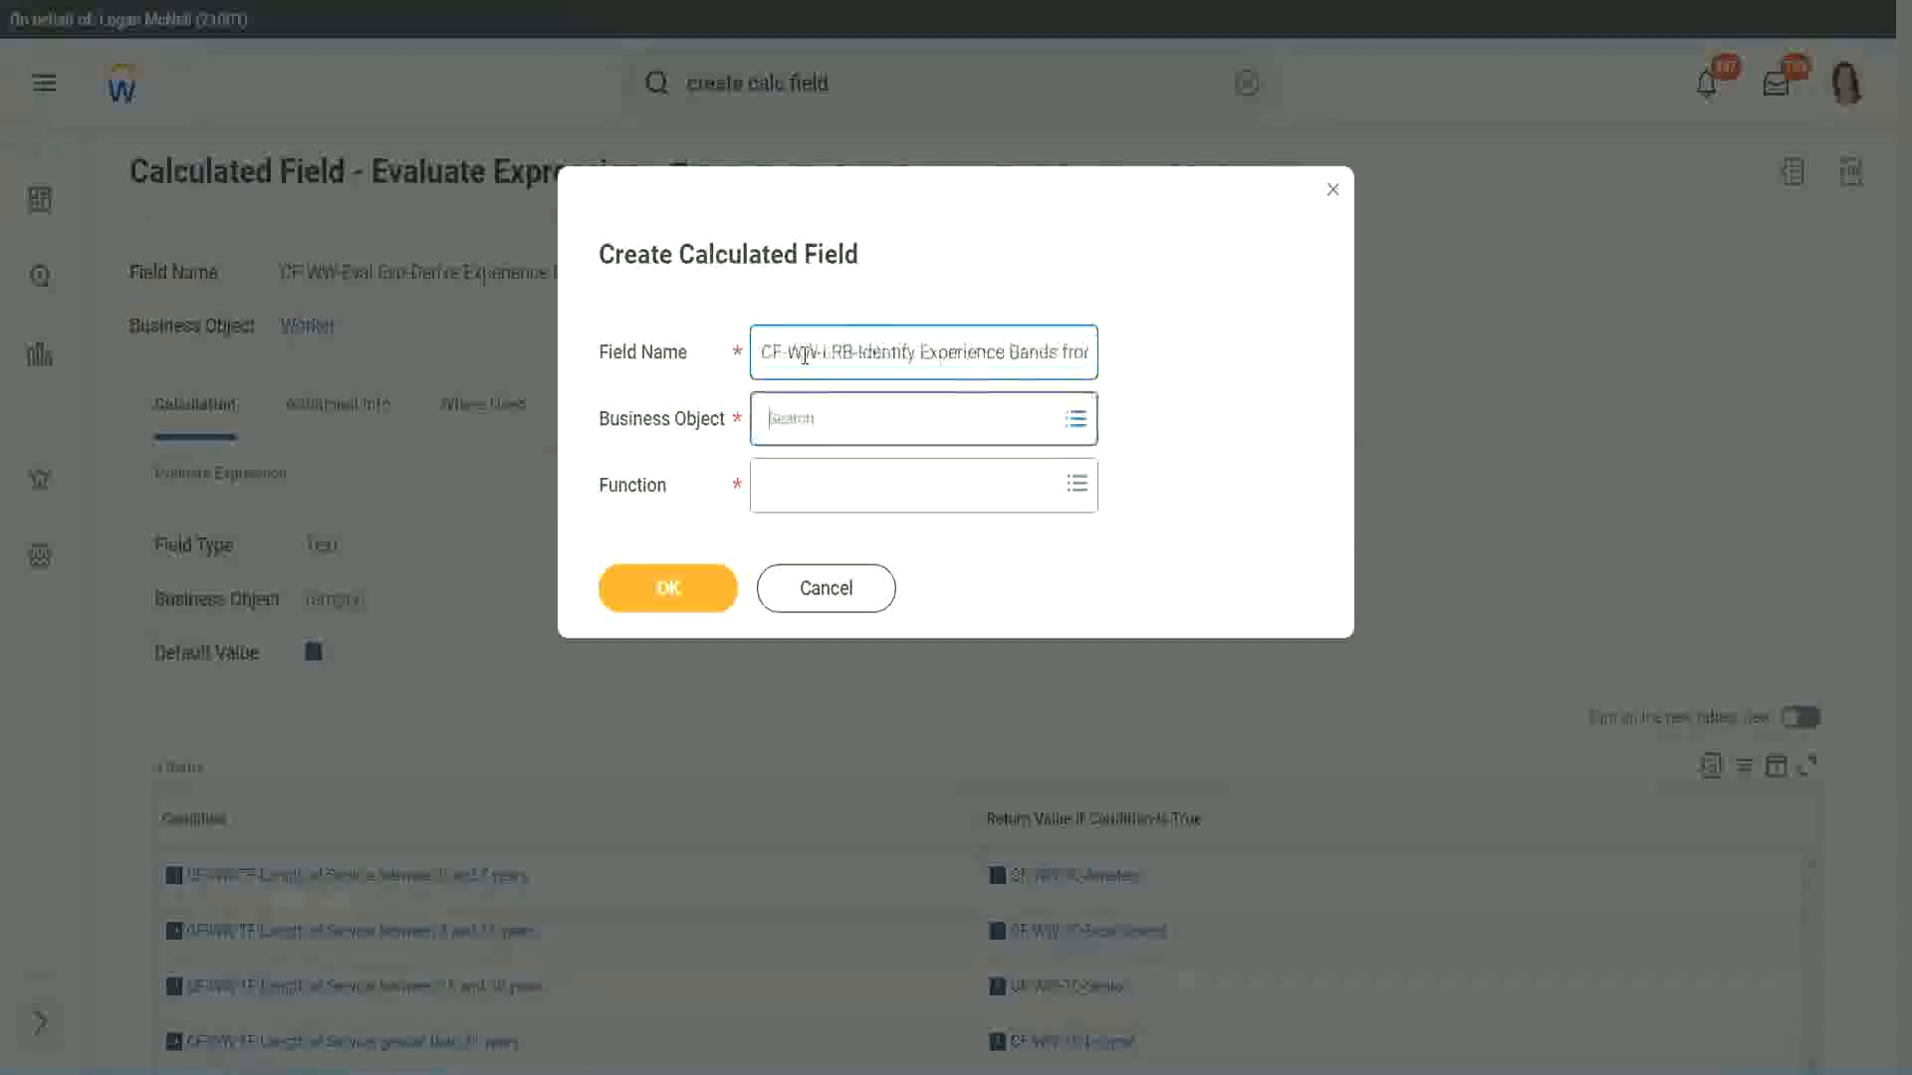
type("wor")
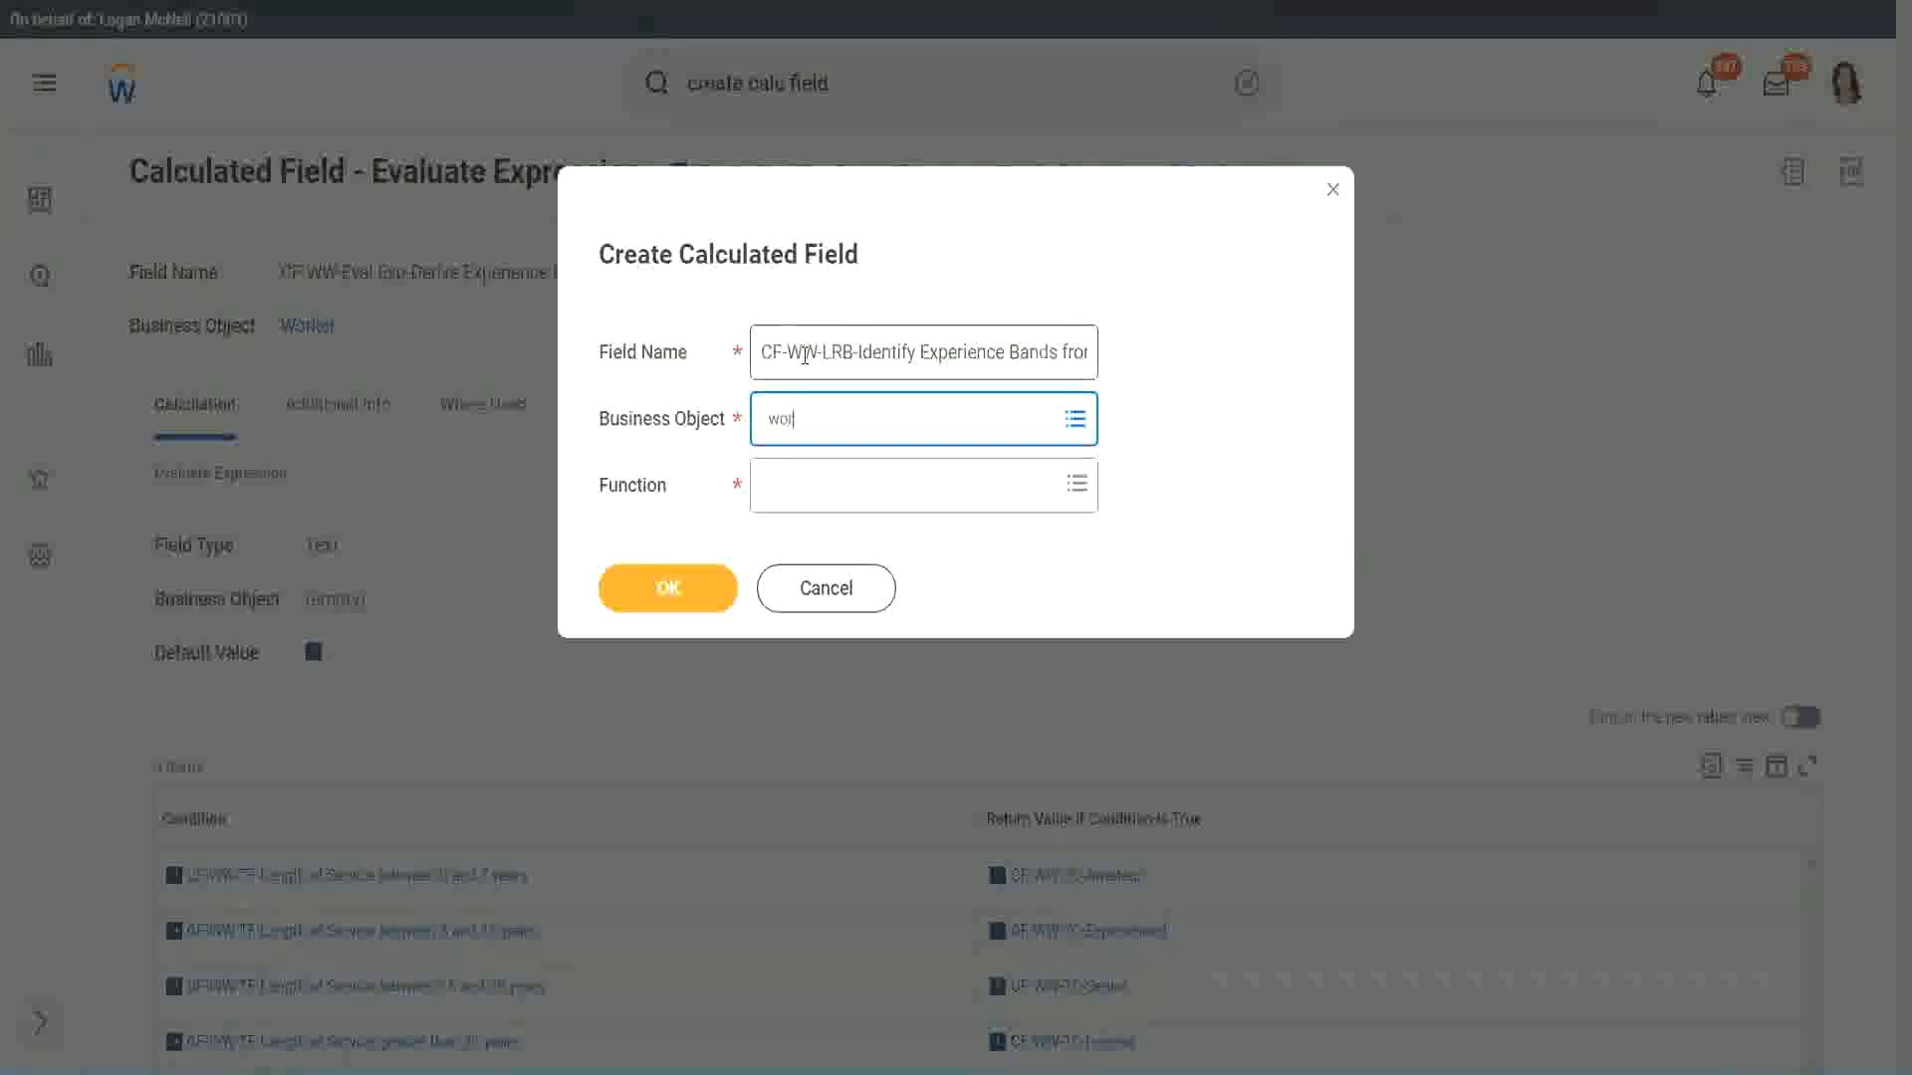
type("ker")
key("Return")
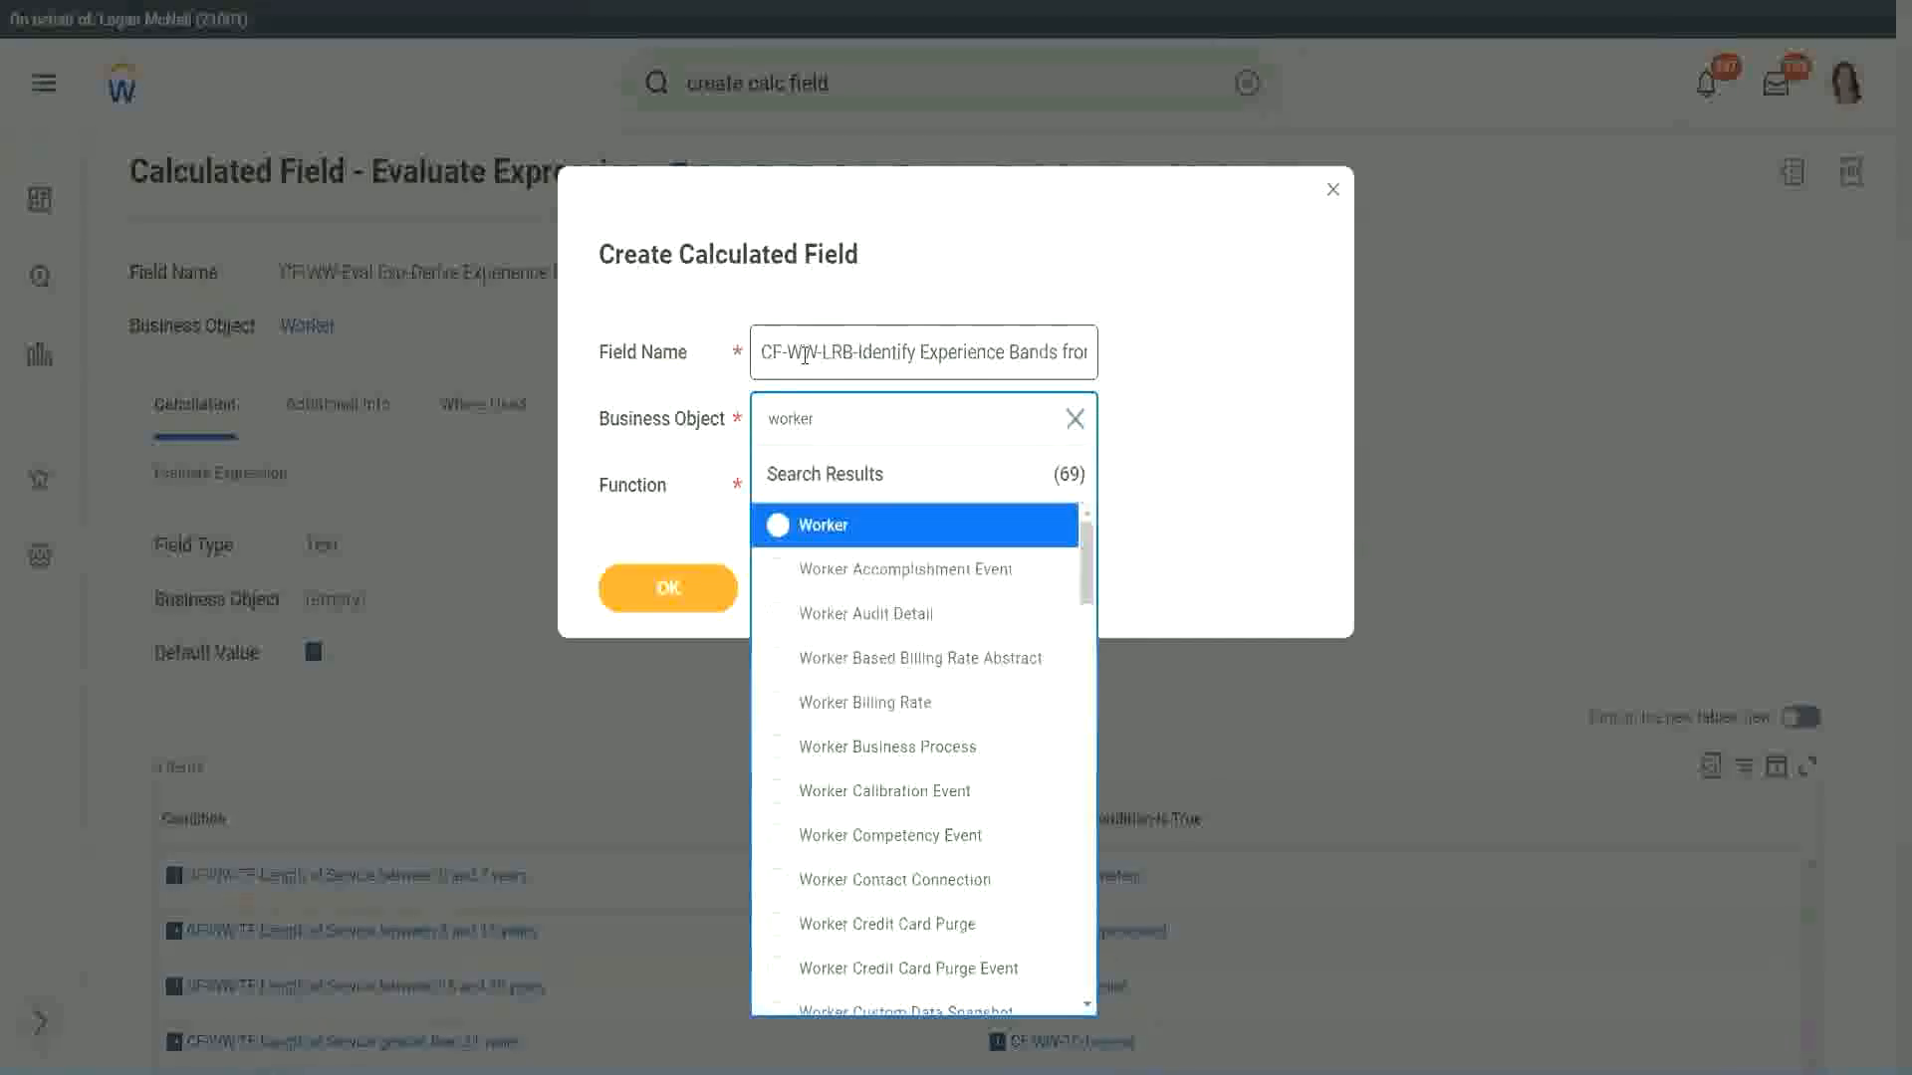
key("Return")
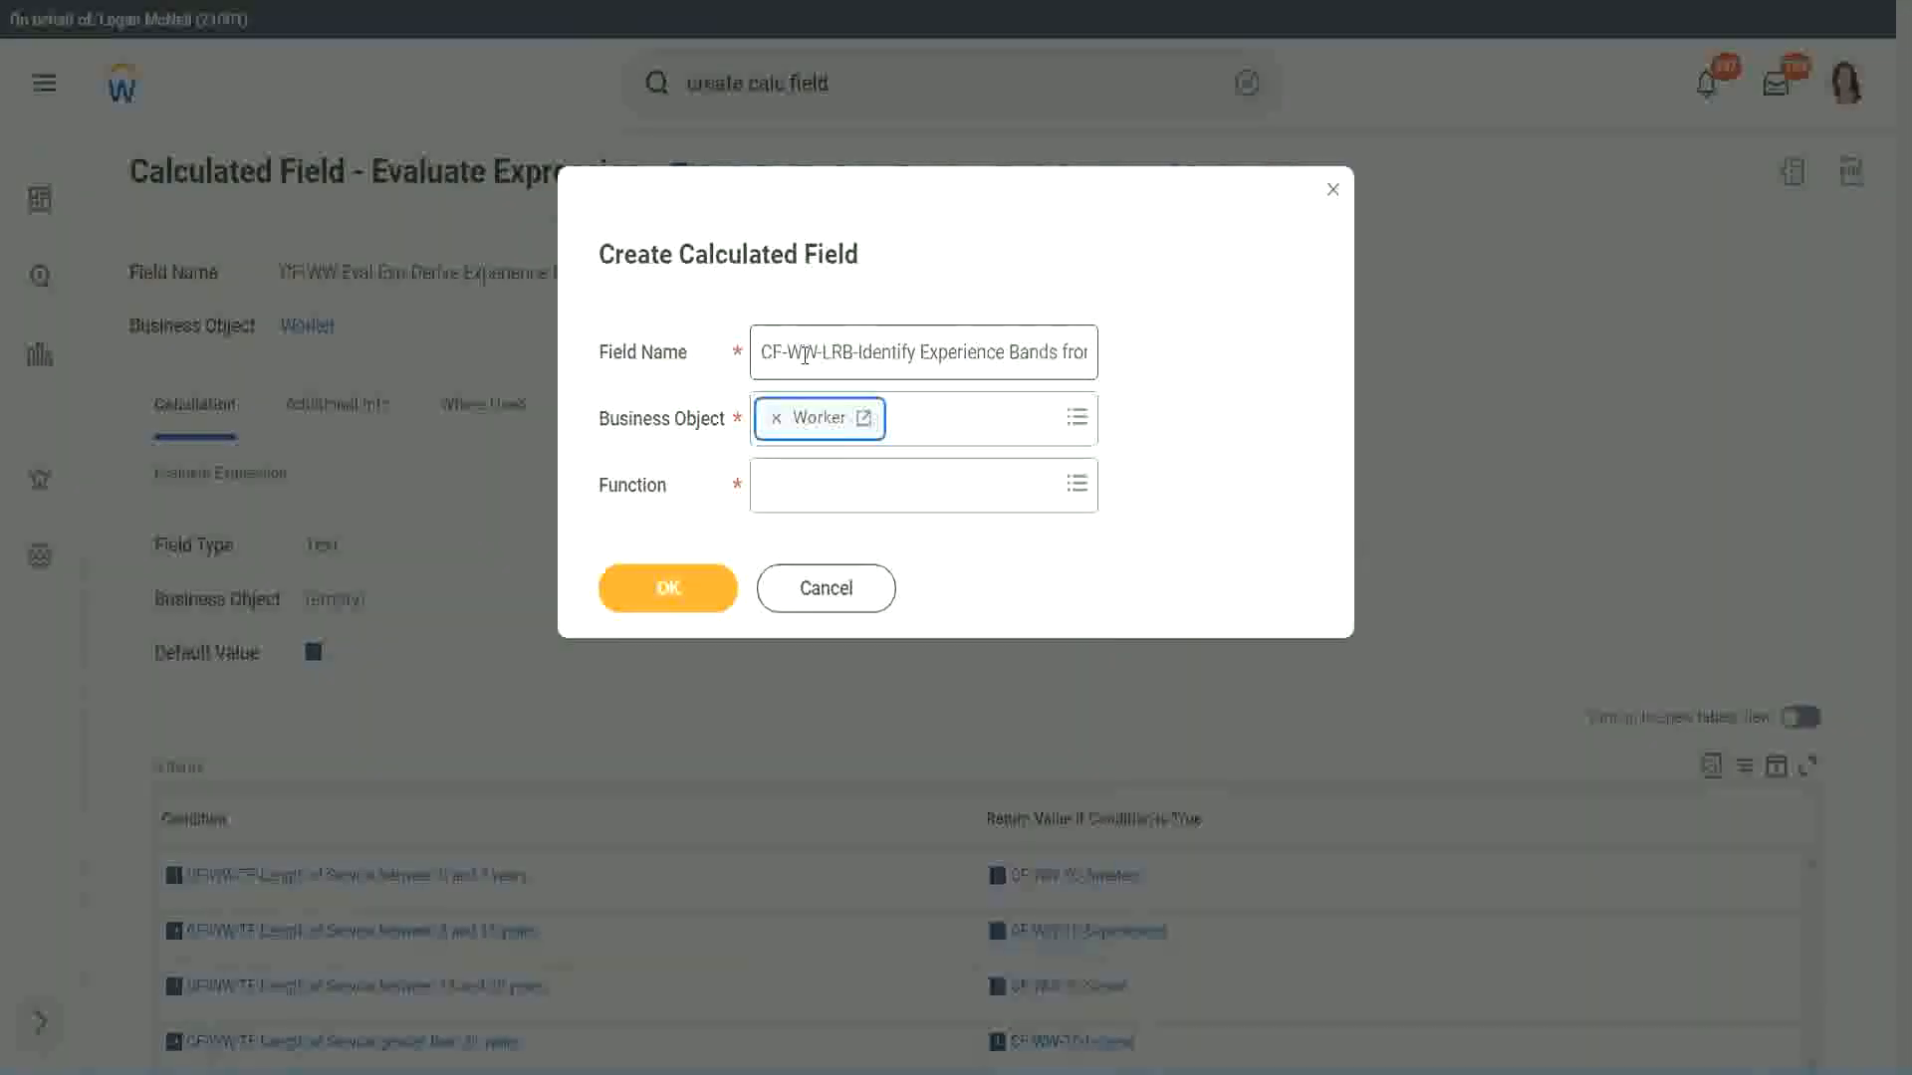
key("Tab")
type("lrb")
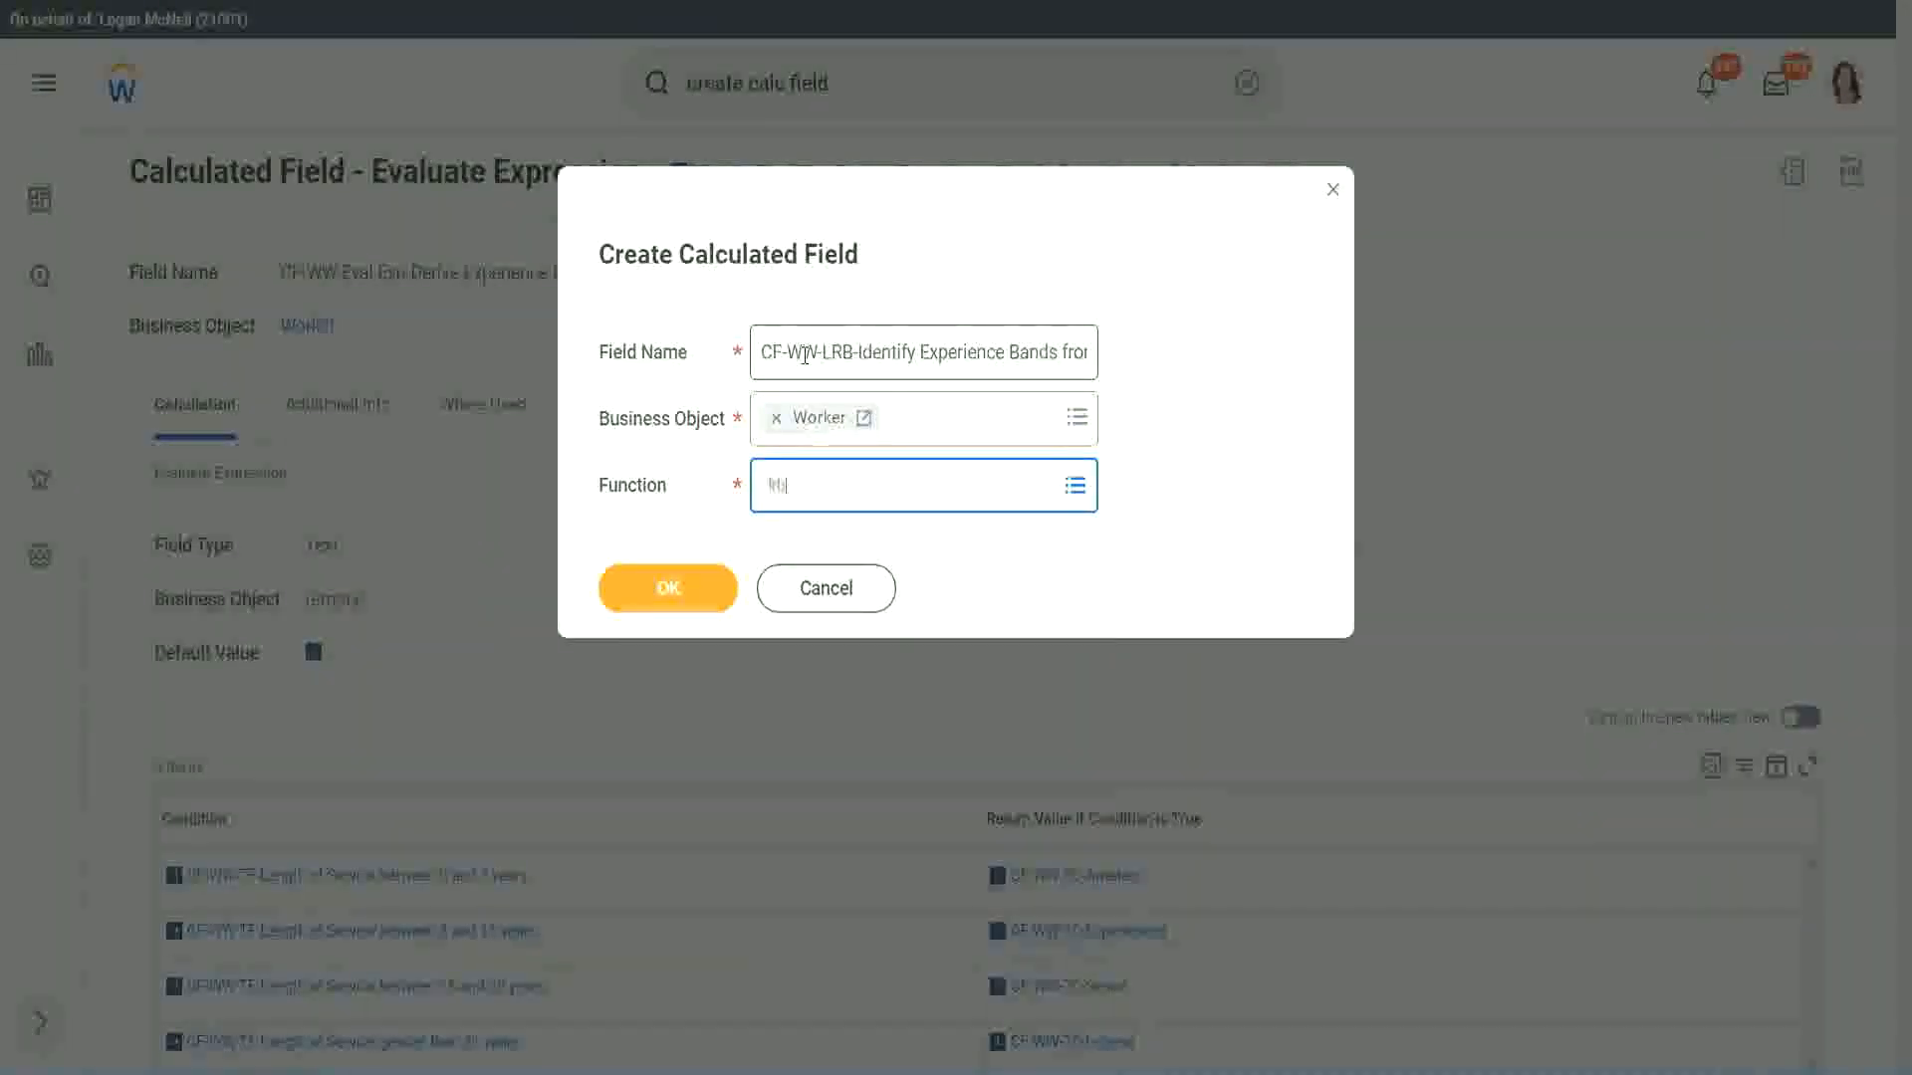
key("Return")
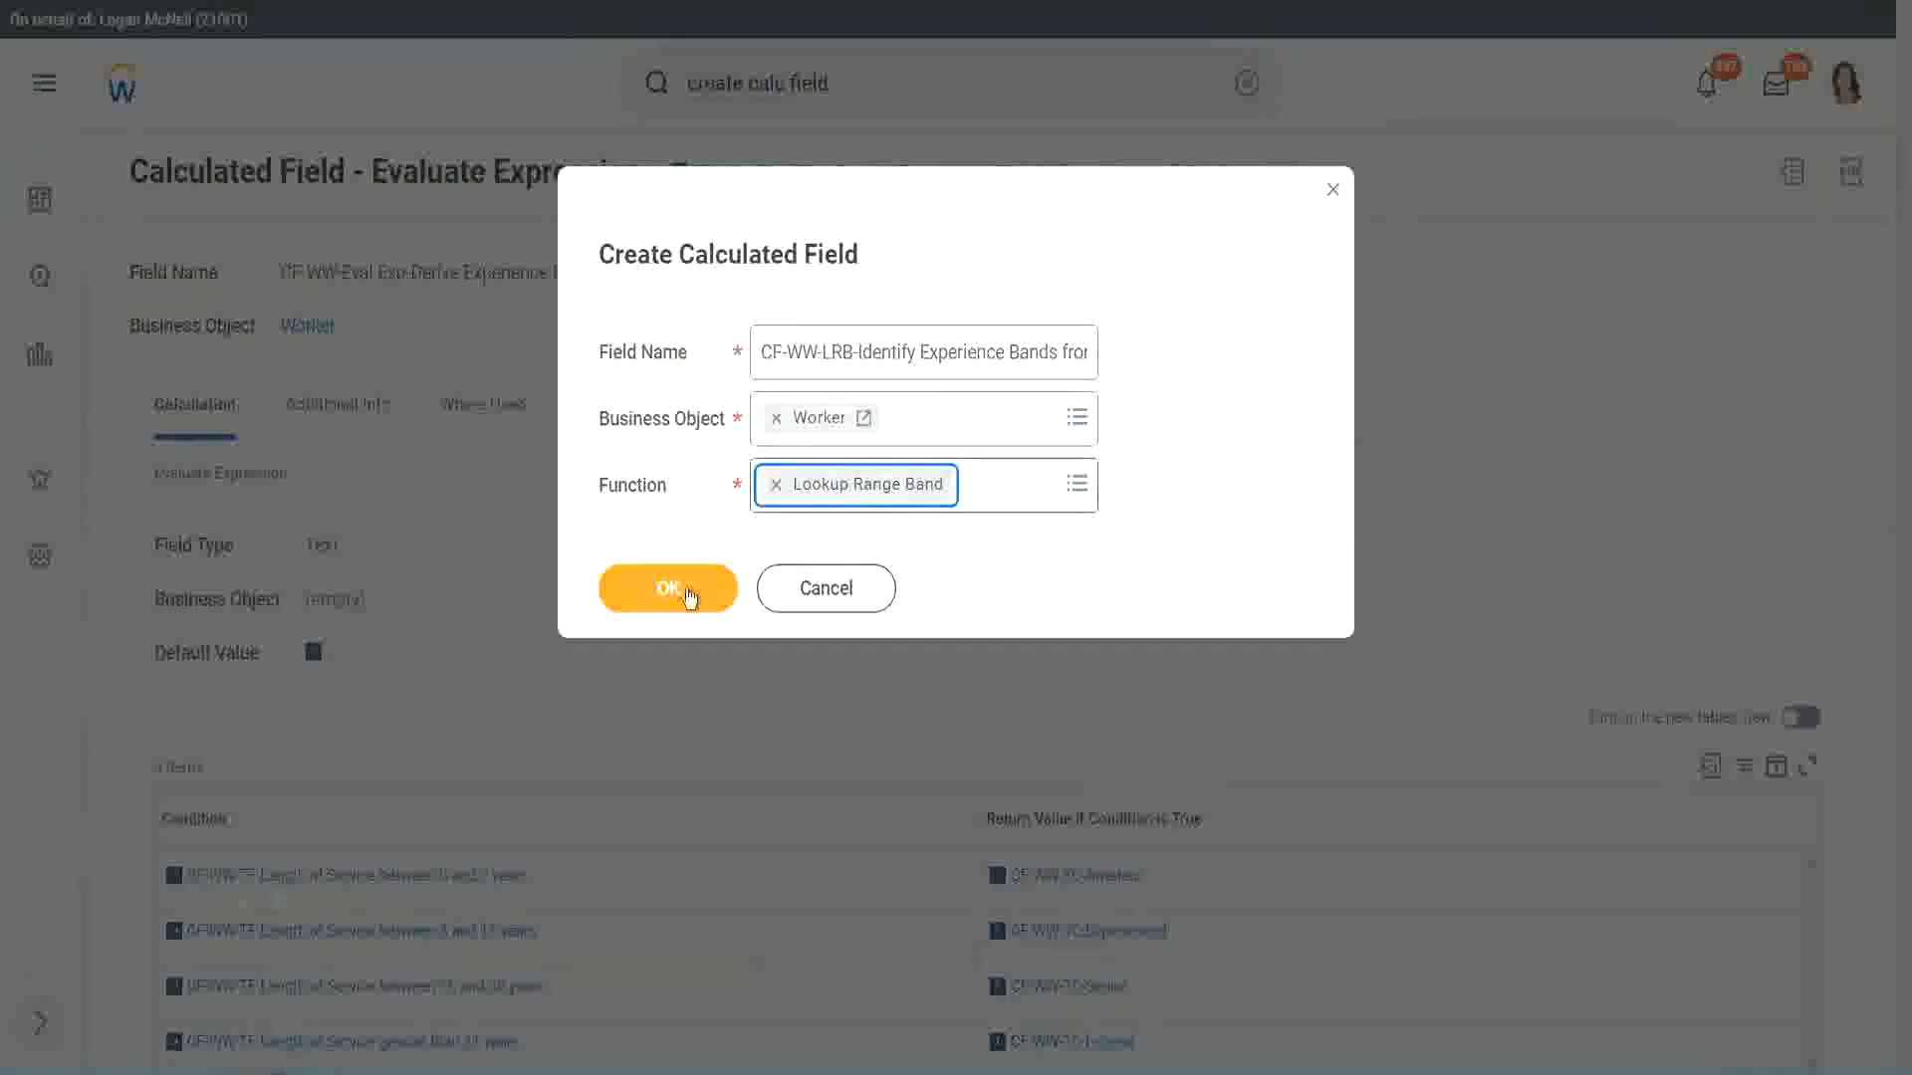
left_click(683, 589)
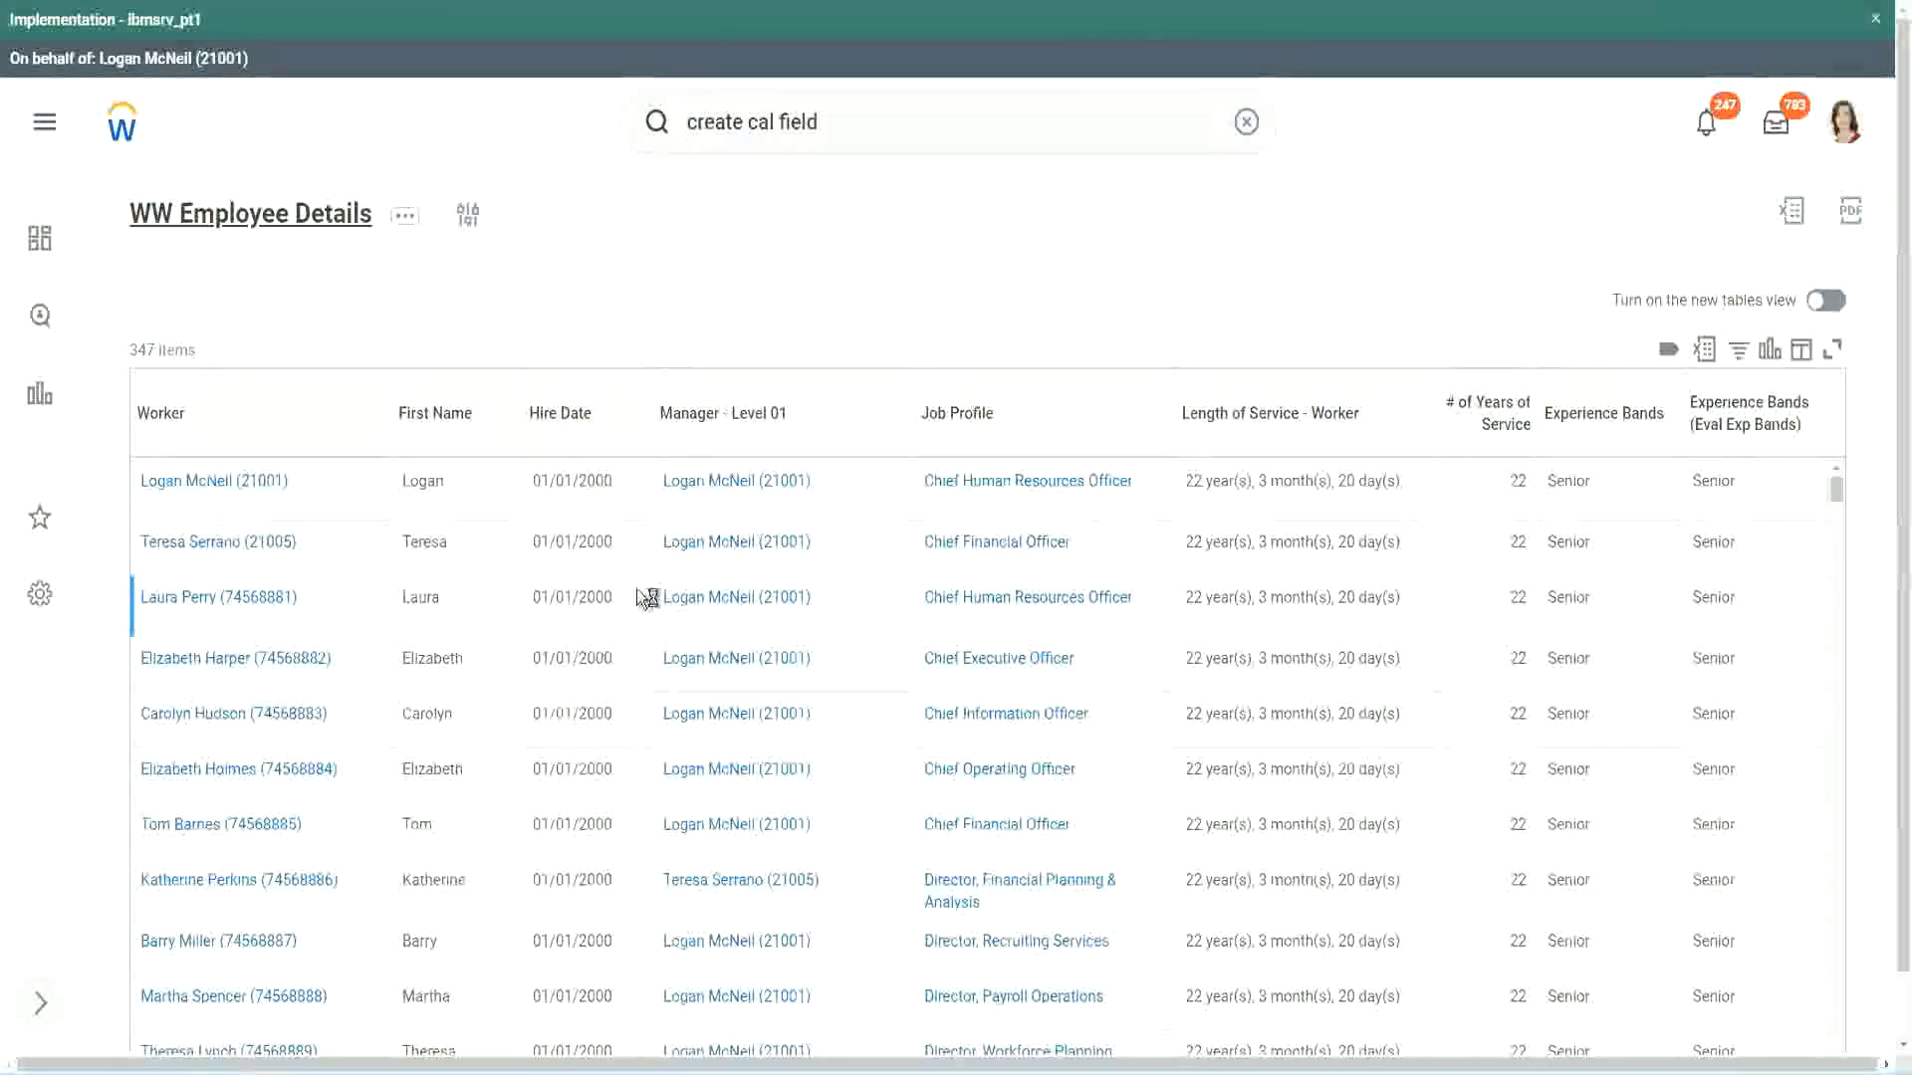
Copy the name "CF-WW-Convert Text To Number-Number of Years from Length of Service" from the report's columns and use it as the Source Field
scroll(631, 653, "down", 5)
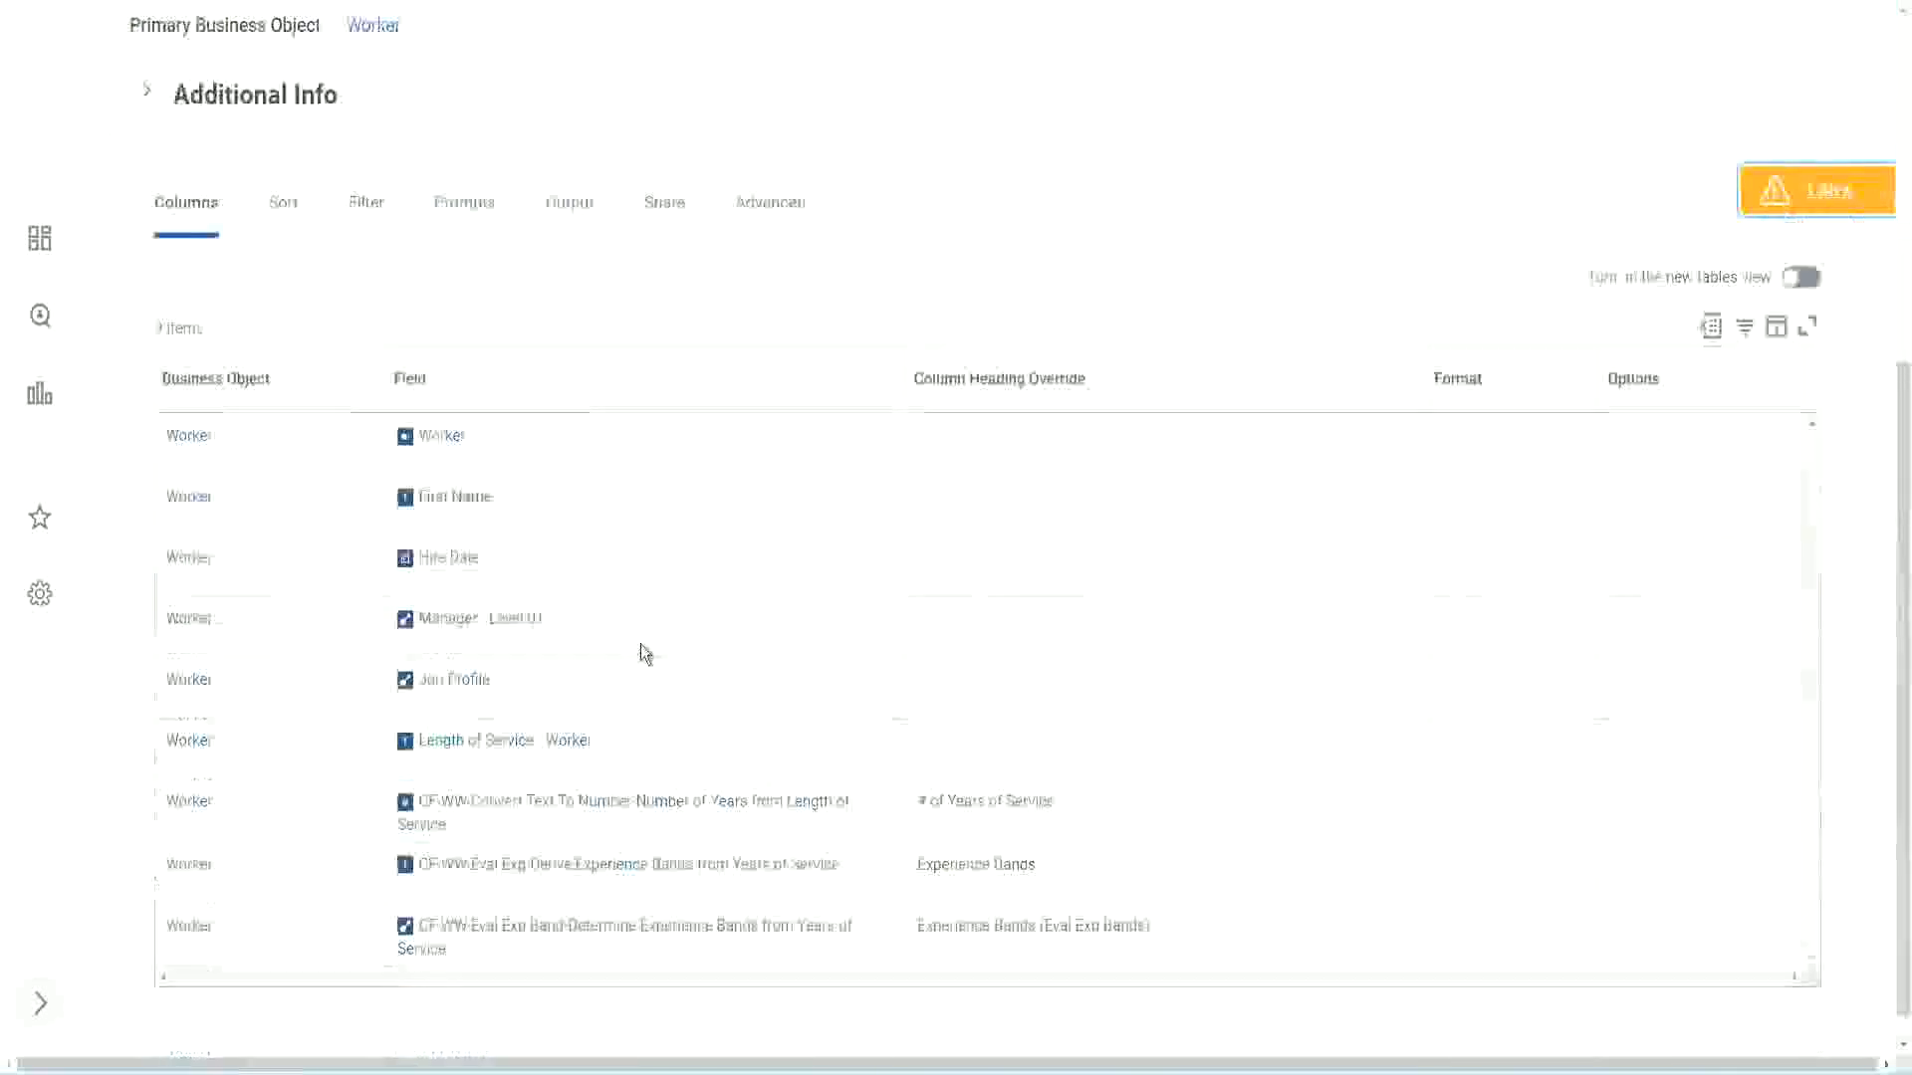
right_click(605, 779)
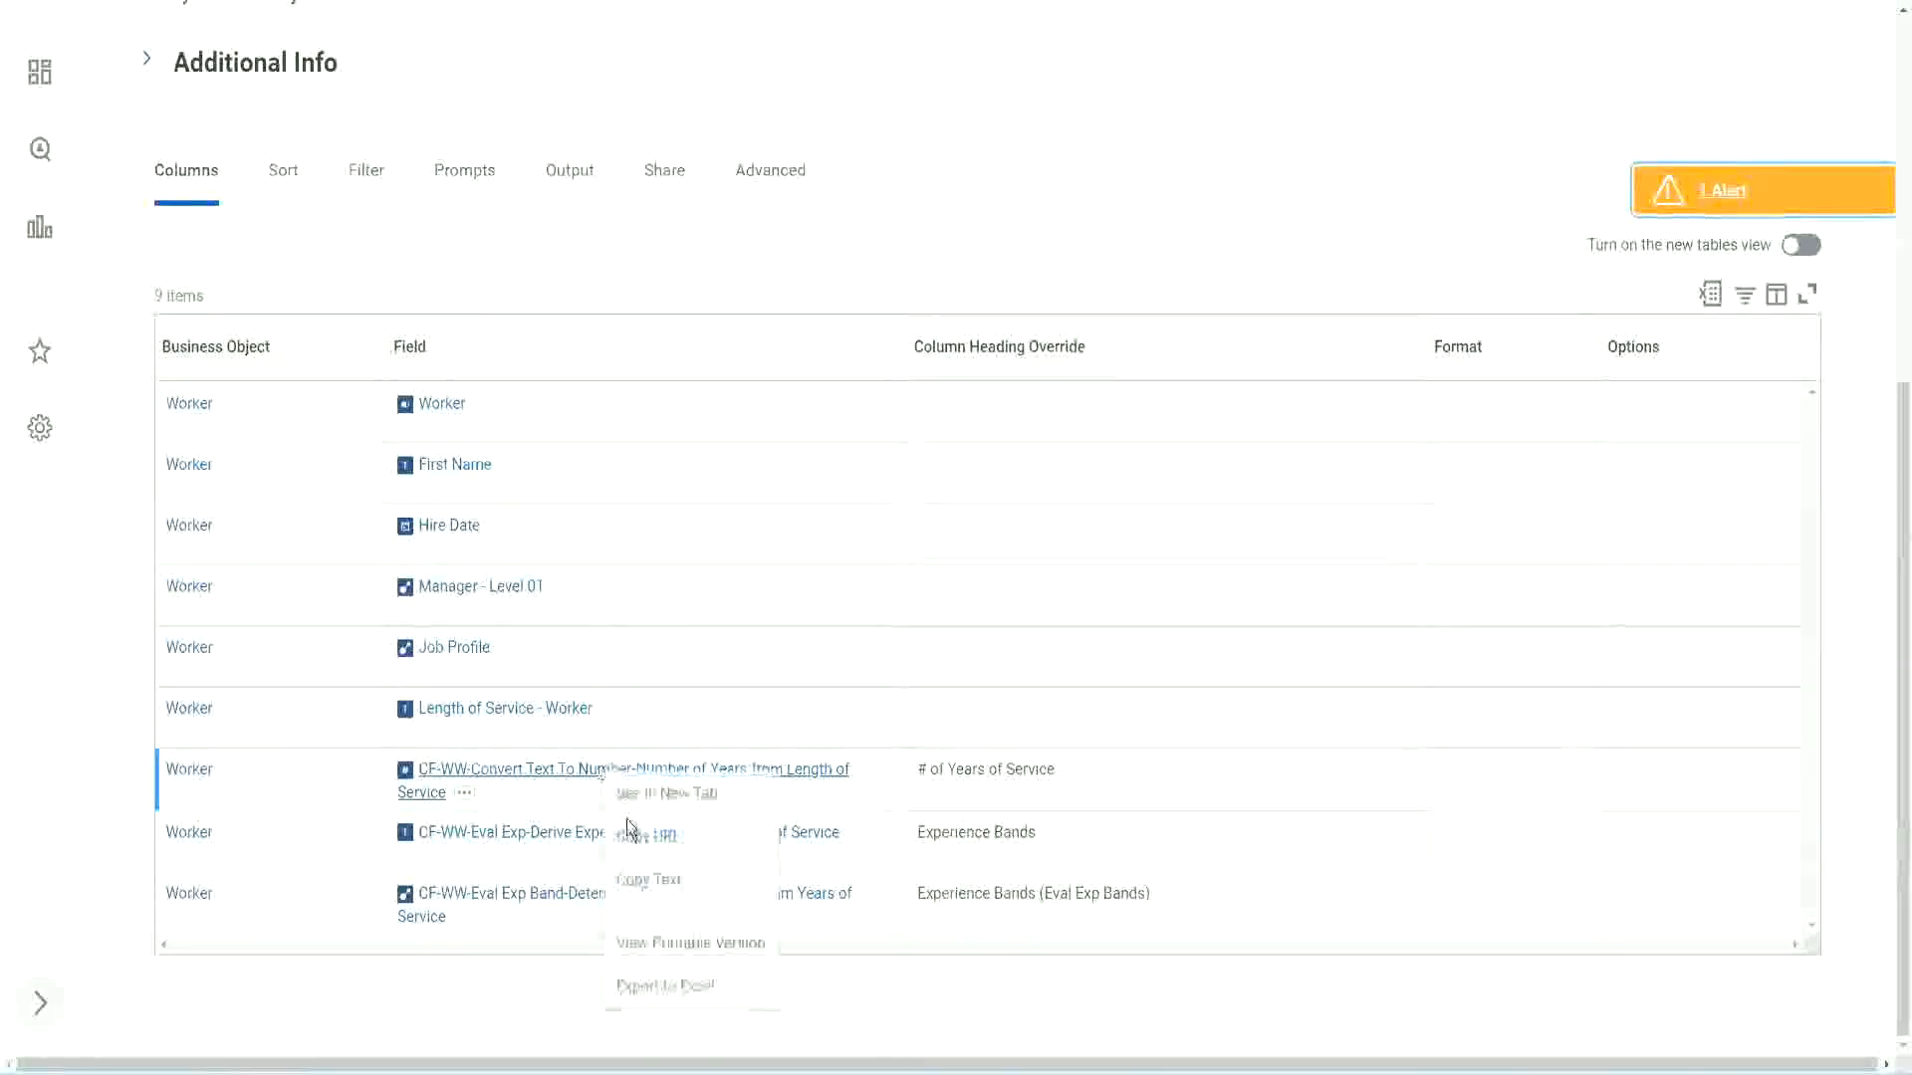
left_click(660, 882)
key("ctrl+Tab")
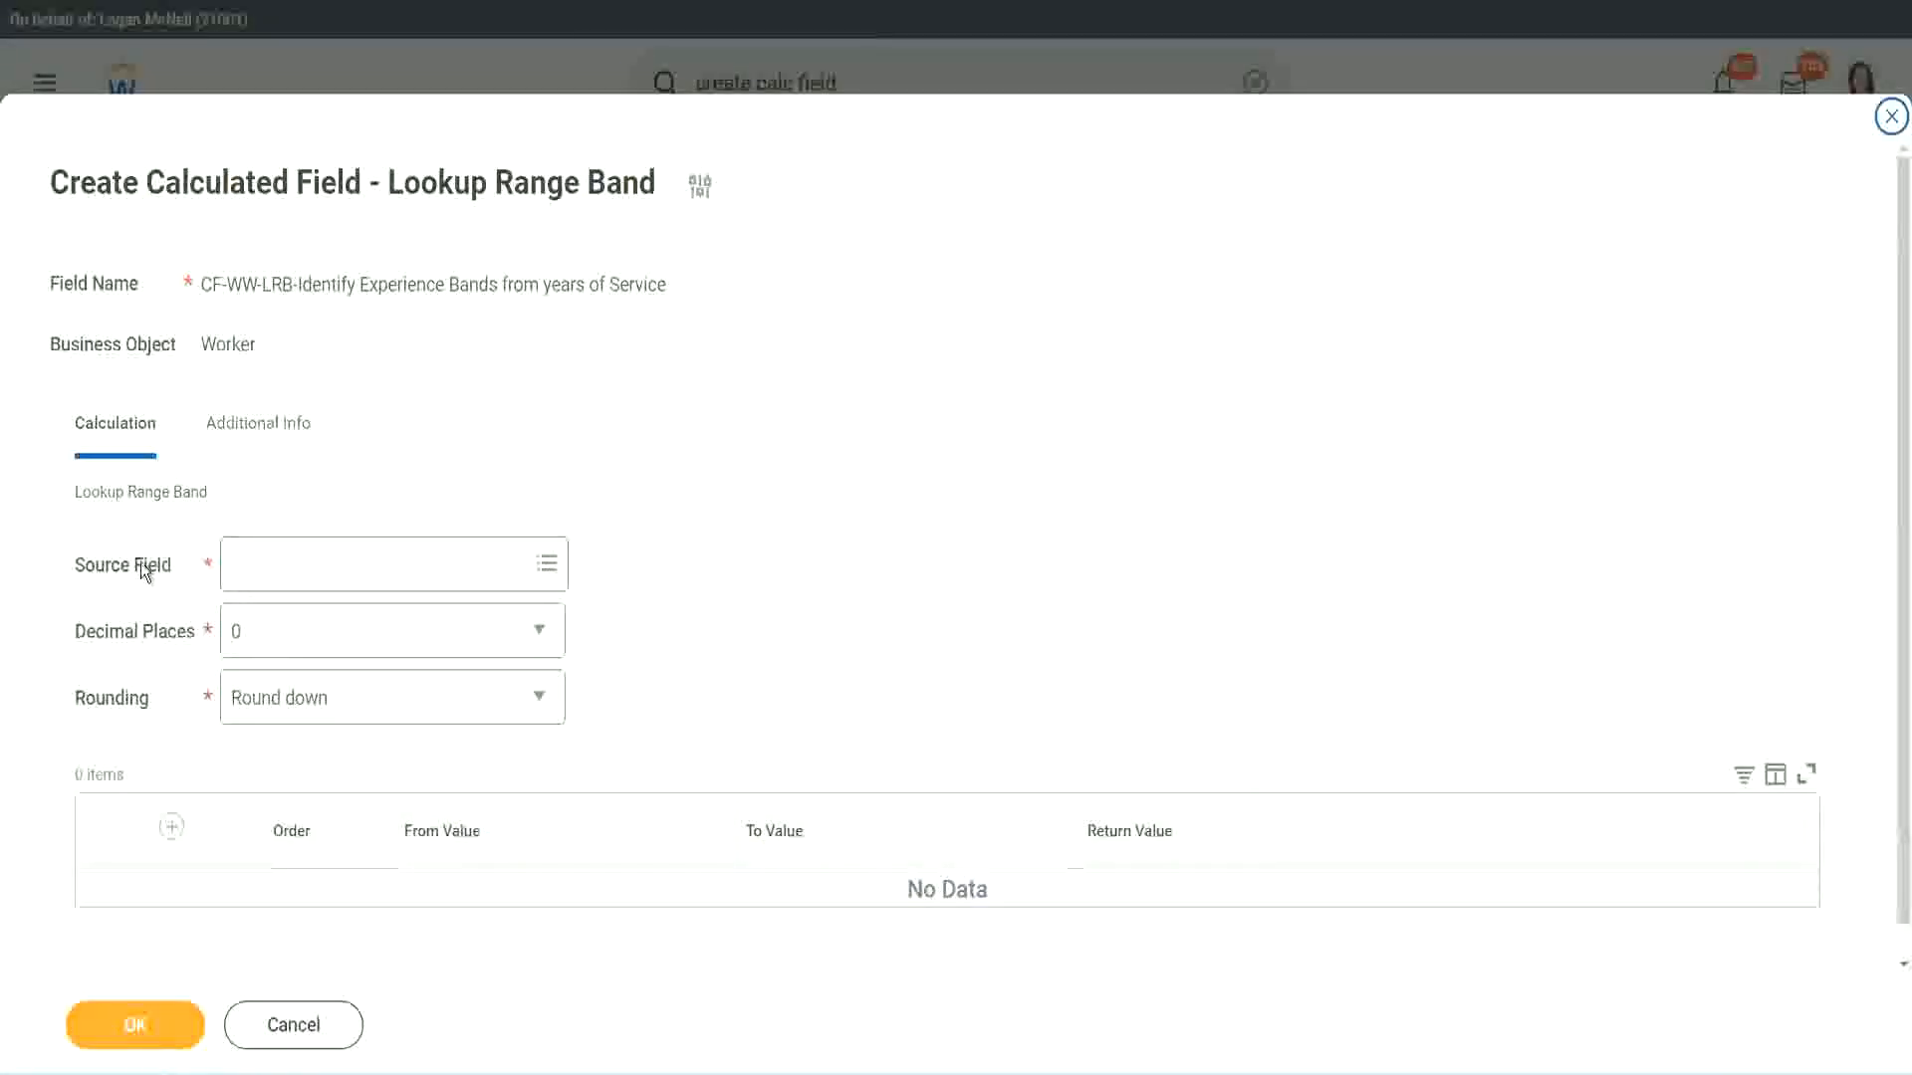
left_click(298, 567)
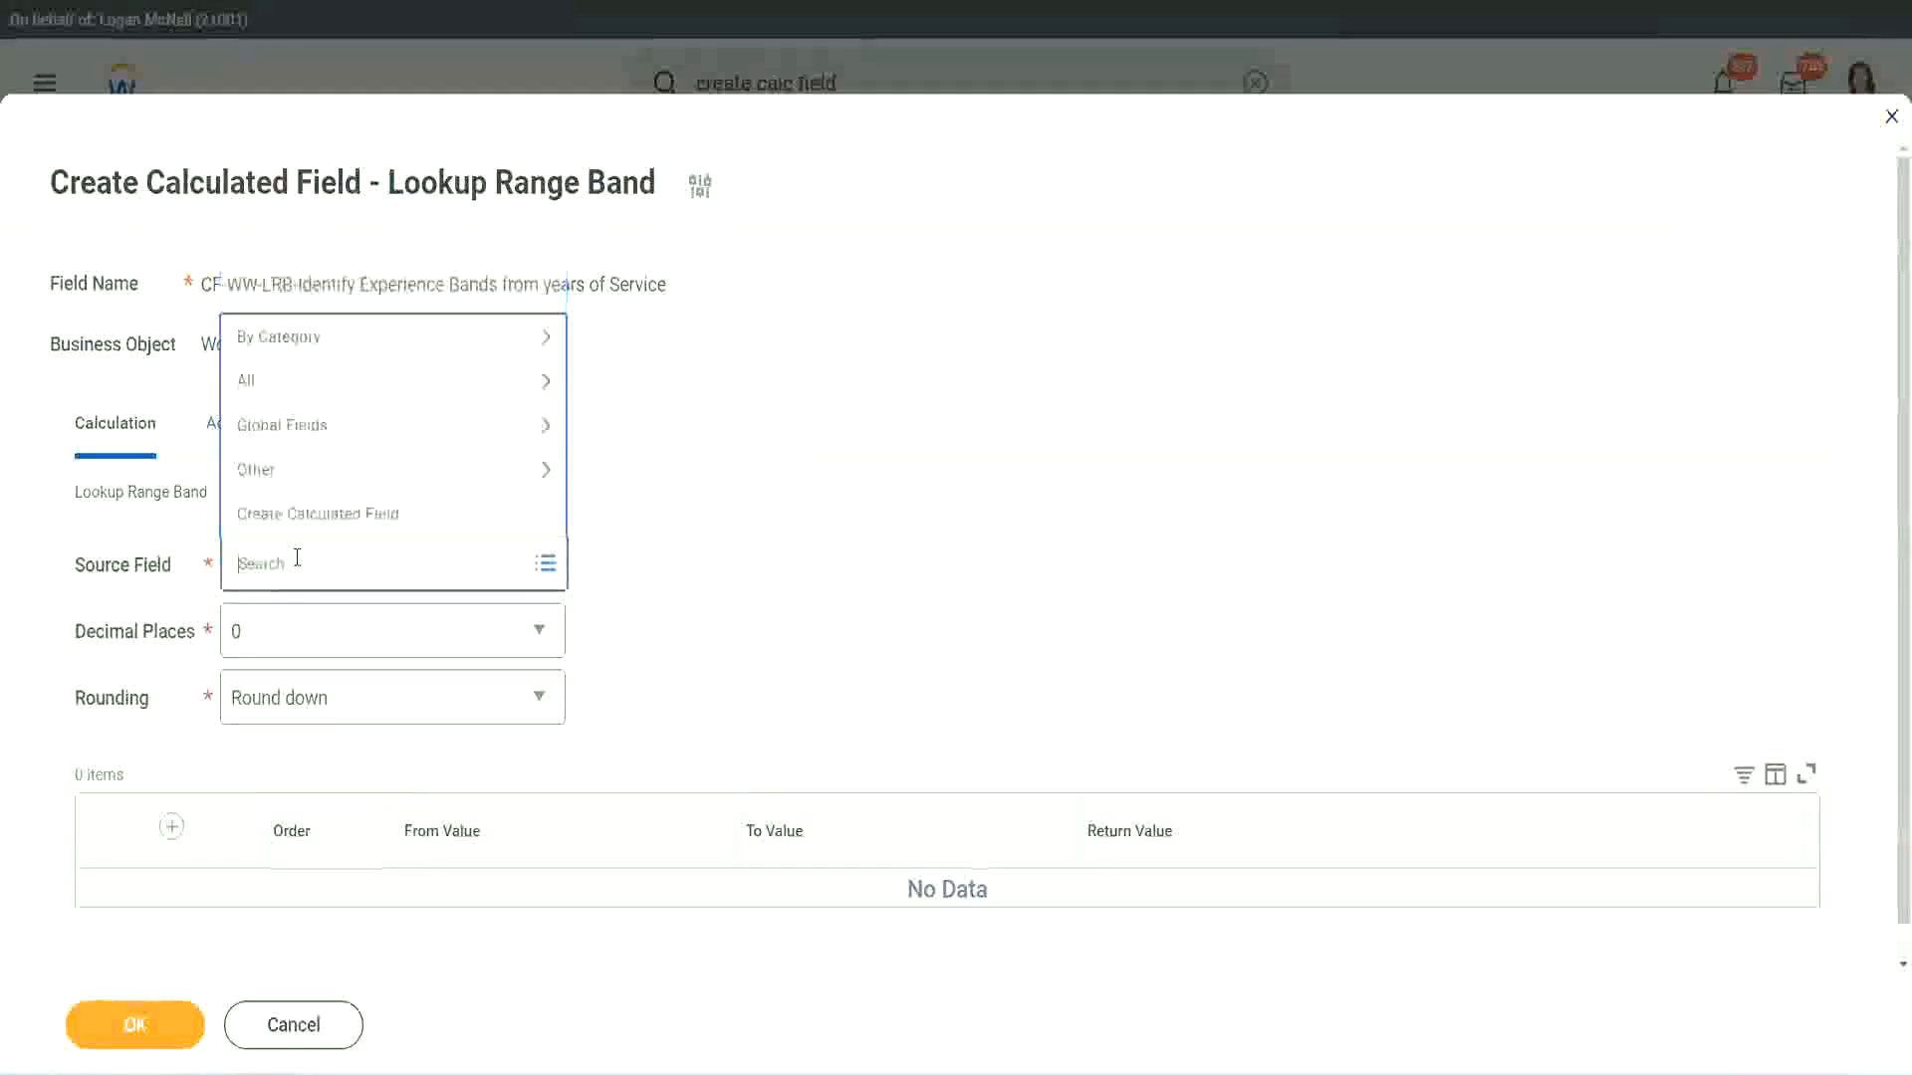
key("ctrl+v")
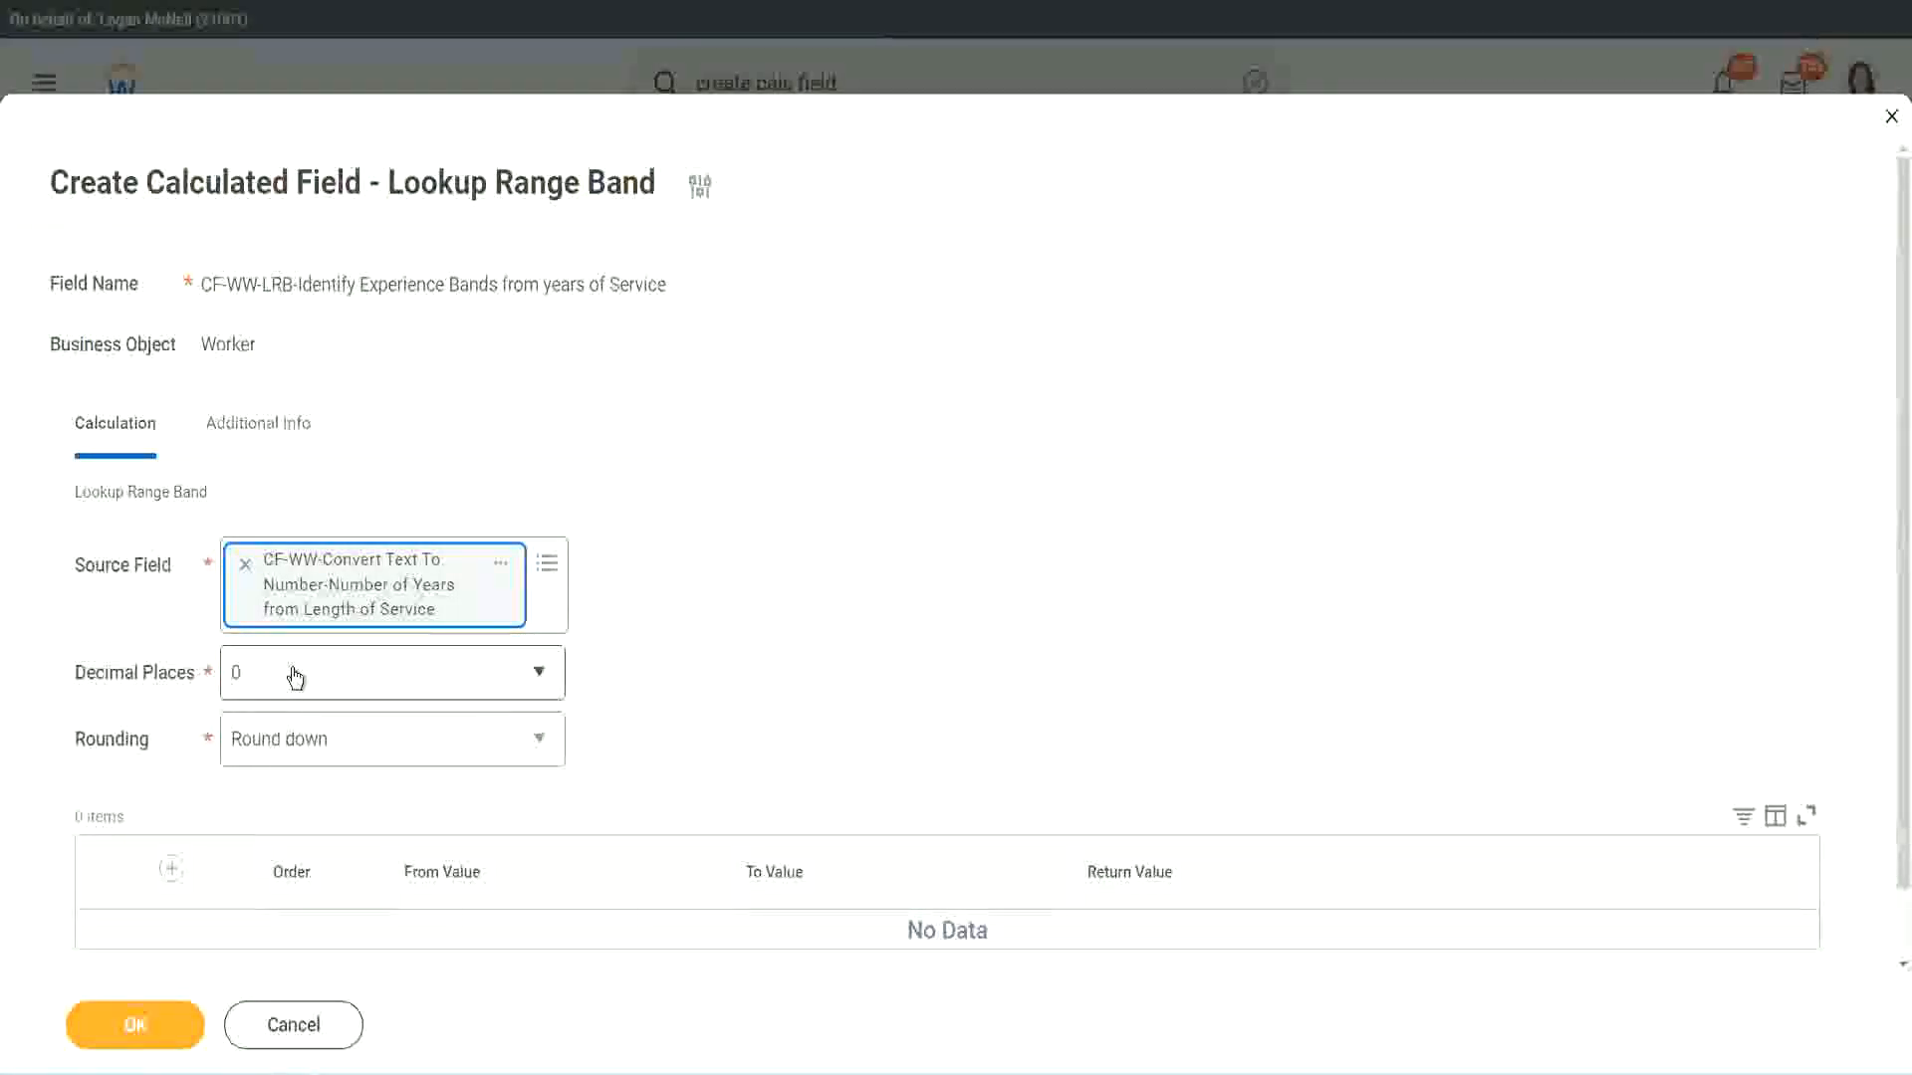
Keep Decimal Places at 0 and set Rounding to Round for the lookup
left_click(373, 684)
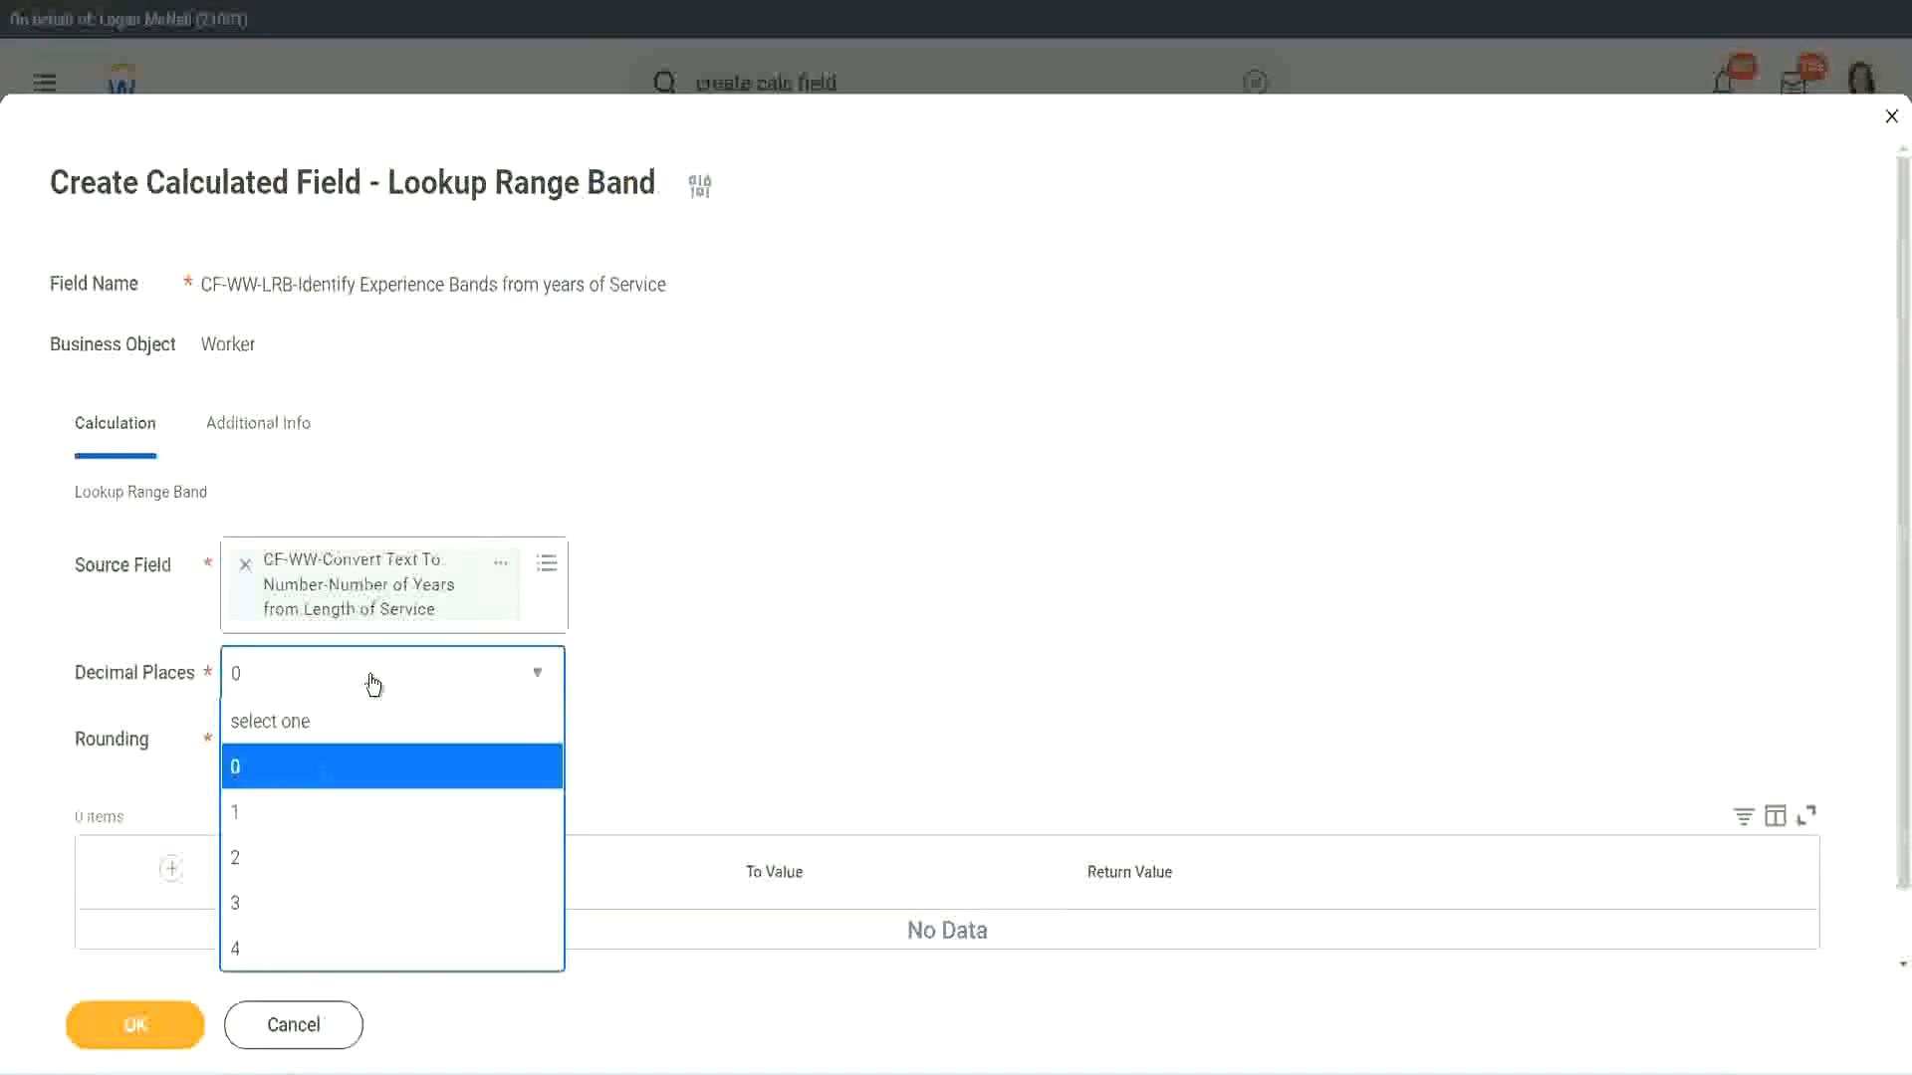
left_click(745, 655)
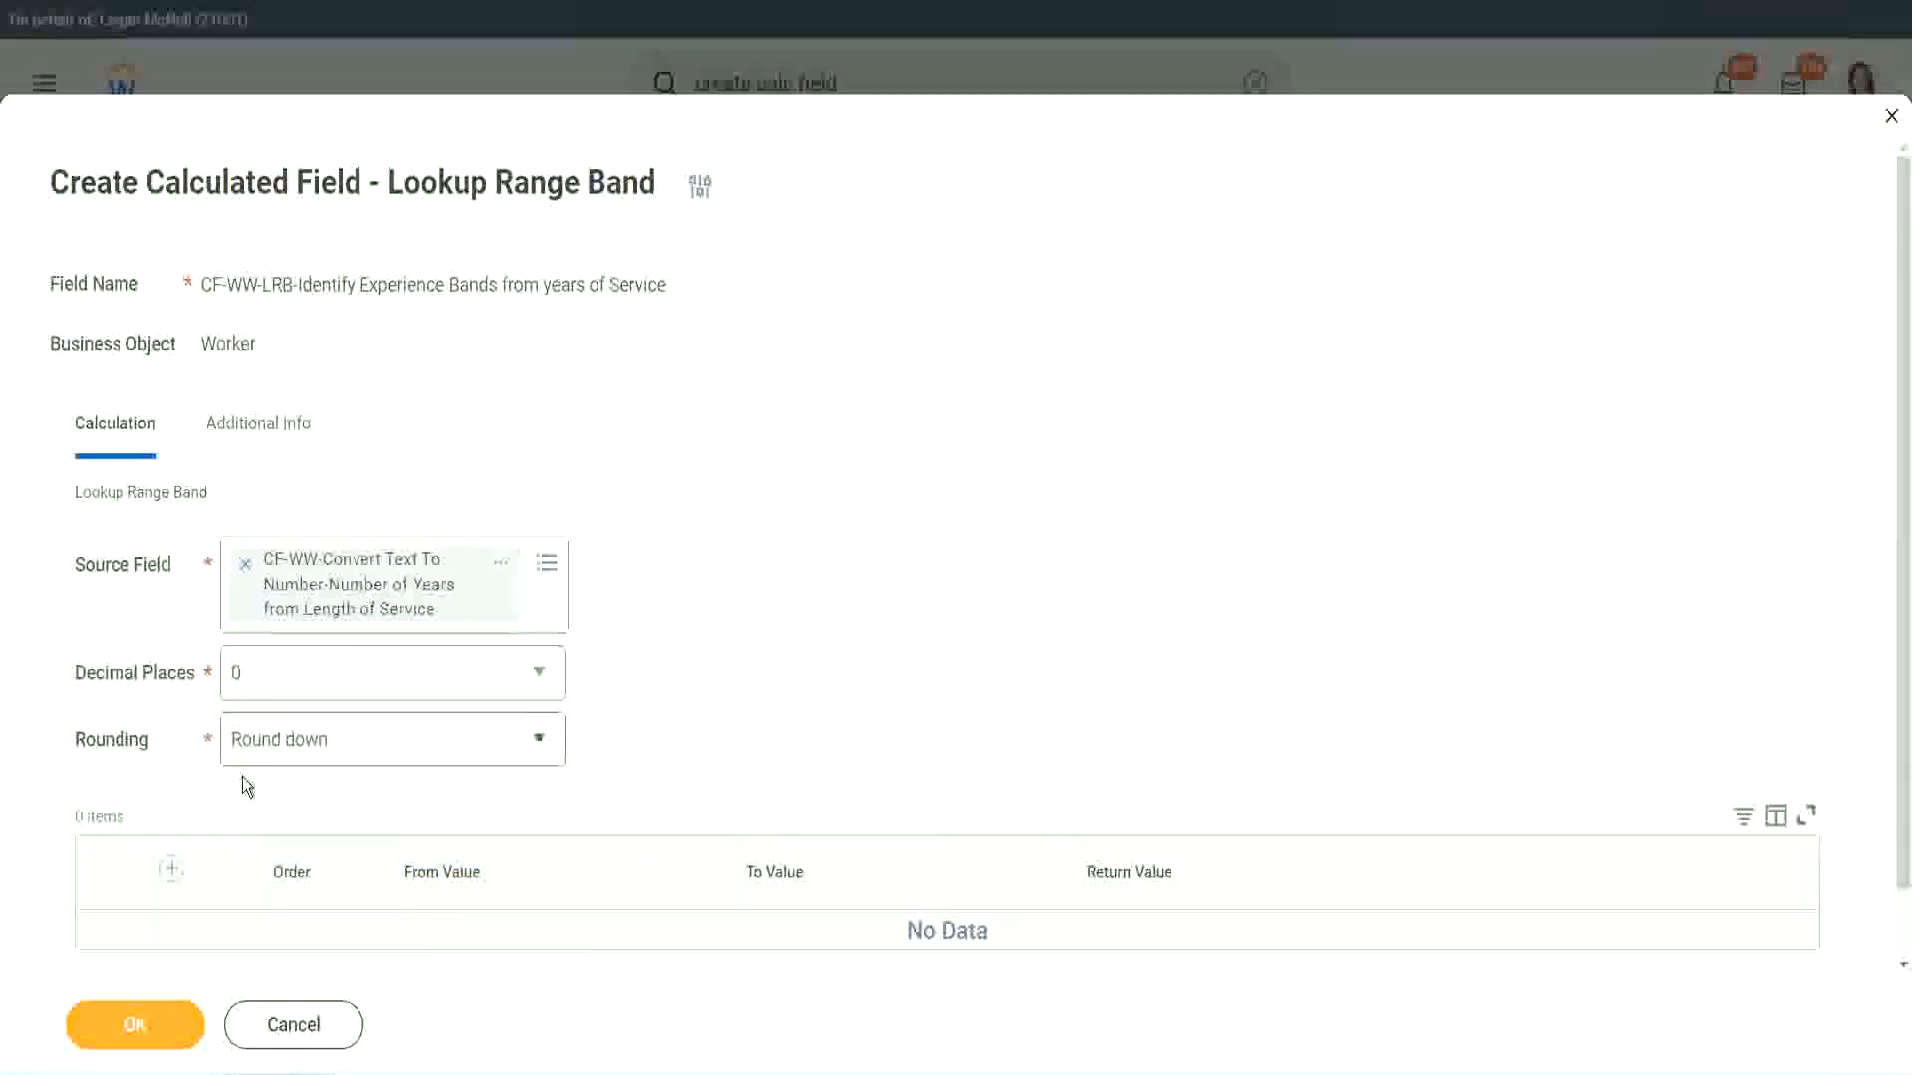
left_click(307, 744)
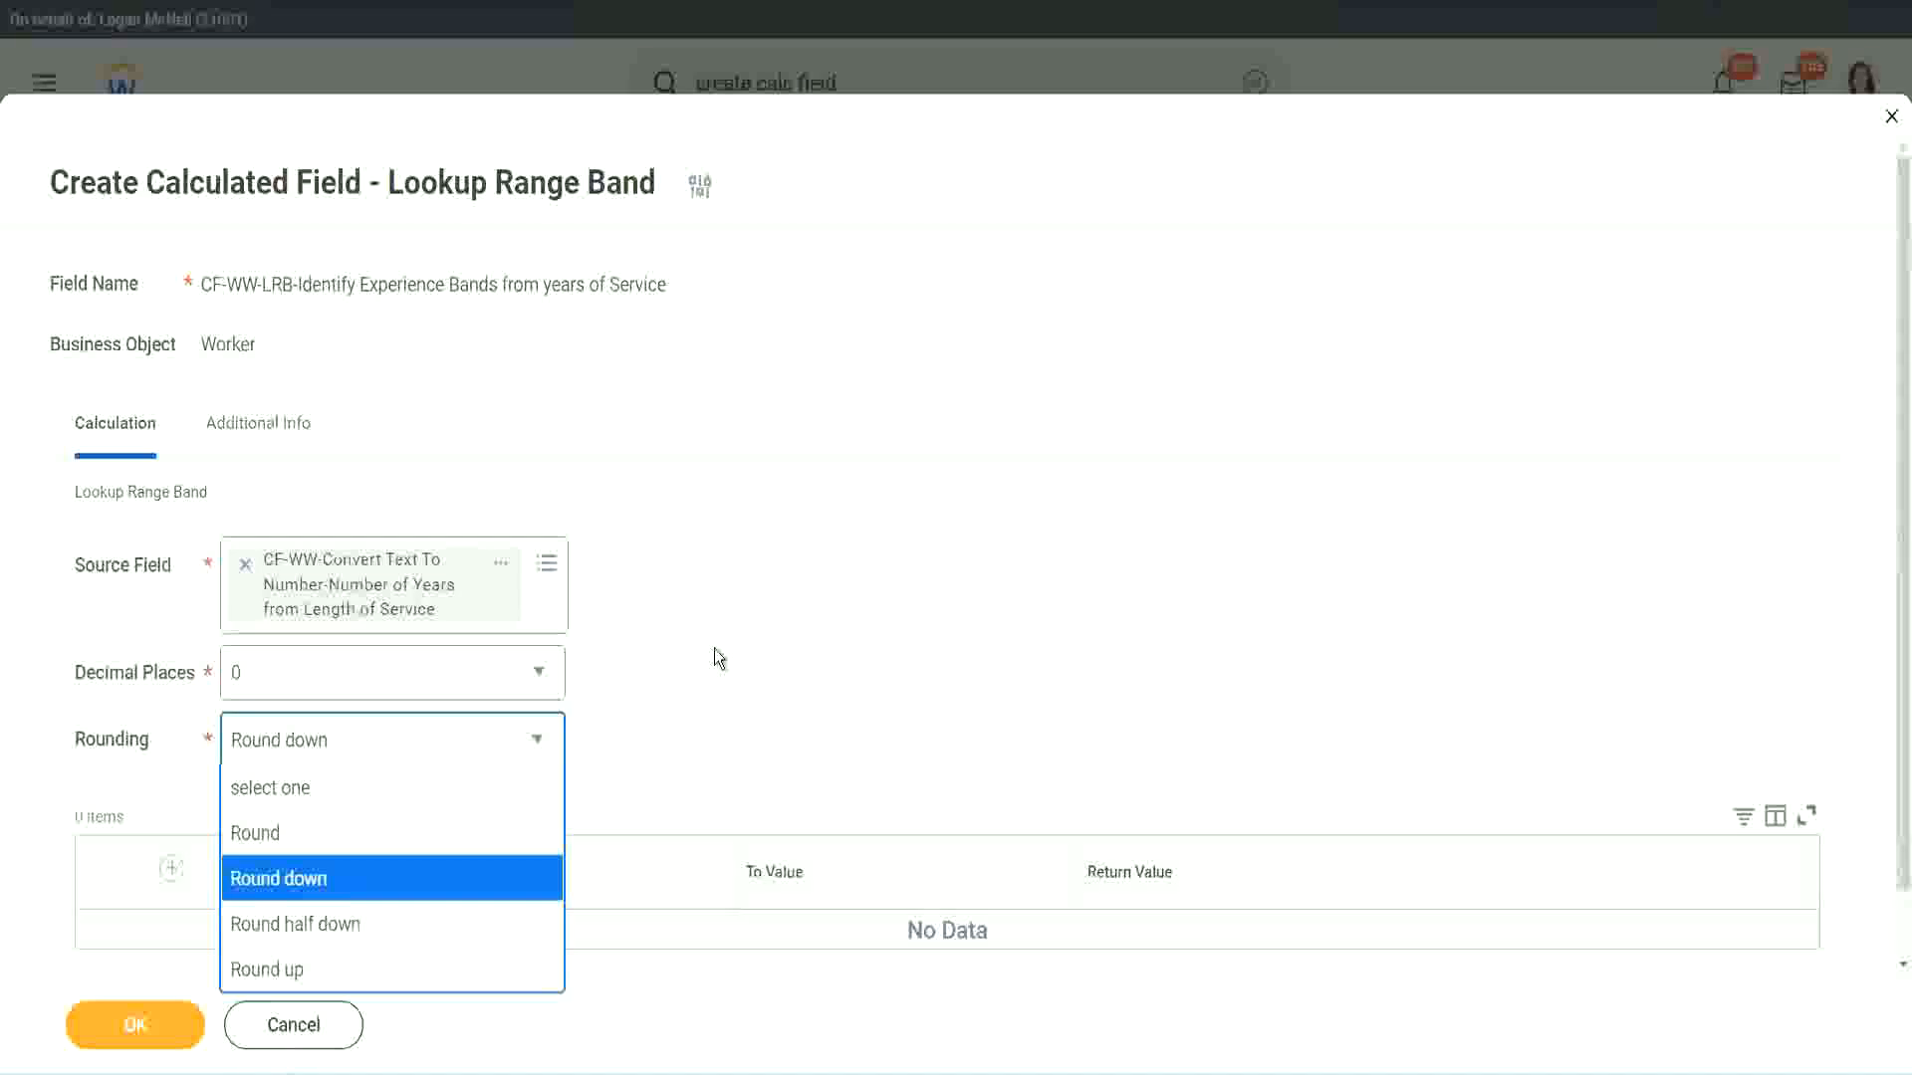
left_click(672, 733)
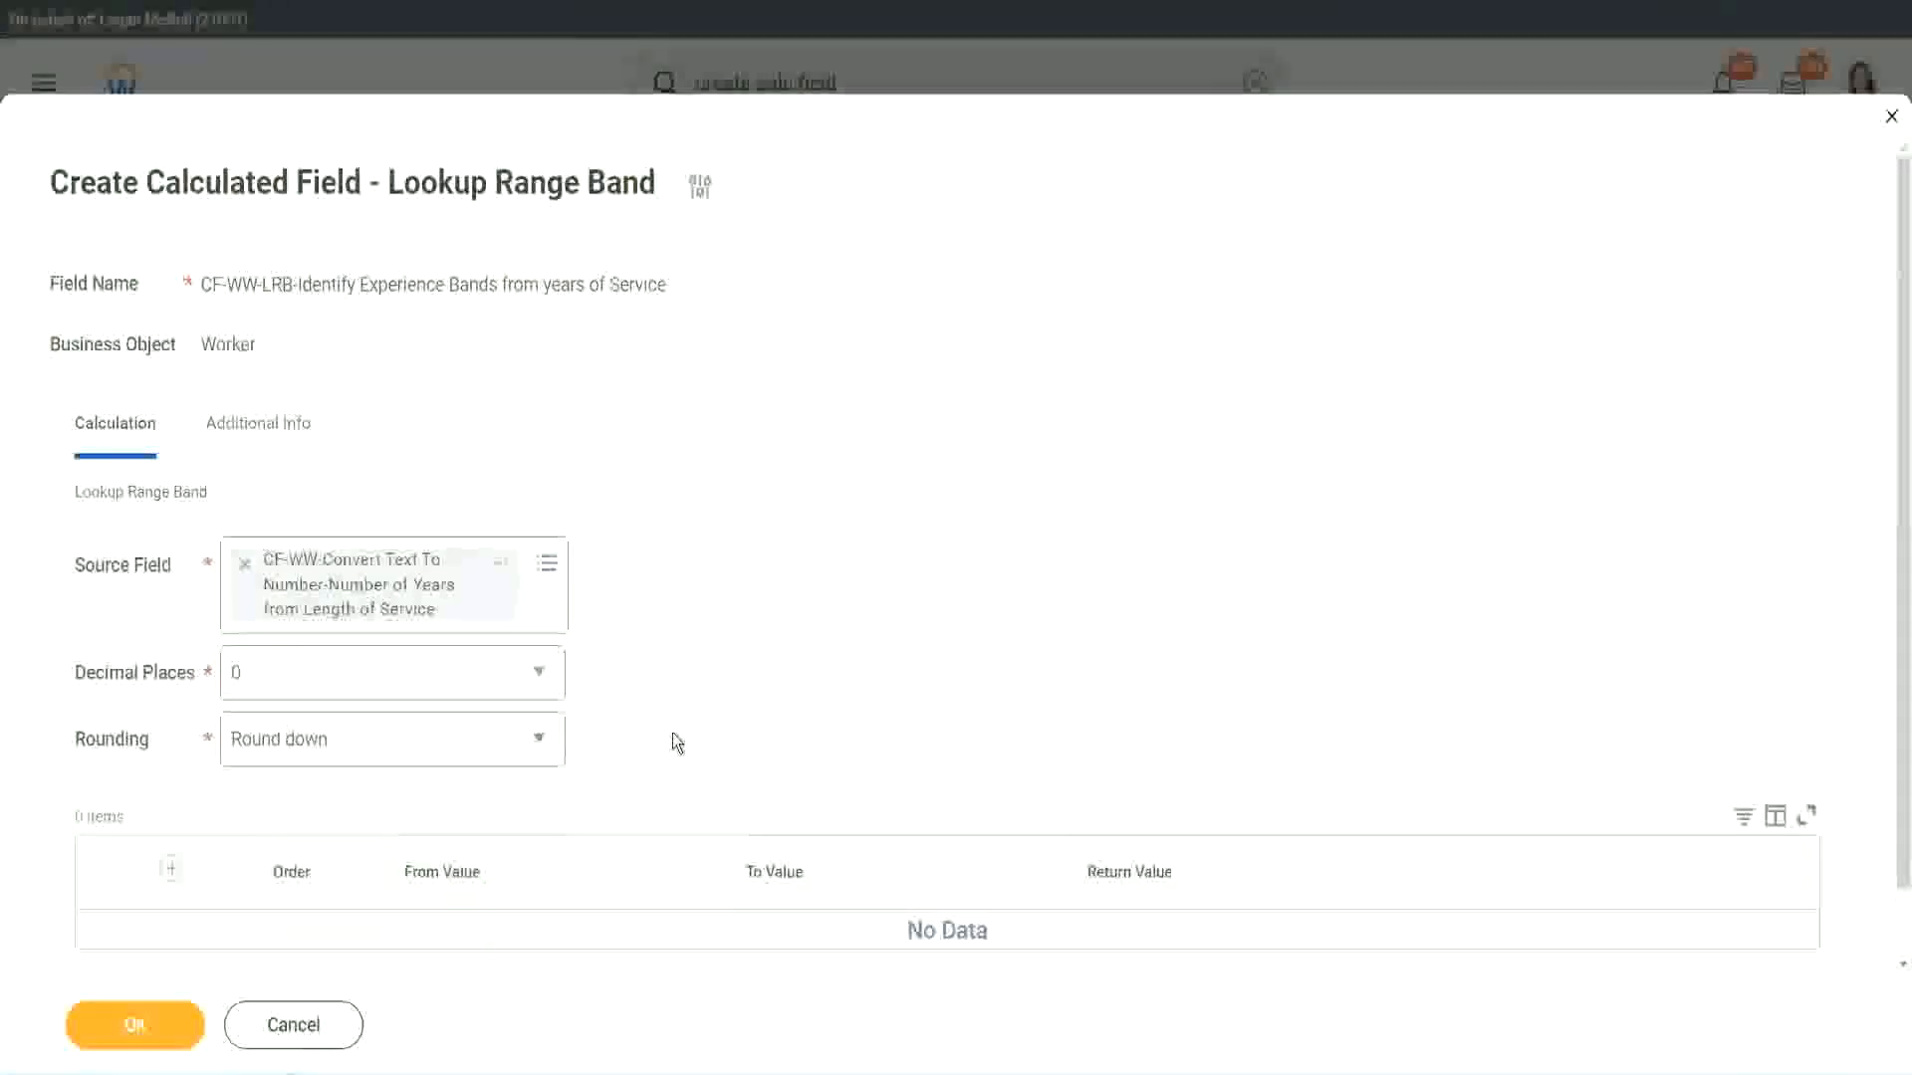
left_click(326, 749)
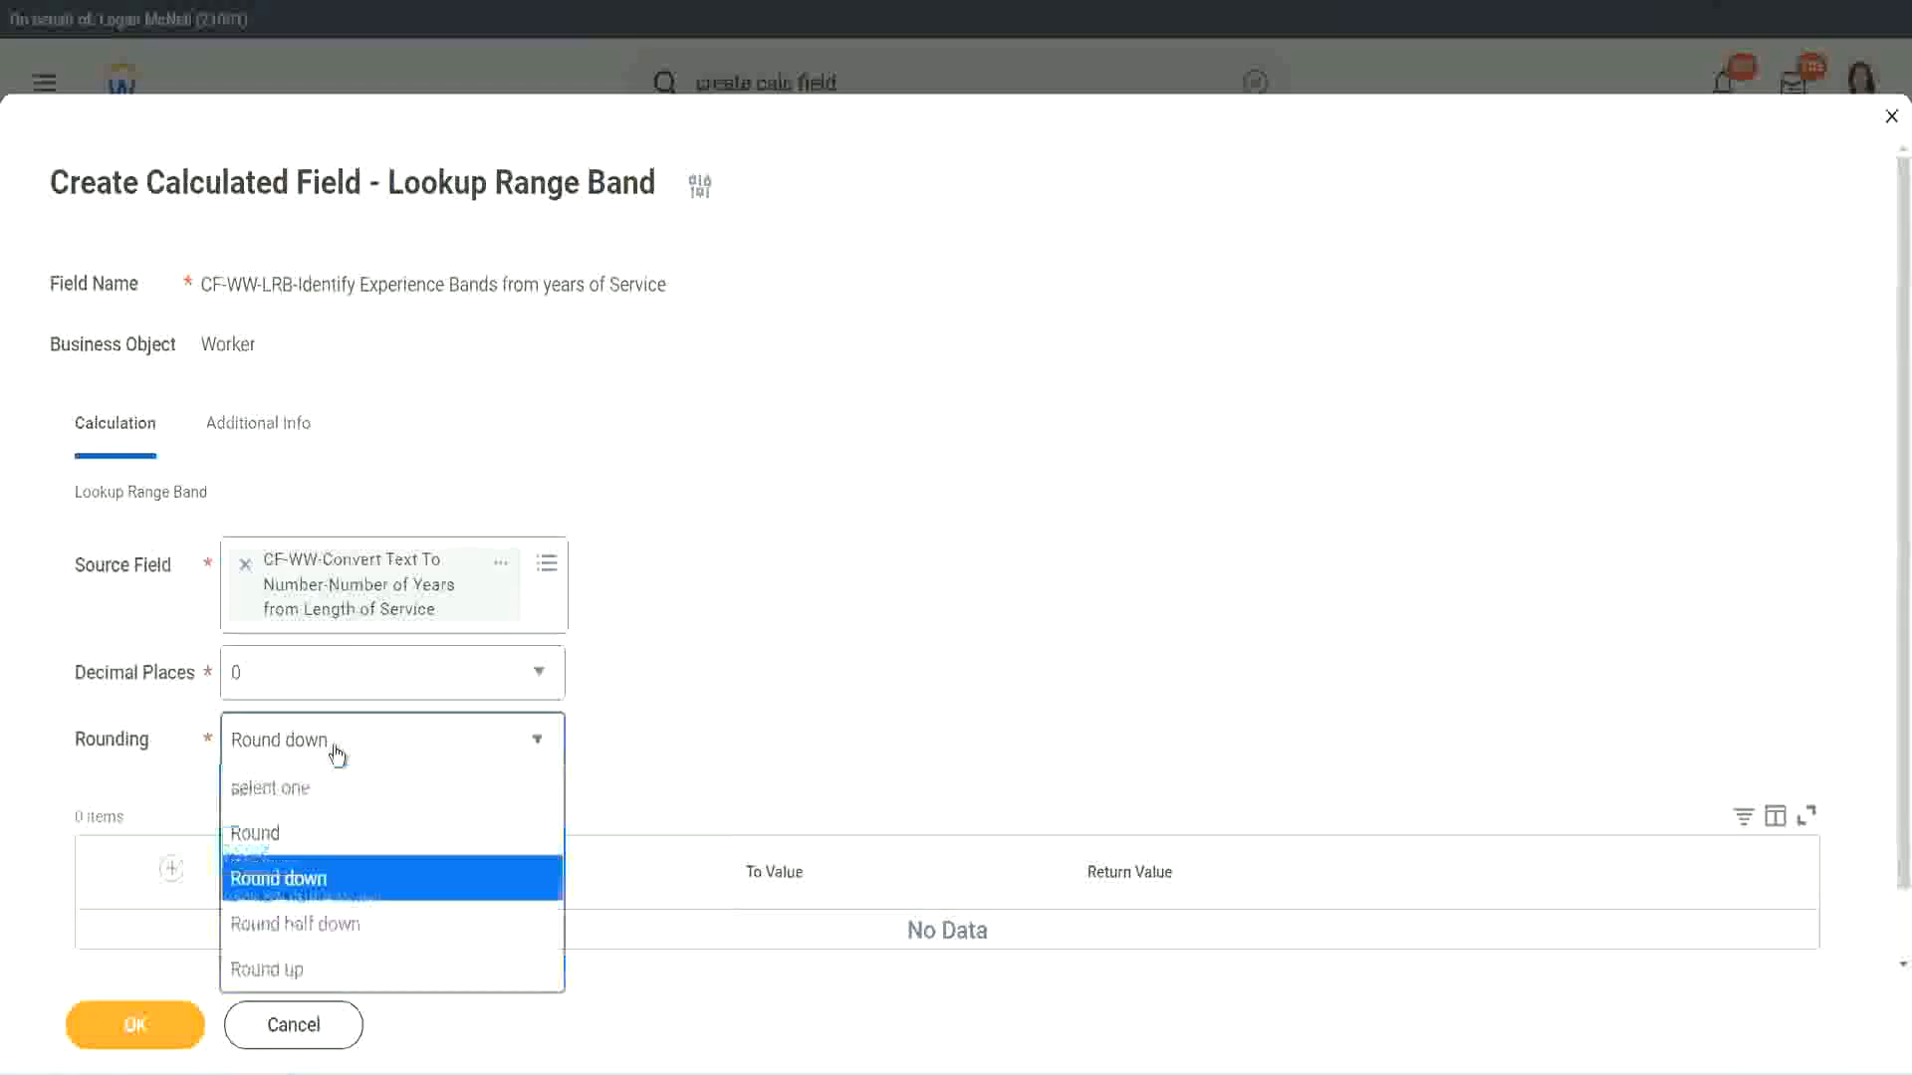
left_click(319, 844)
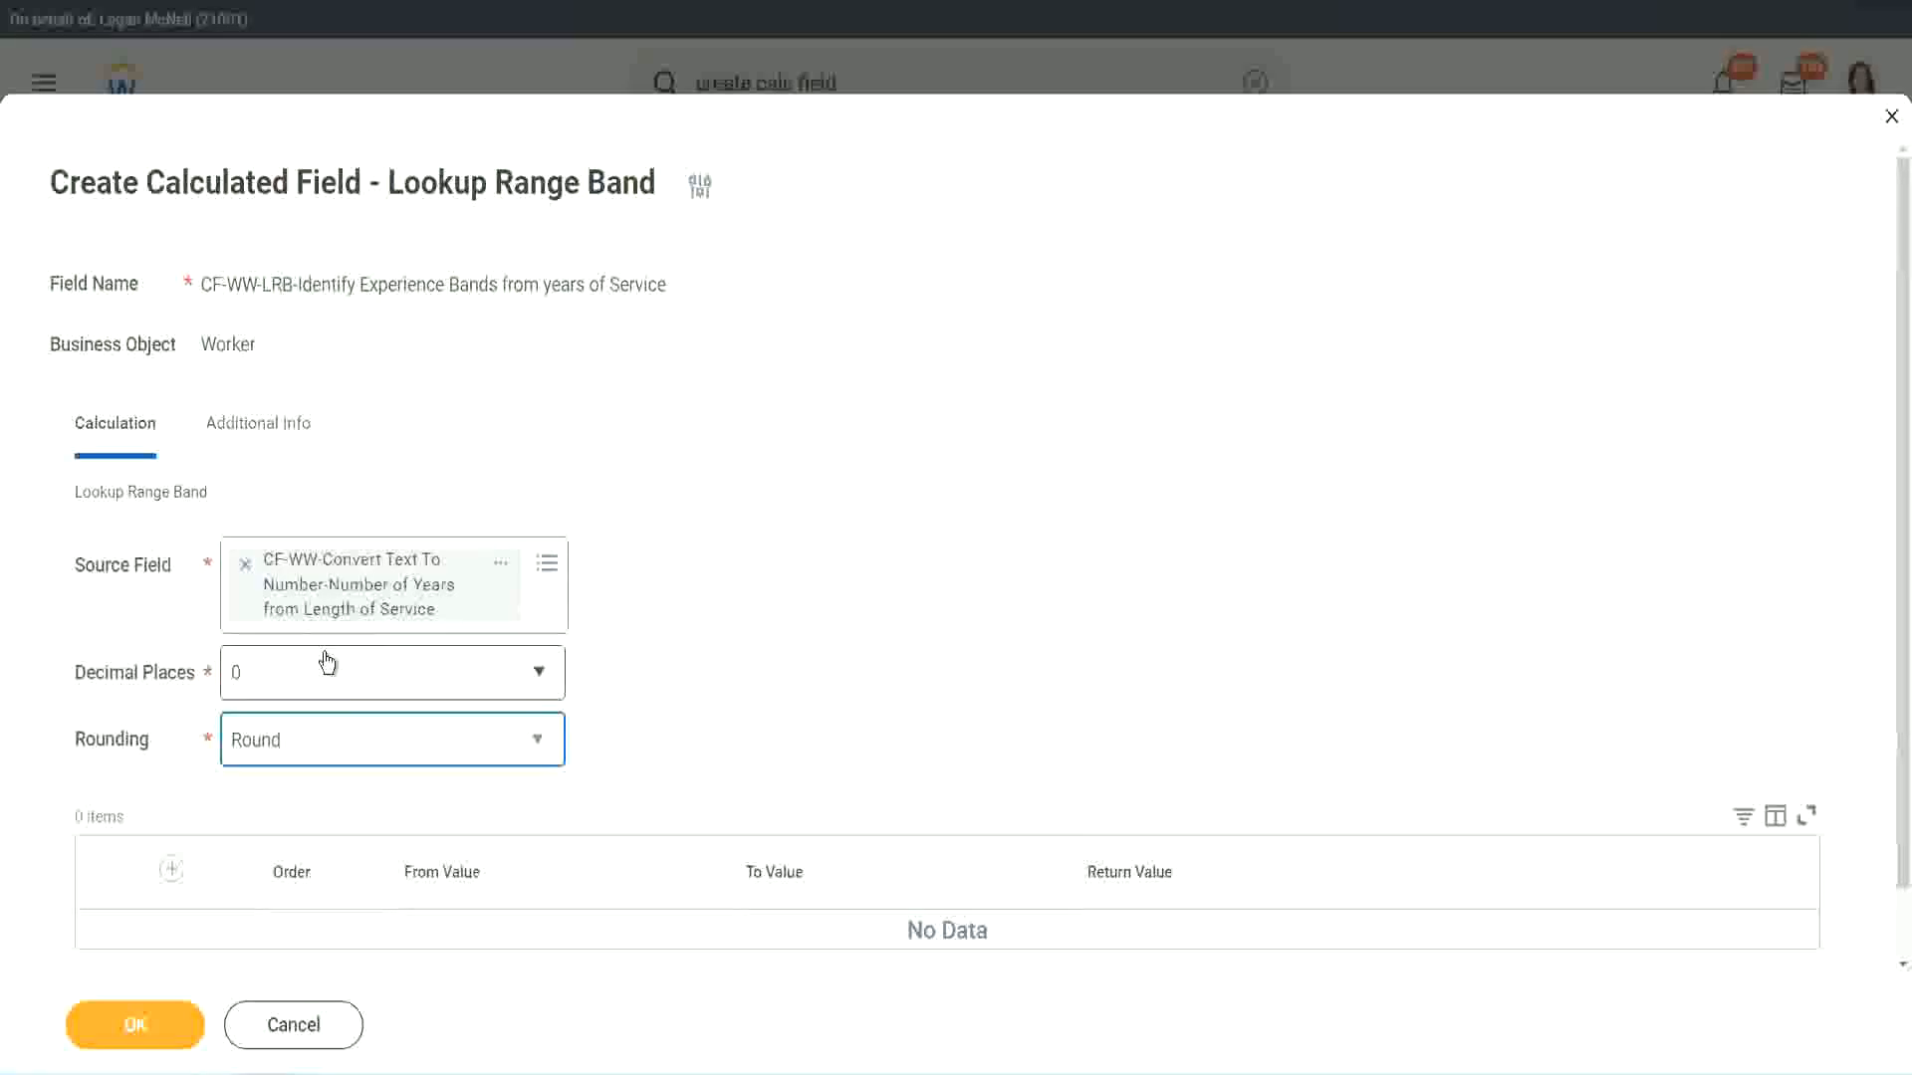
Add the first range band with From Value 0, To Value 7 and Return Value "Amateur"
left_click(175, 869)
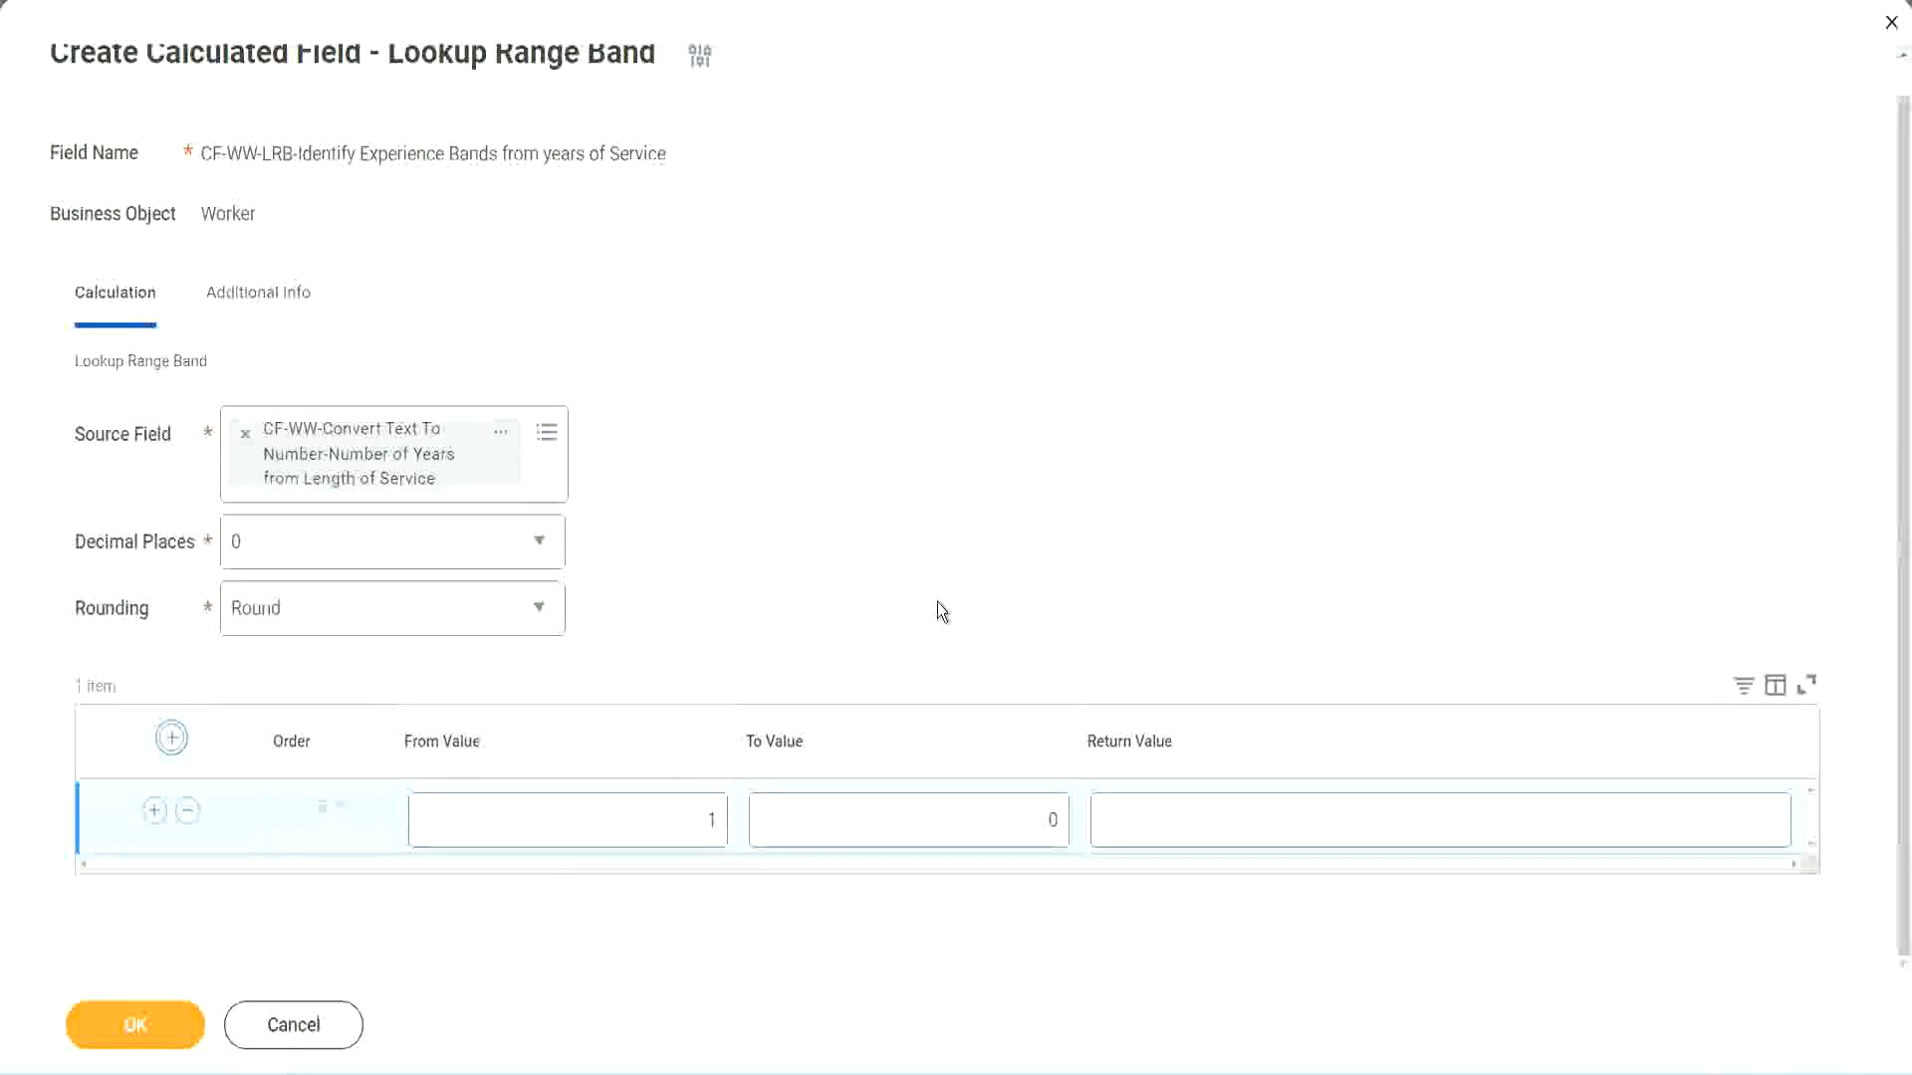
left_click(698, 828)
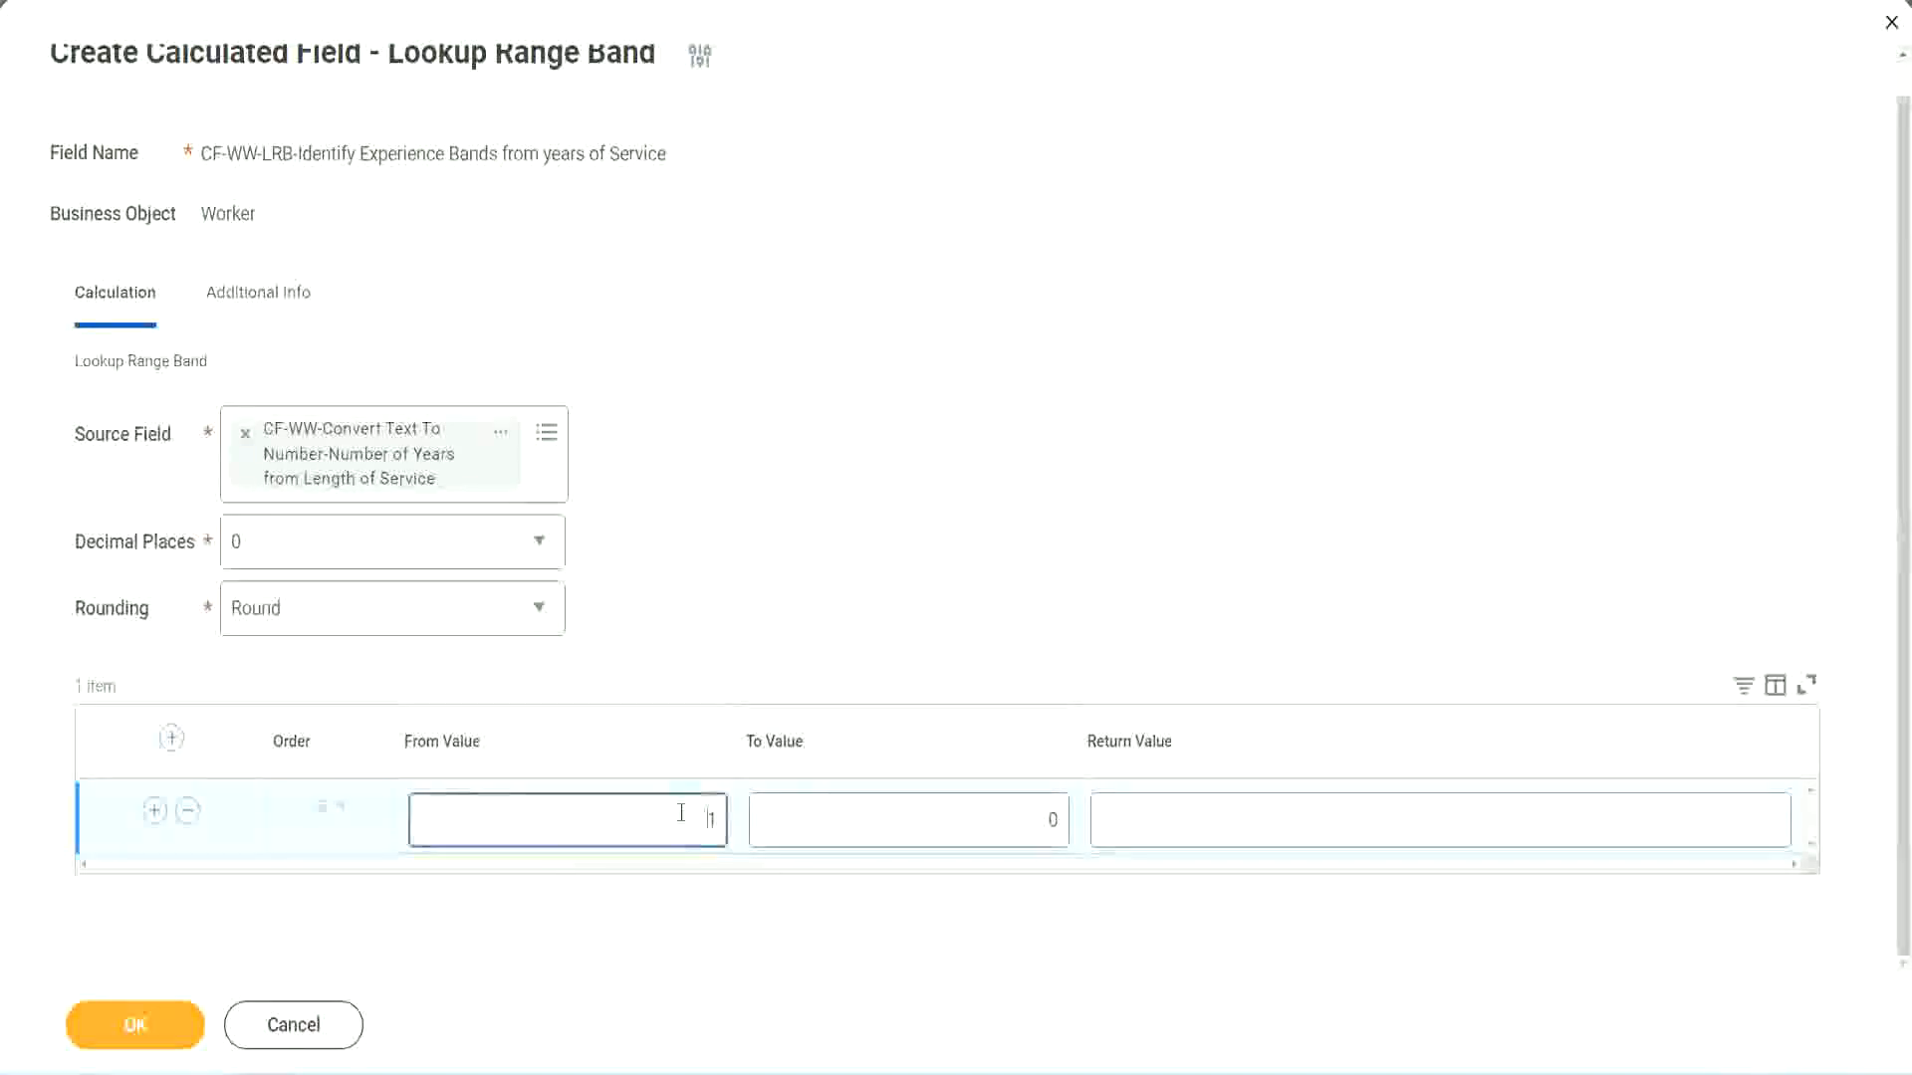
type("0")
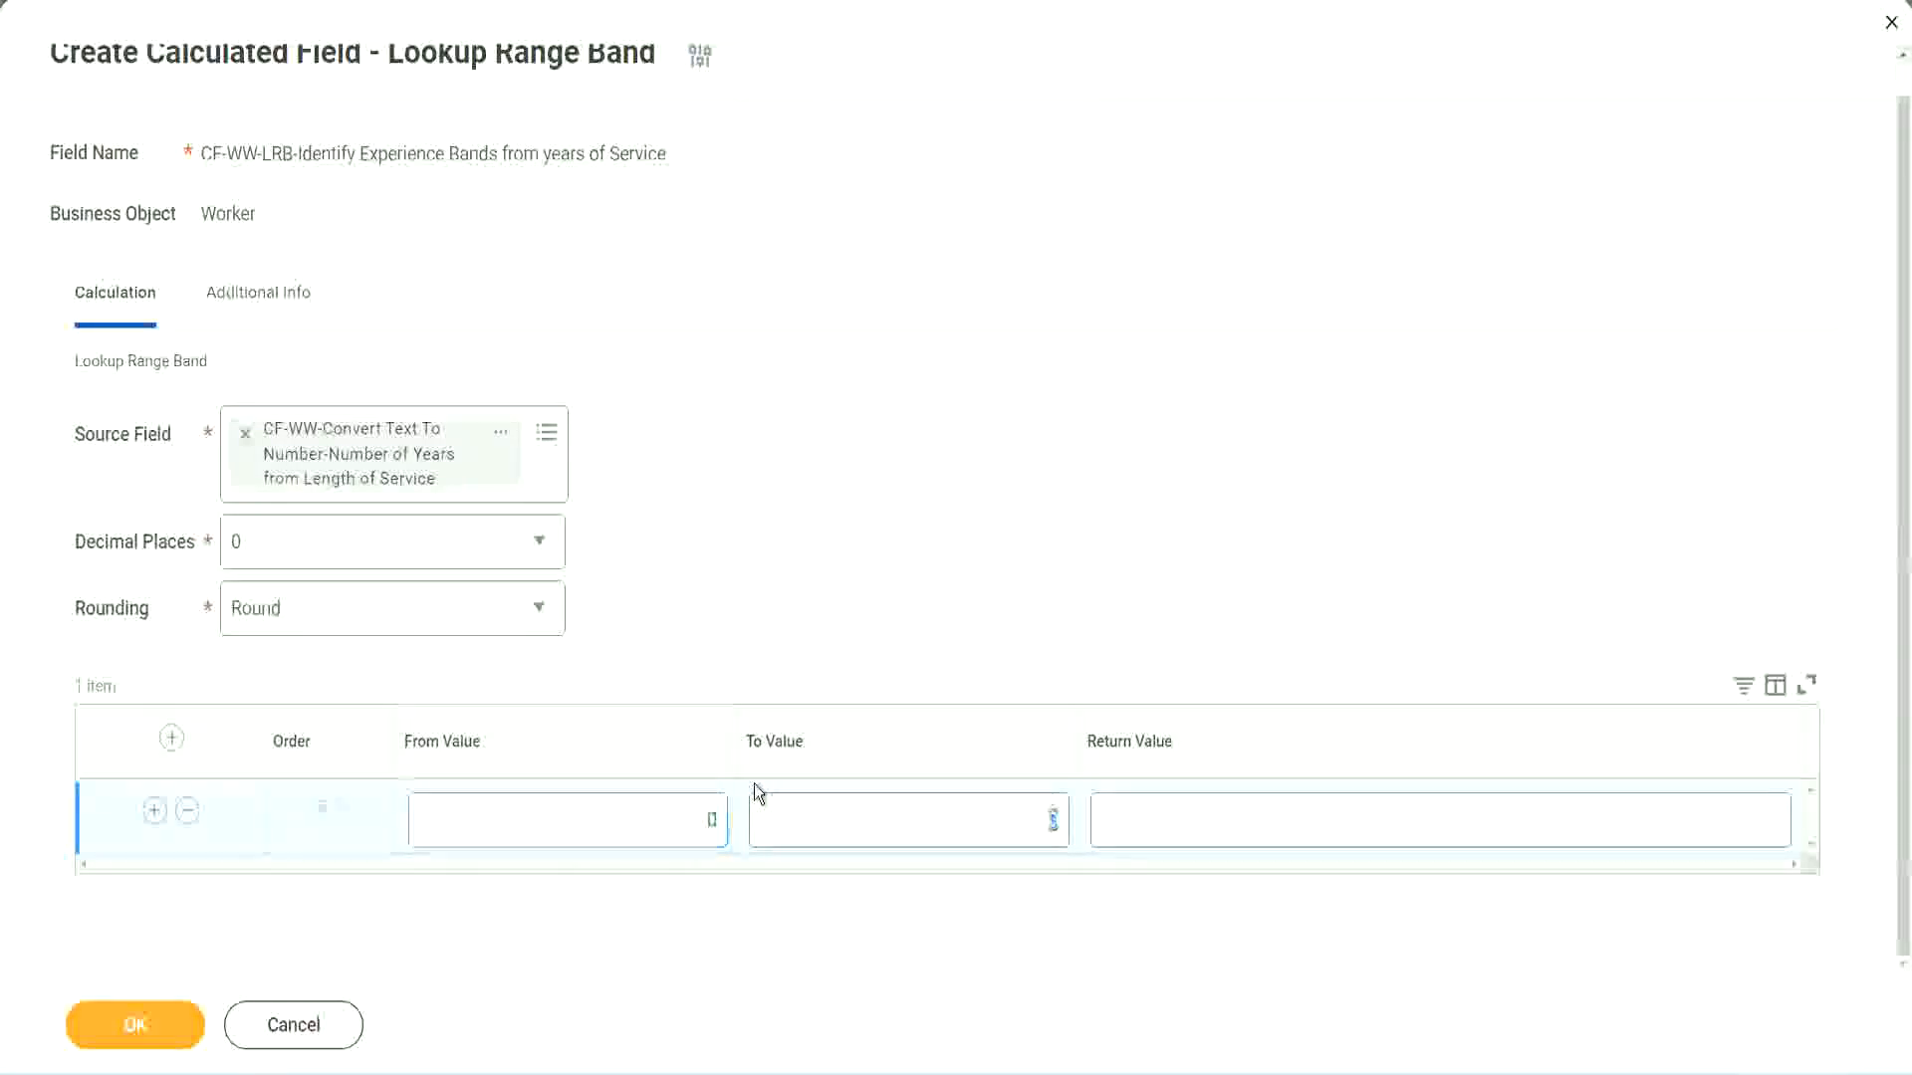
key("Tab")
type("7")
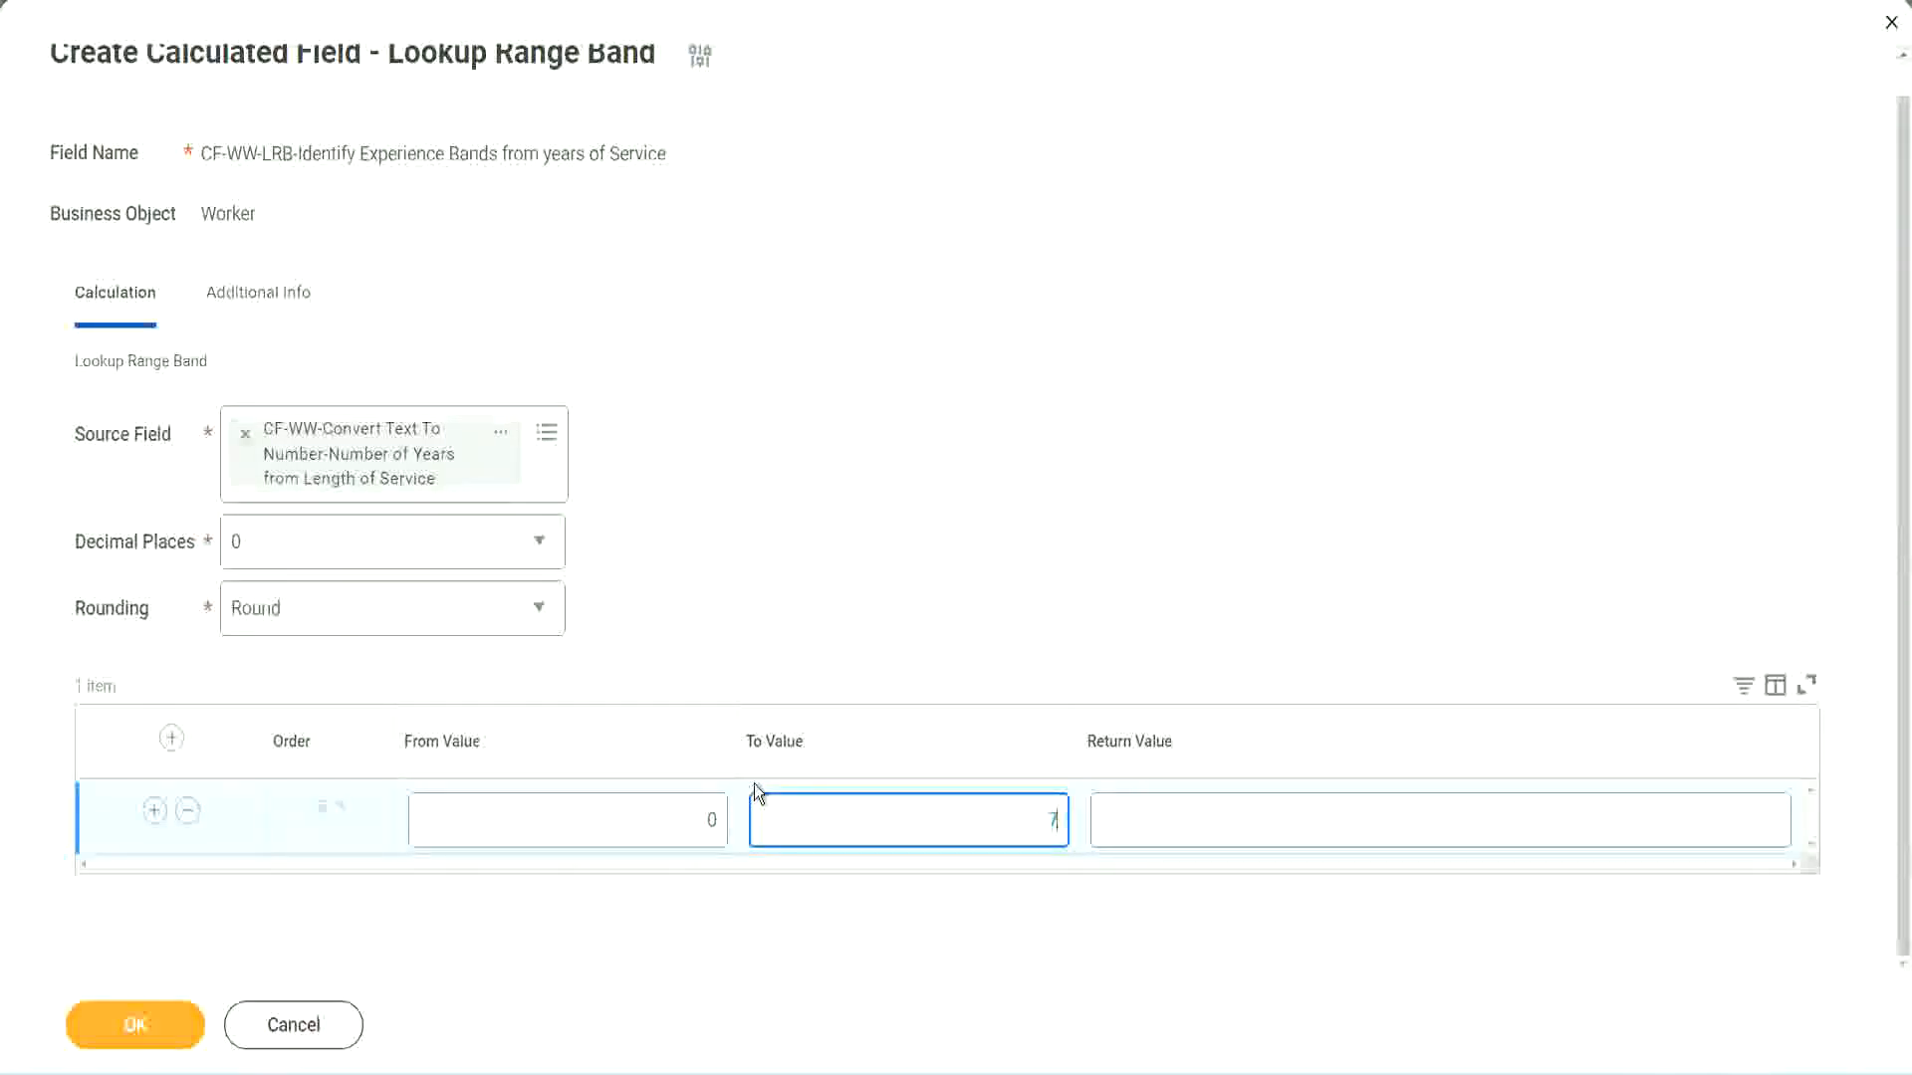
key("Tab")
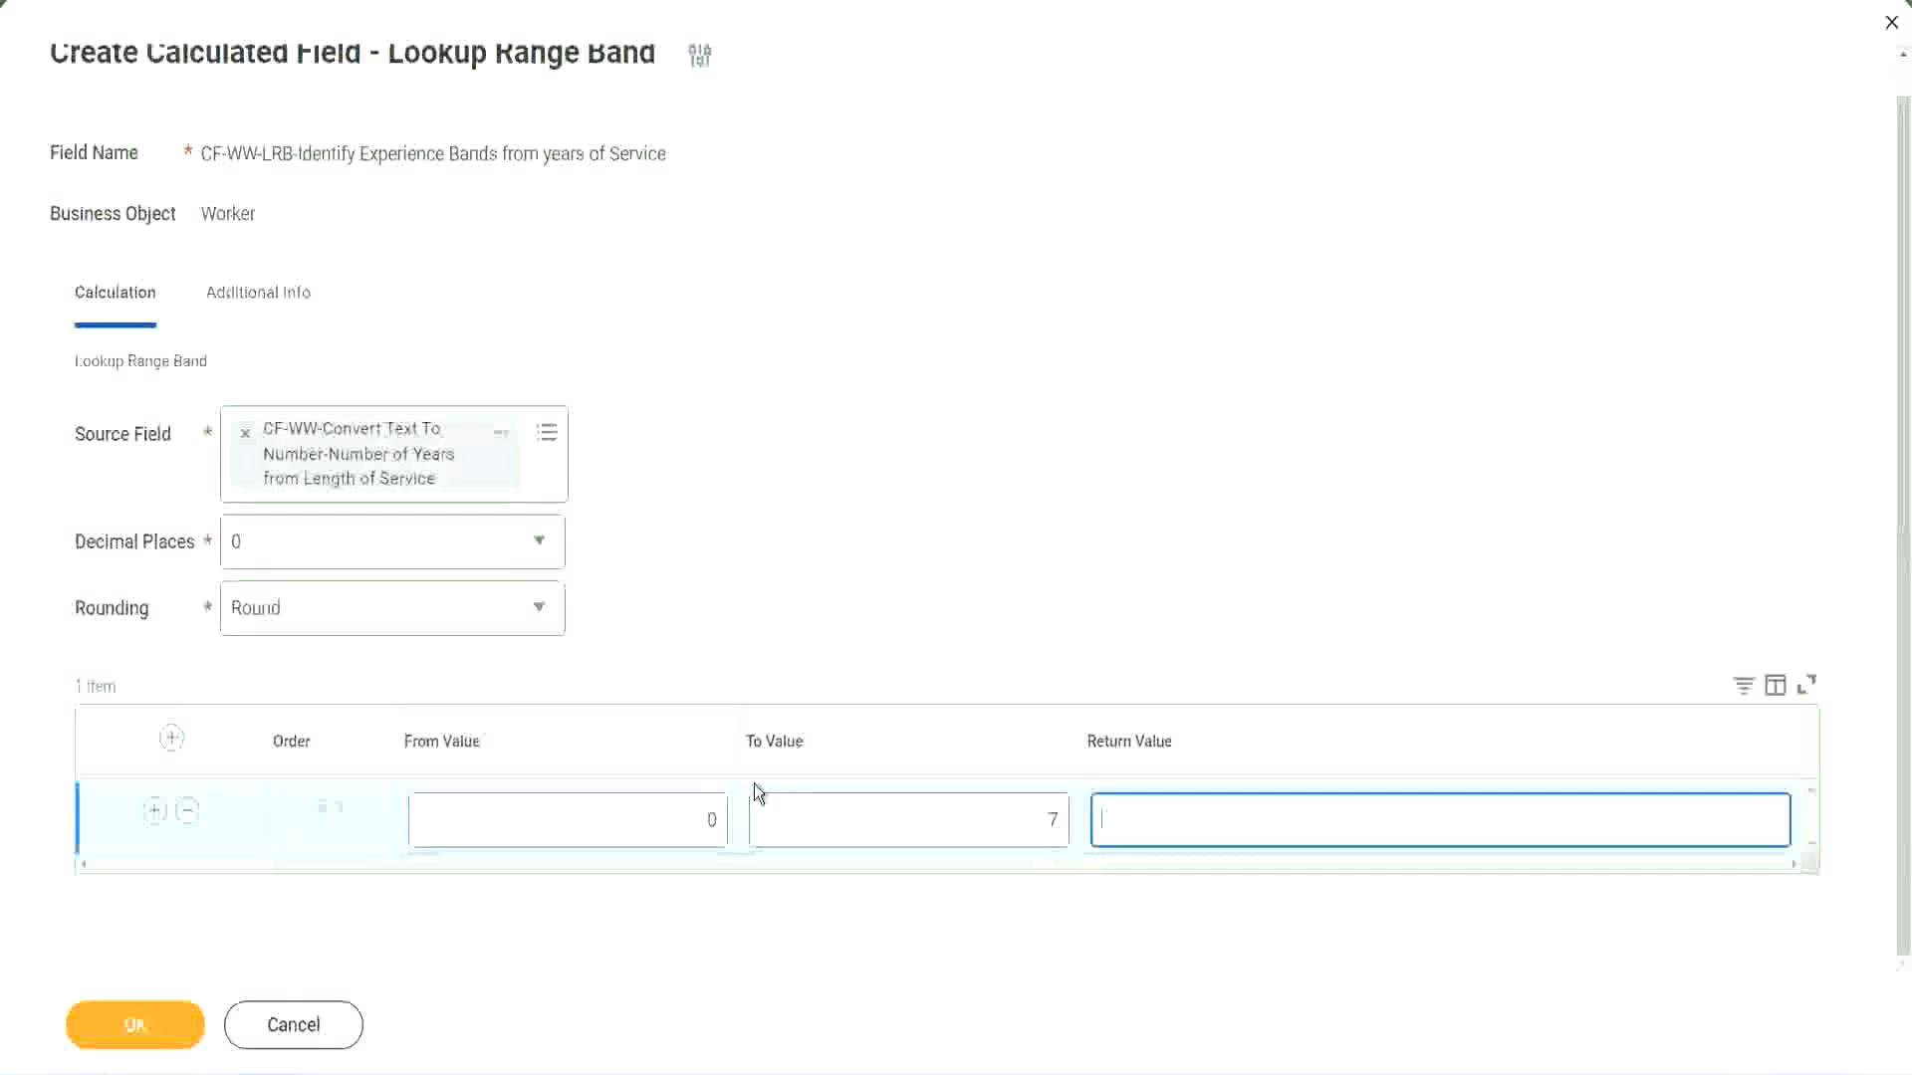
type("Amateur")
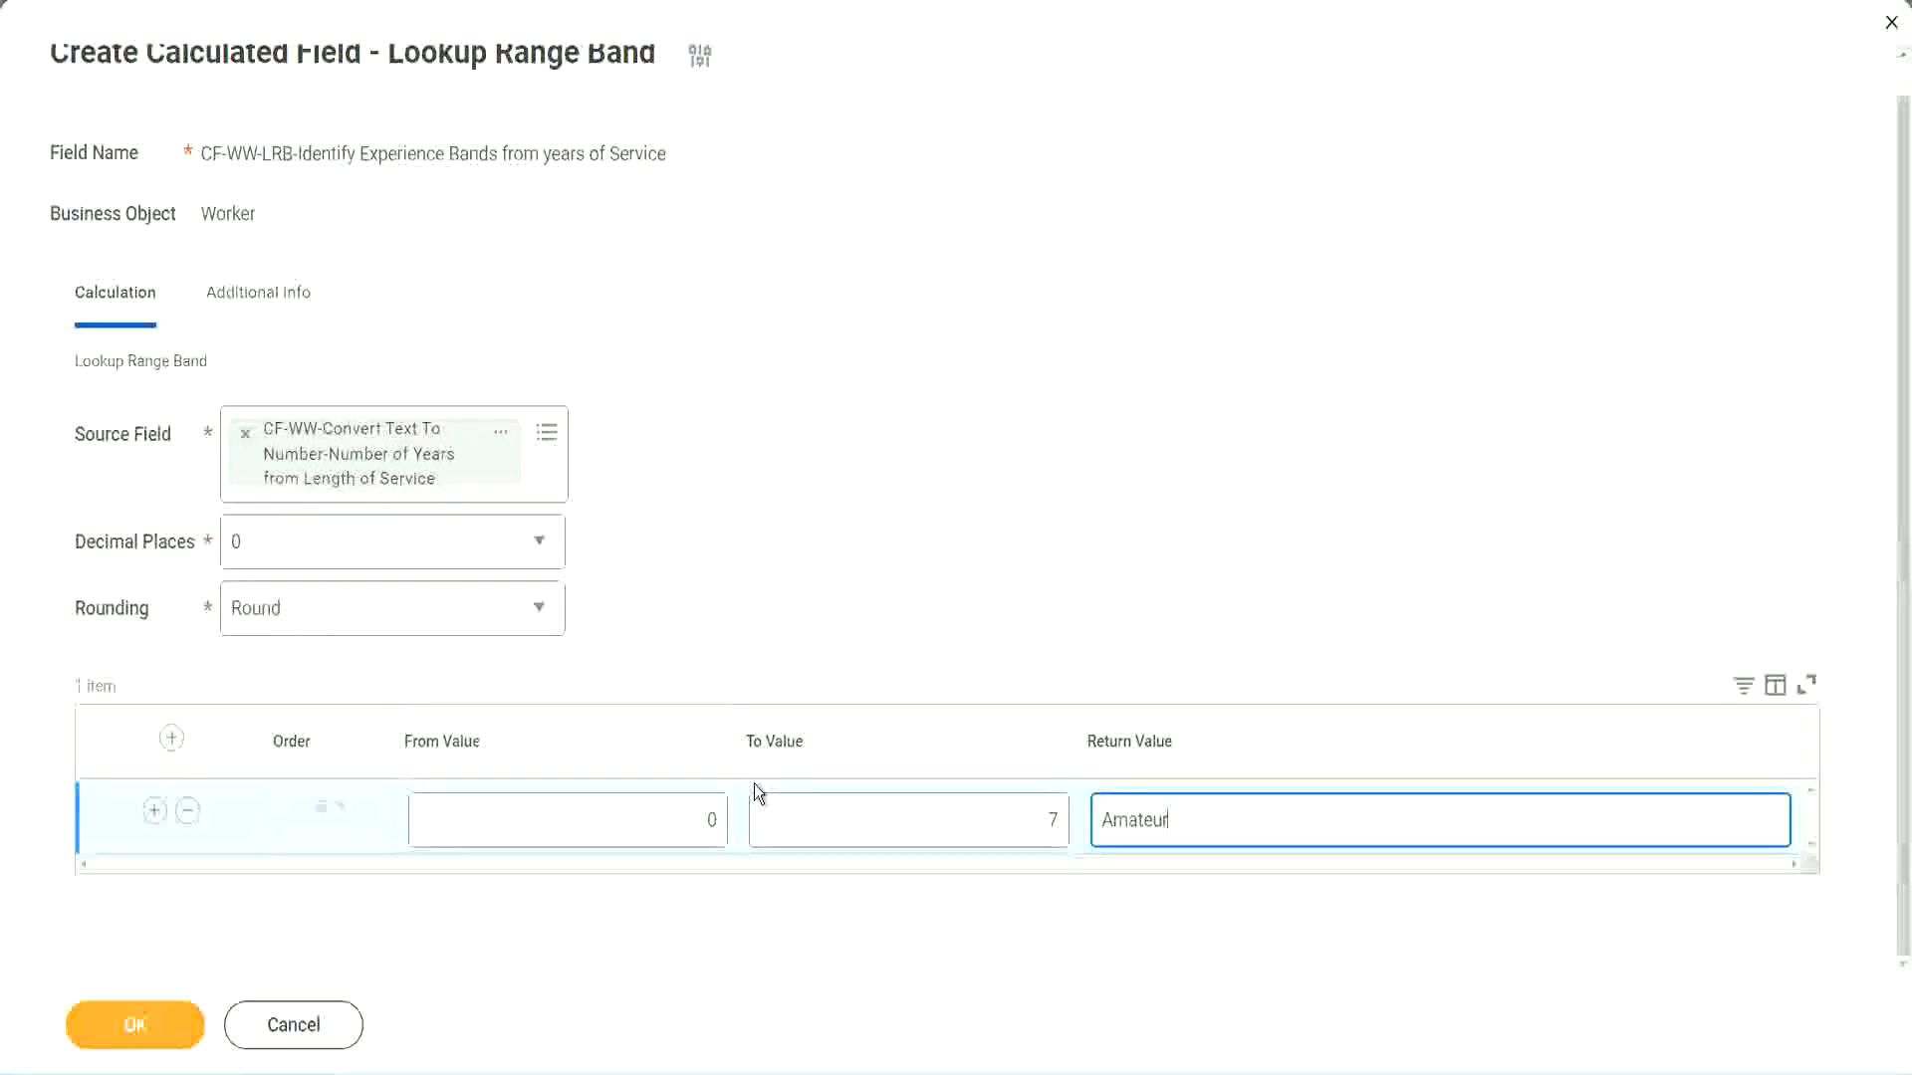
left_click(661, 825)
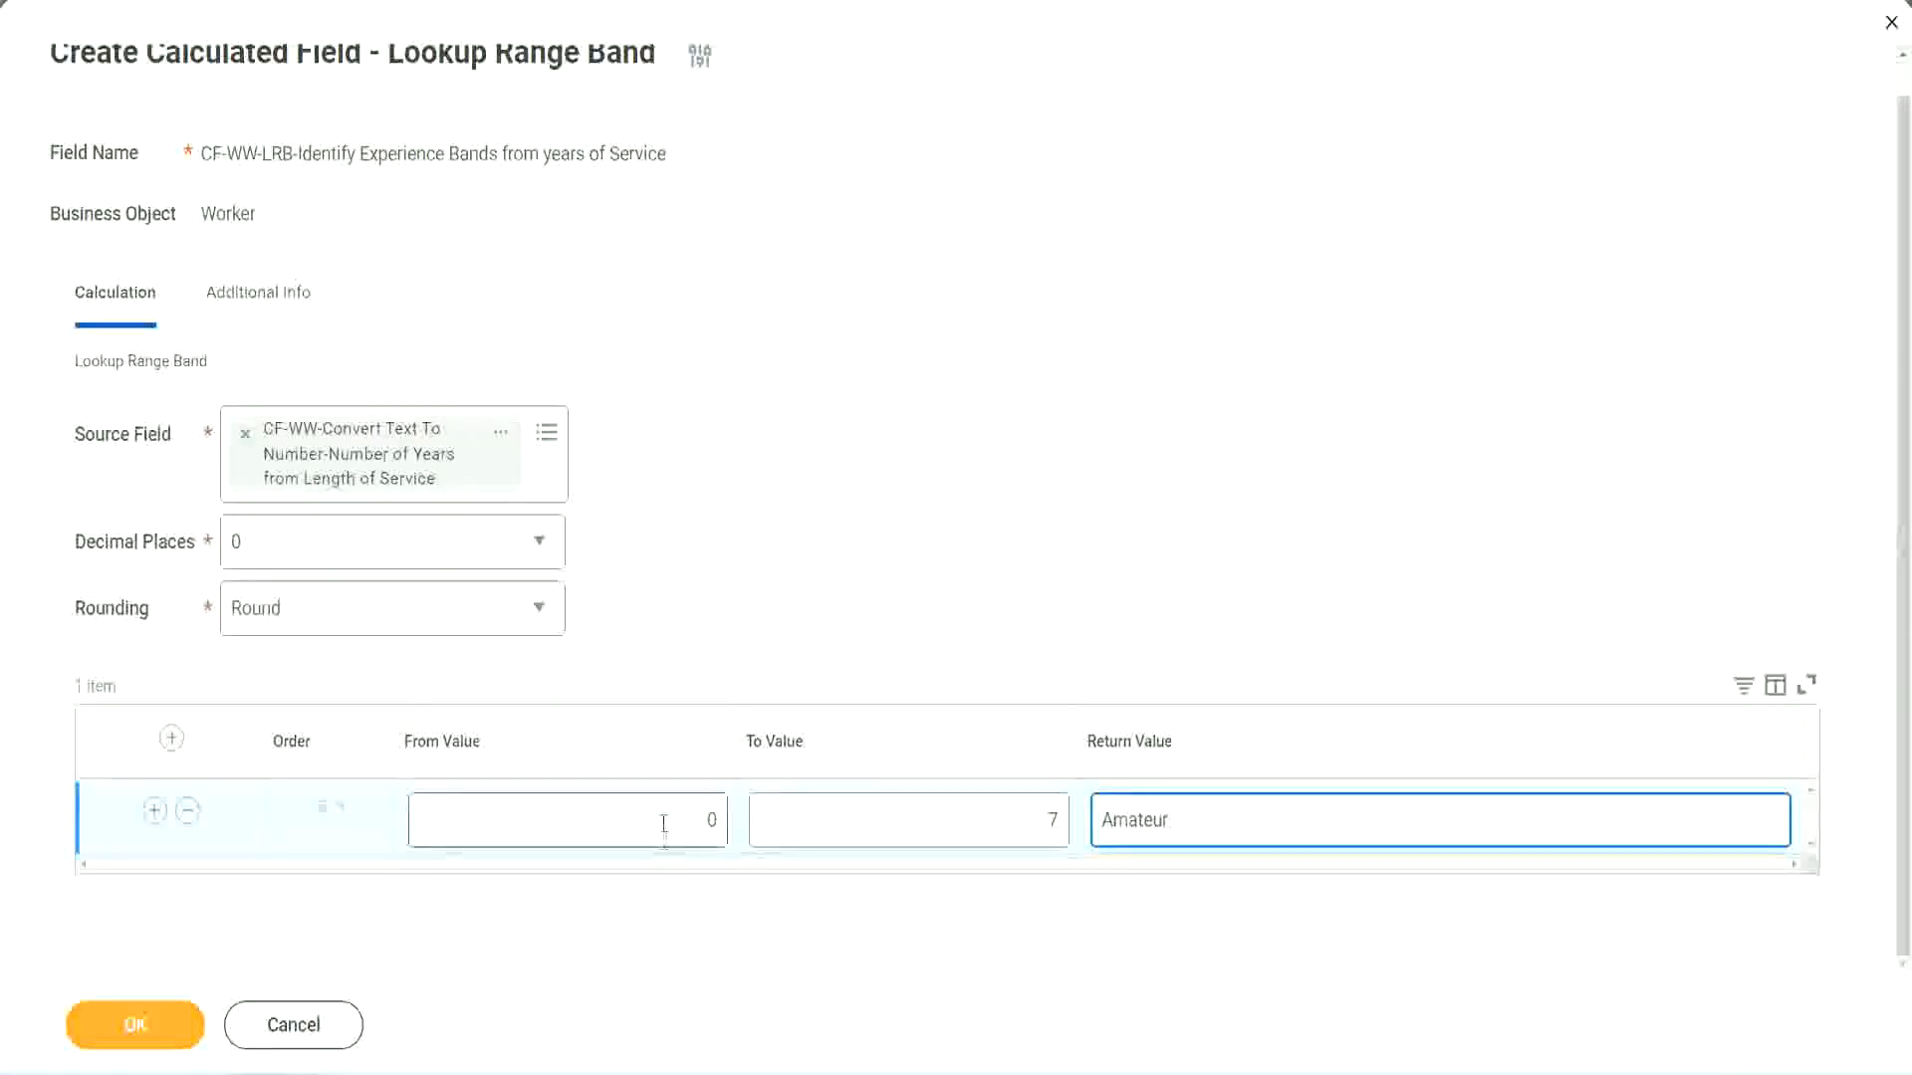
left_click(1033, 807)
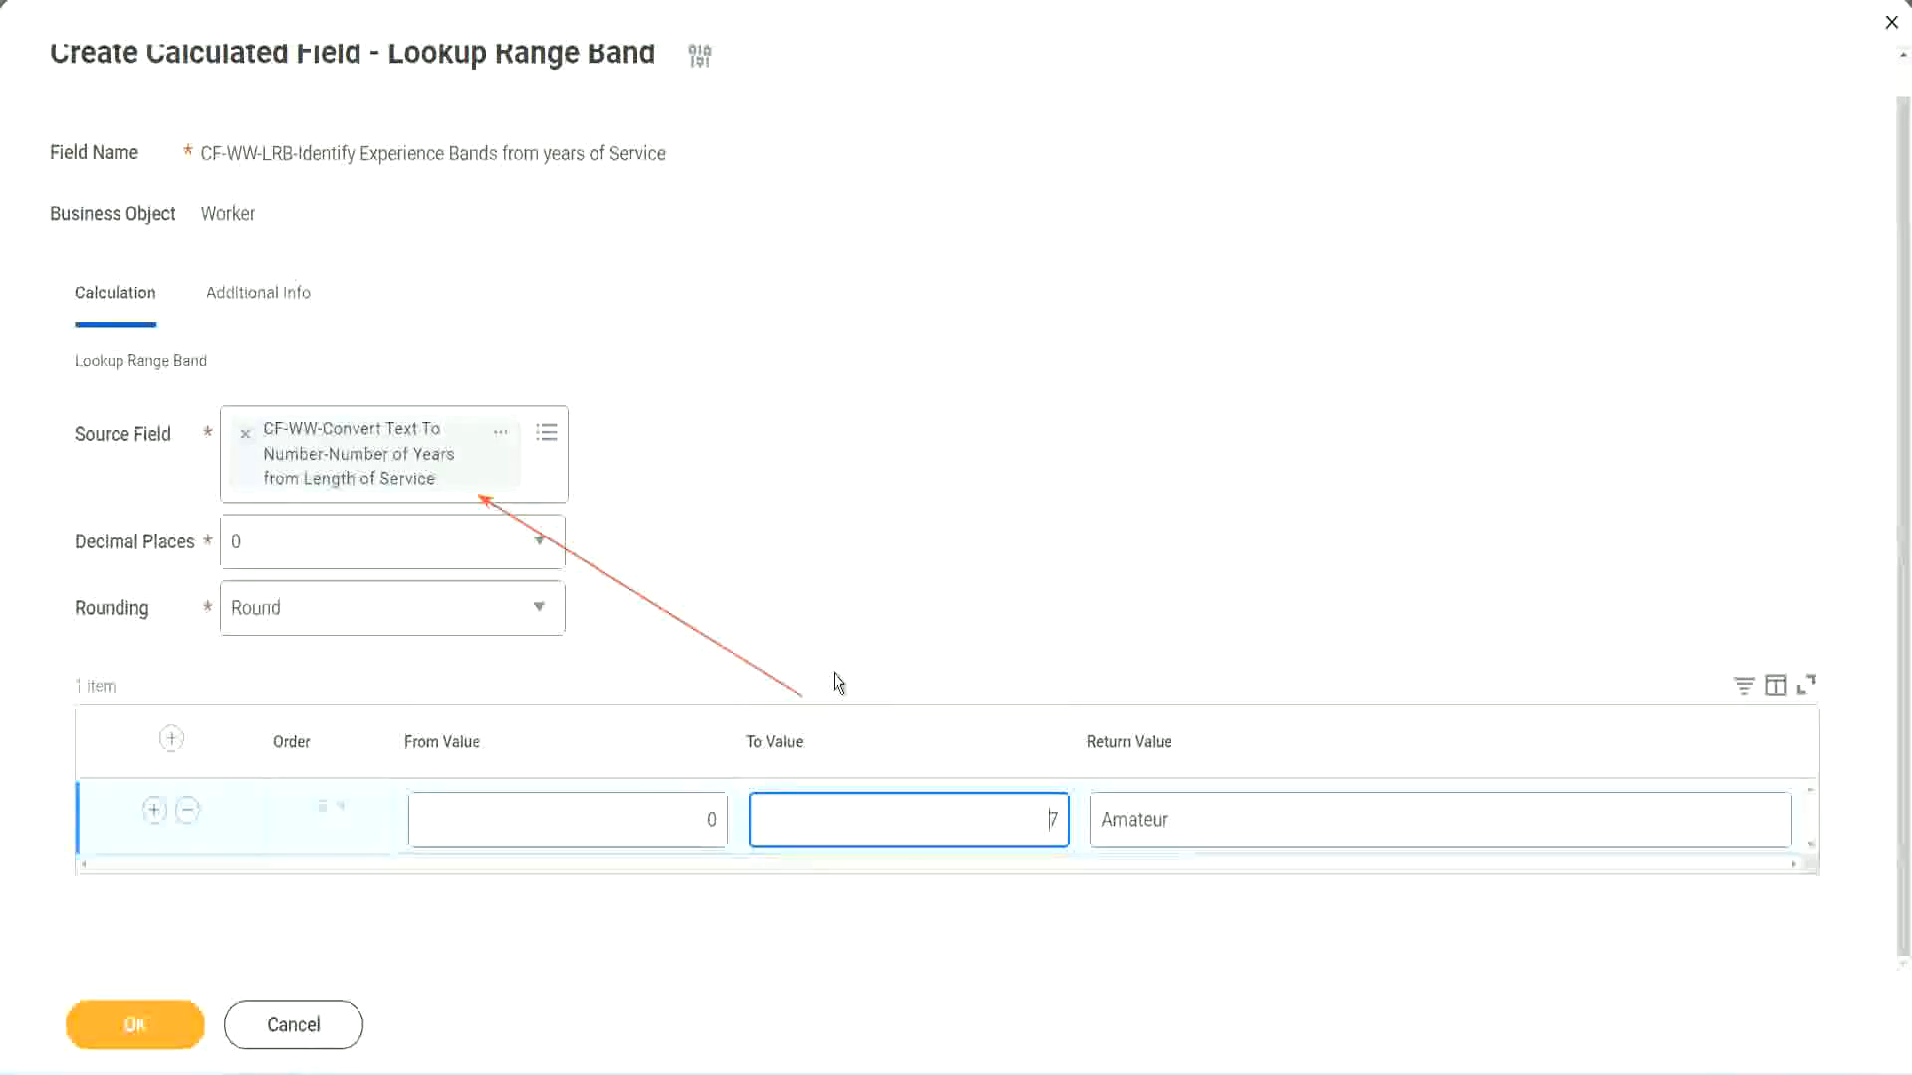
Add a second range band with From Value 8, To Value 15 and Return Value "Experienced"
left_click(154, 811)
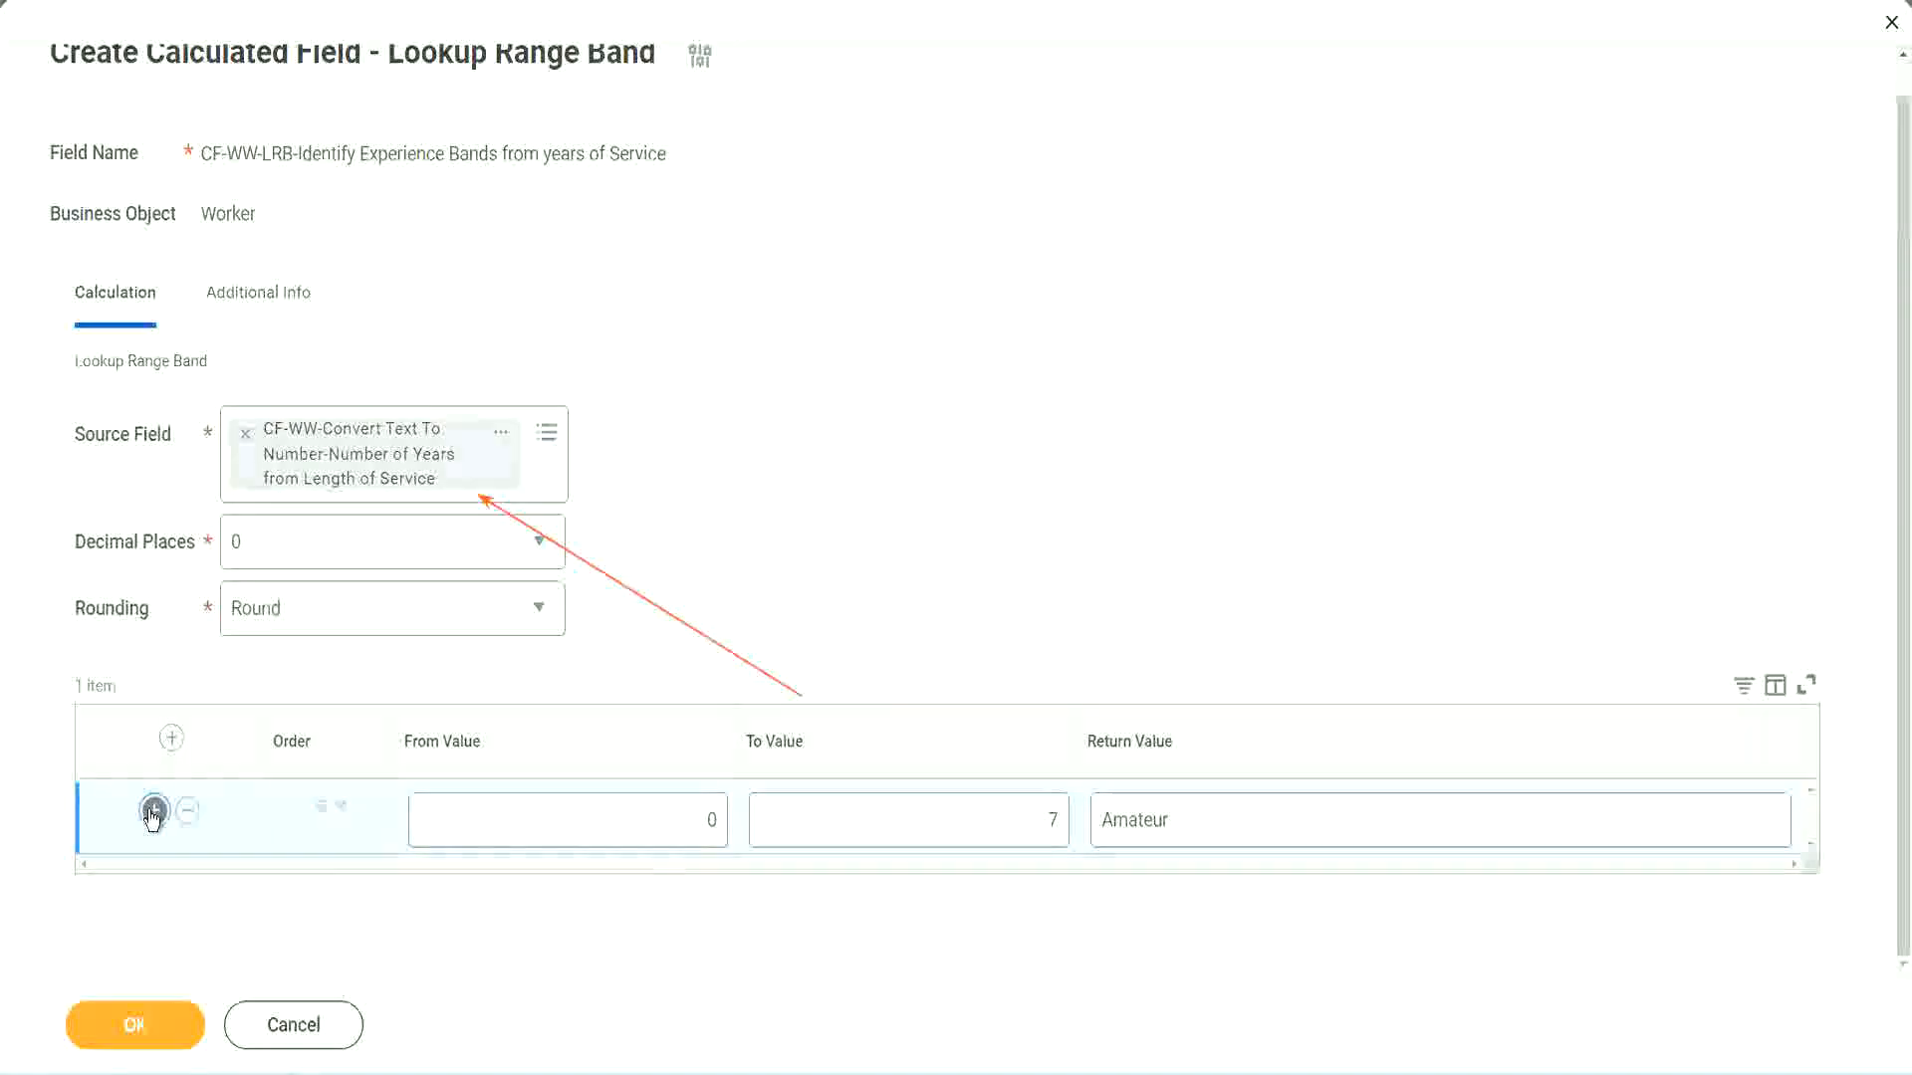
double_click(710, 892)
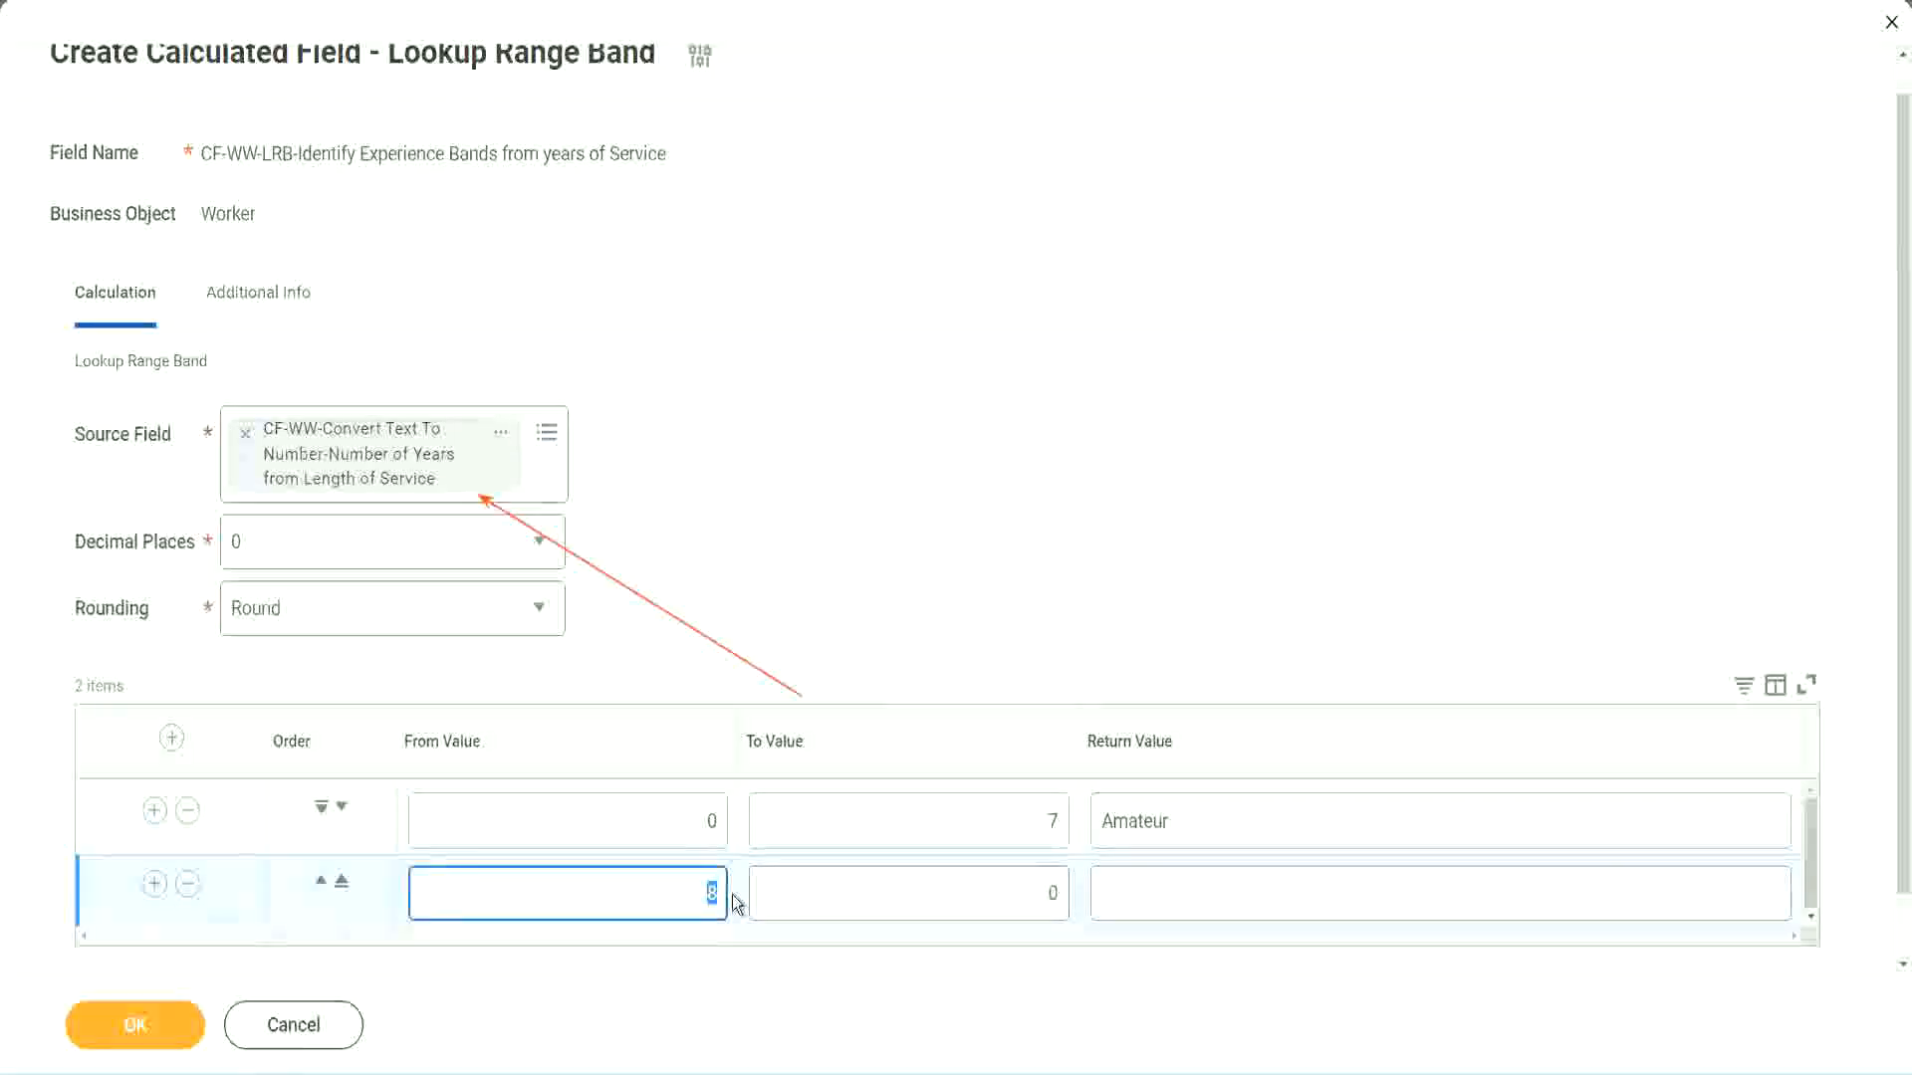
left_click(691, 820)
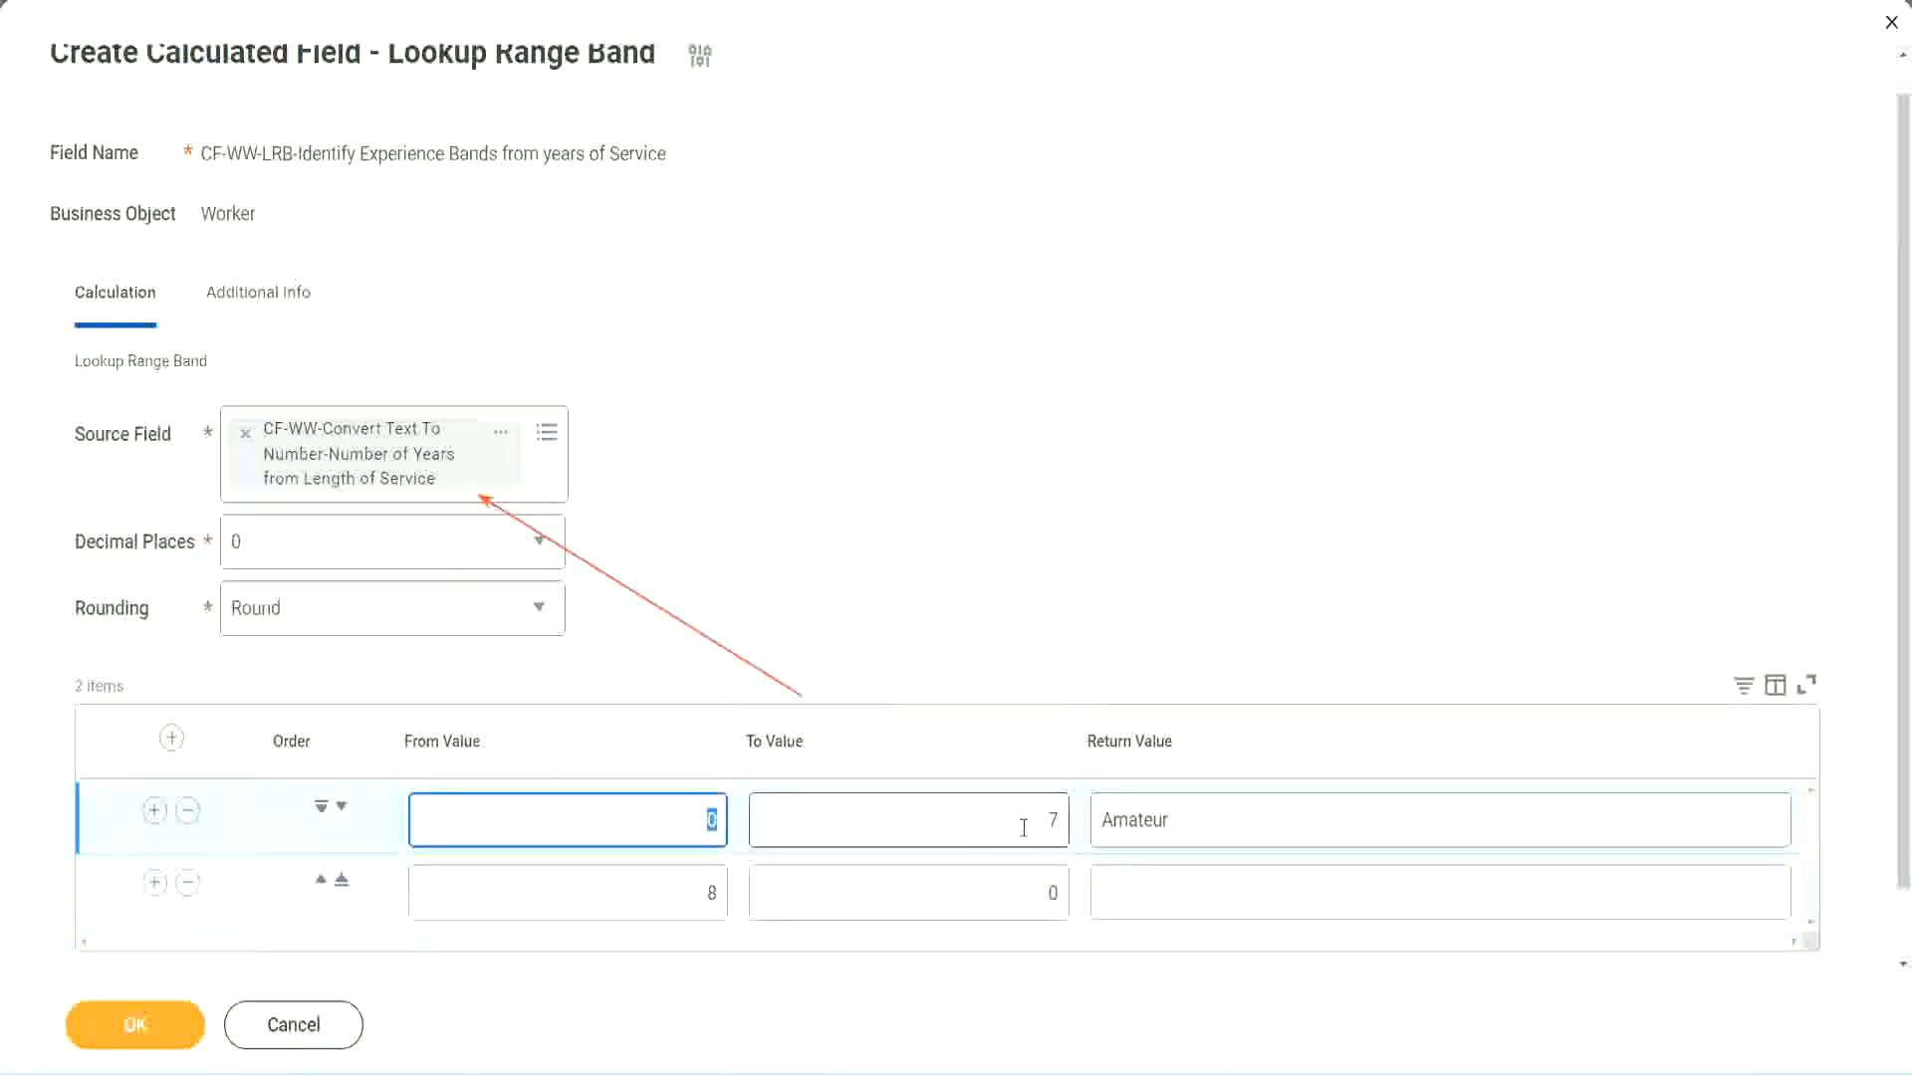
left_click(1039, 828)
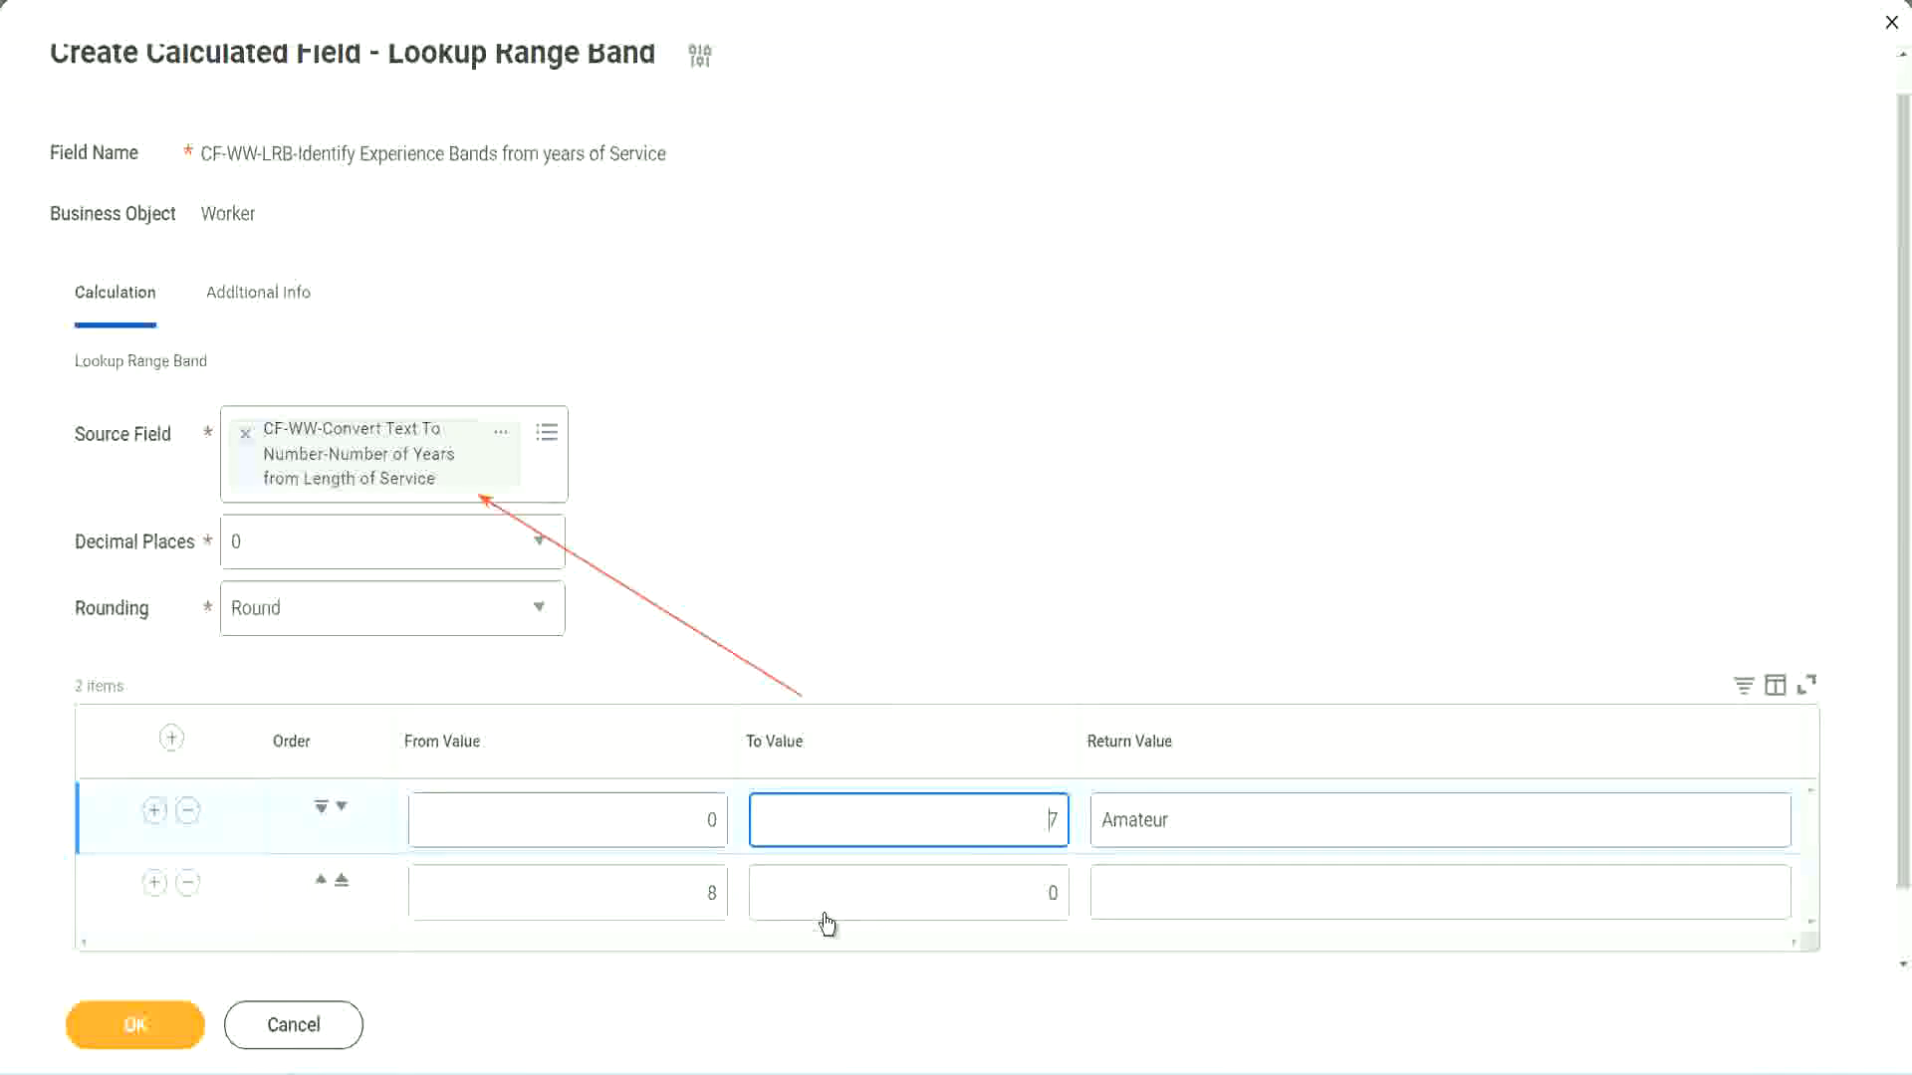
double_click(681, 901)
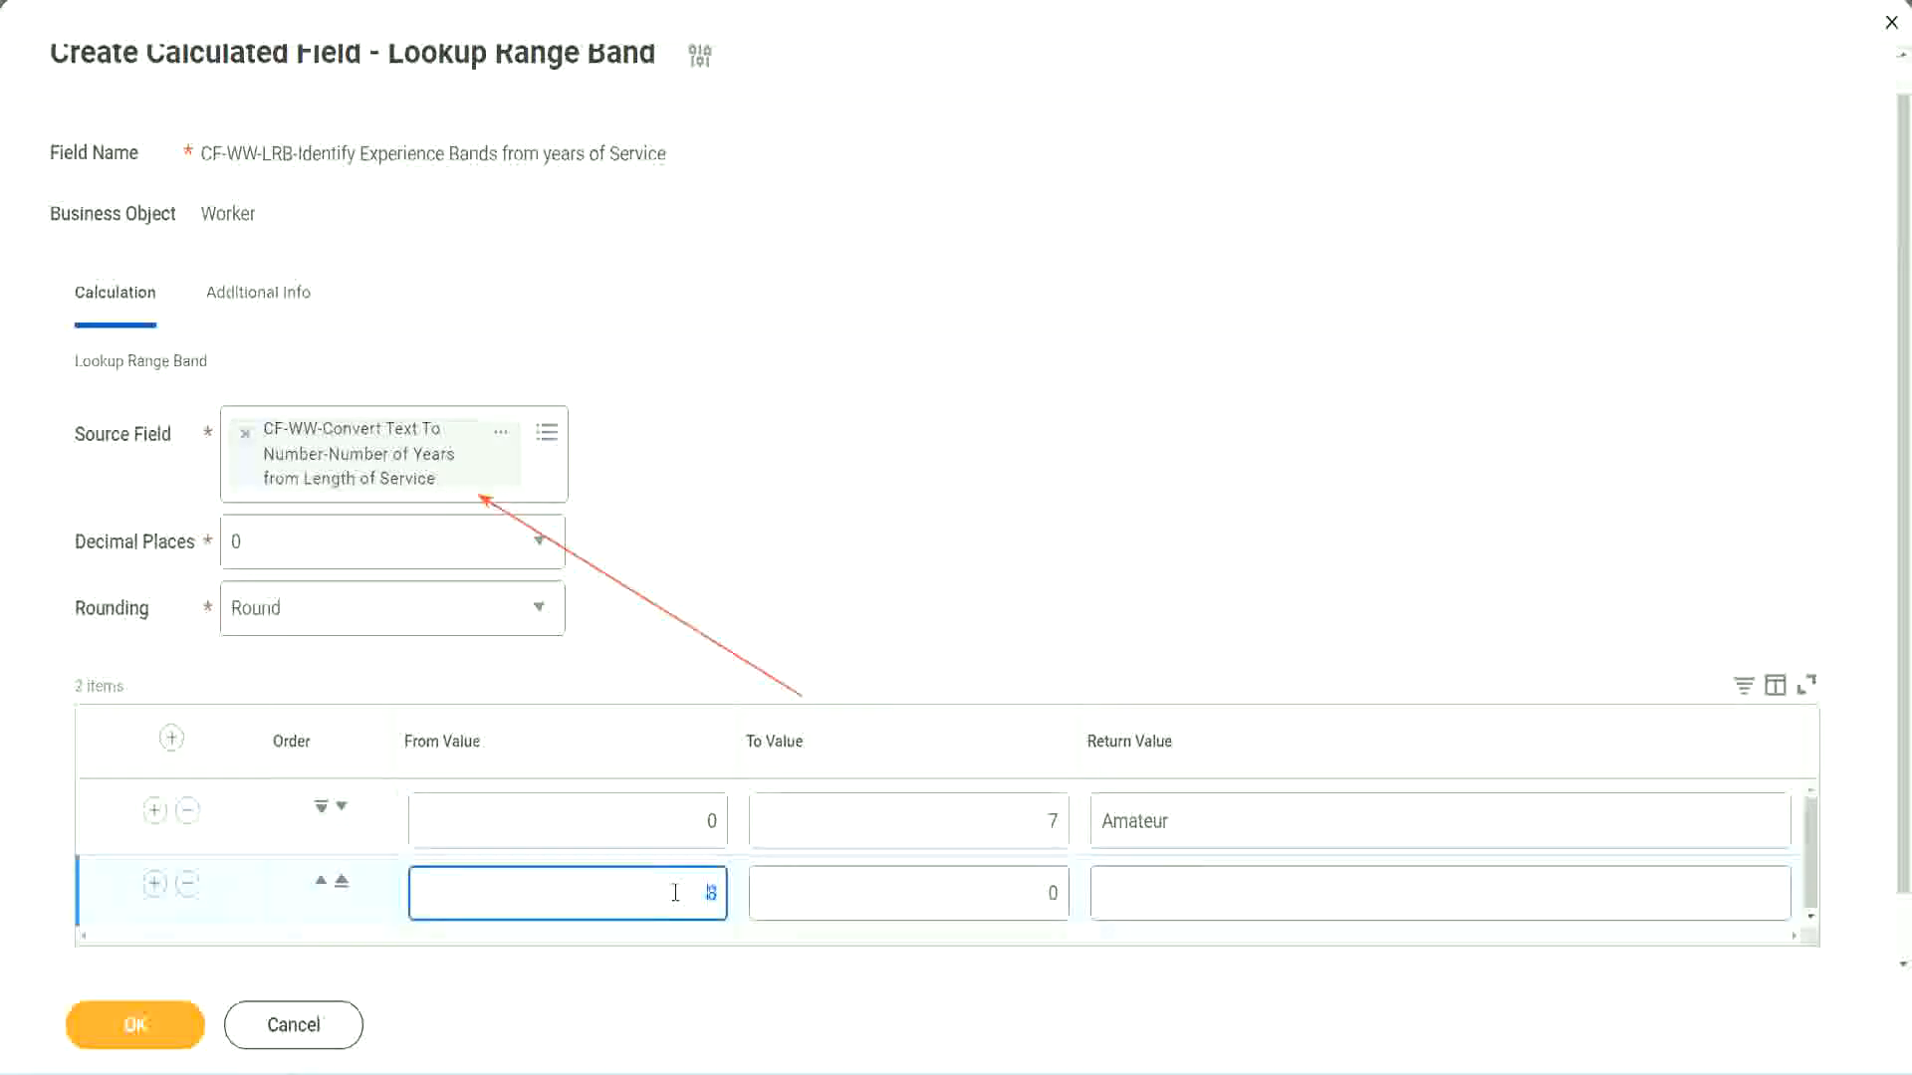
left_click(1036, 893)
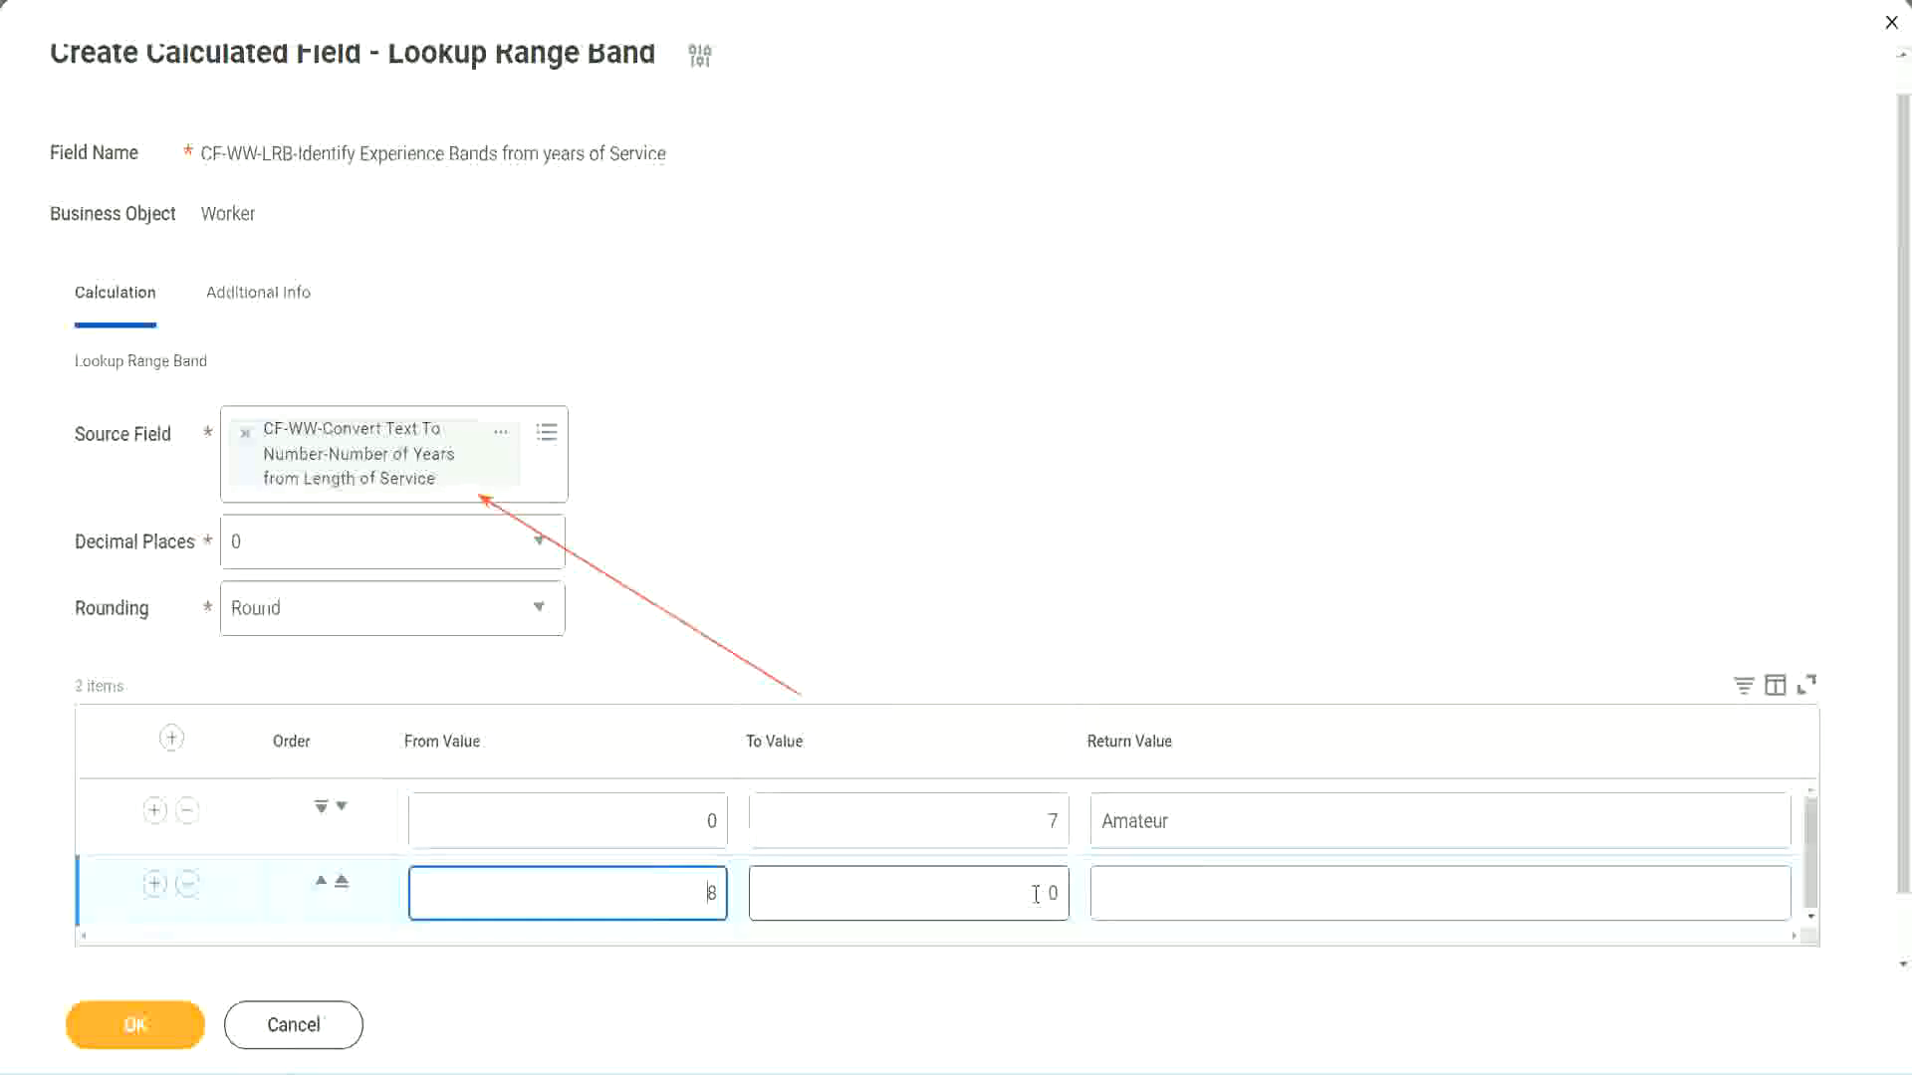
left_click(1036, 893)
key("Delete")
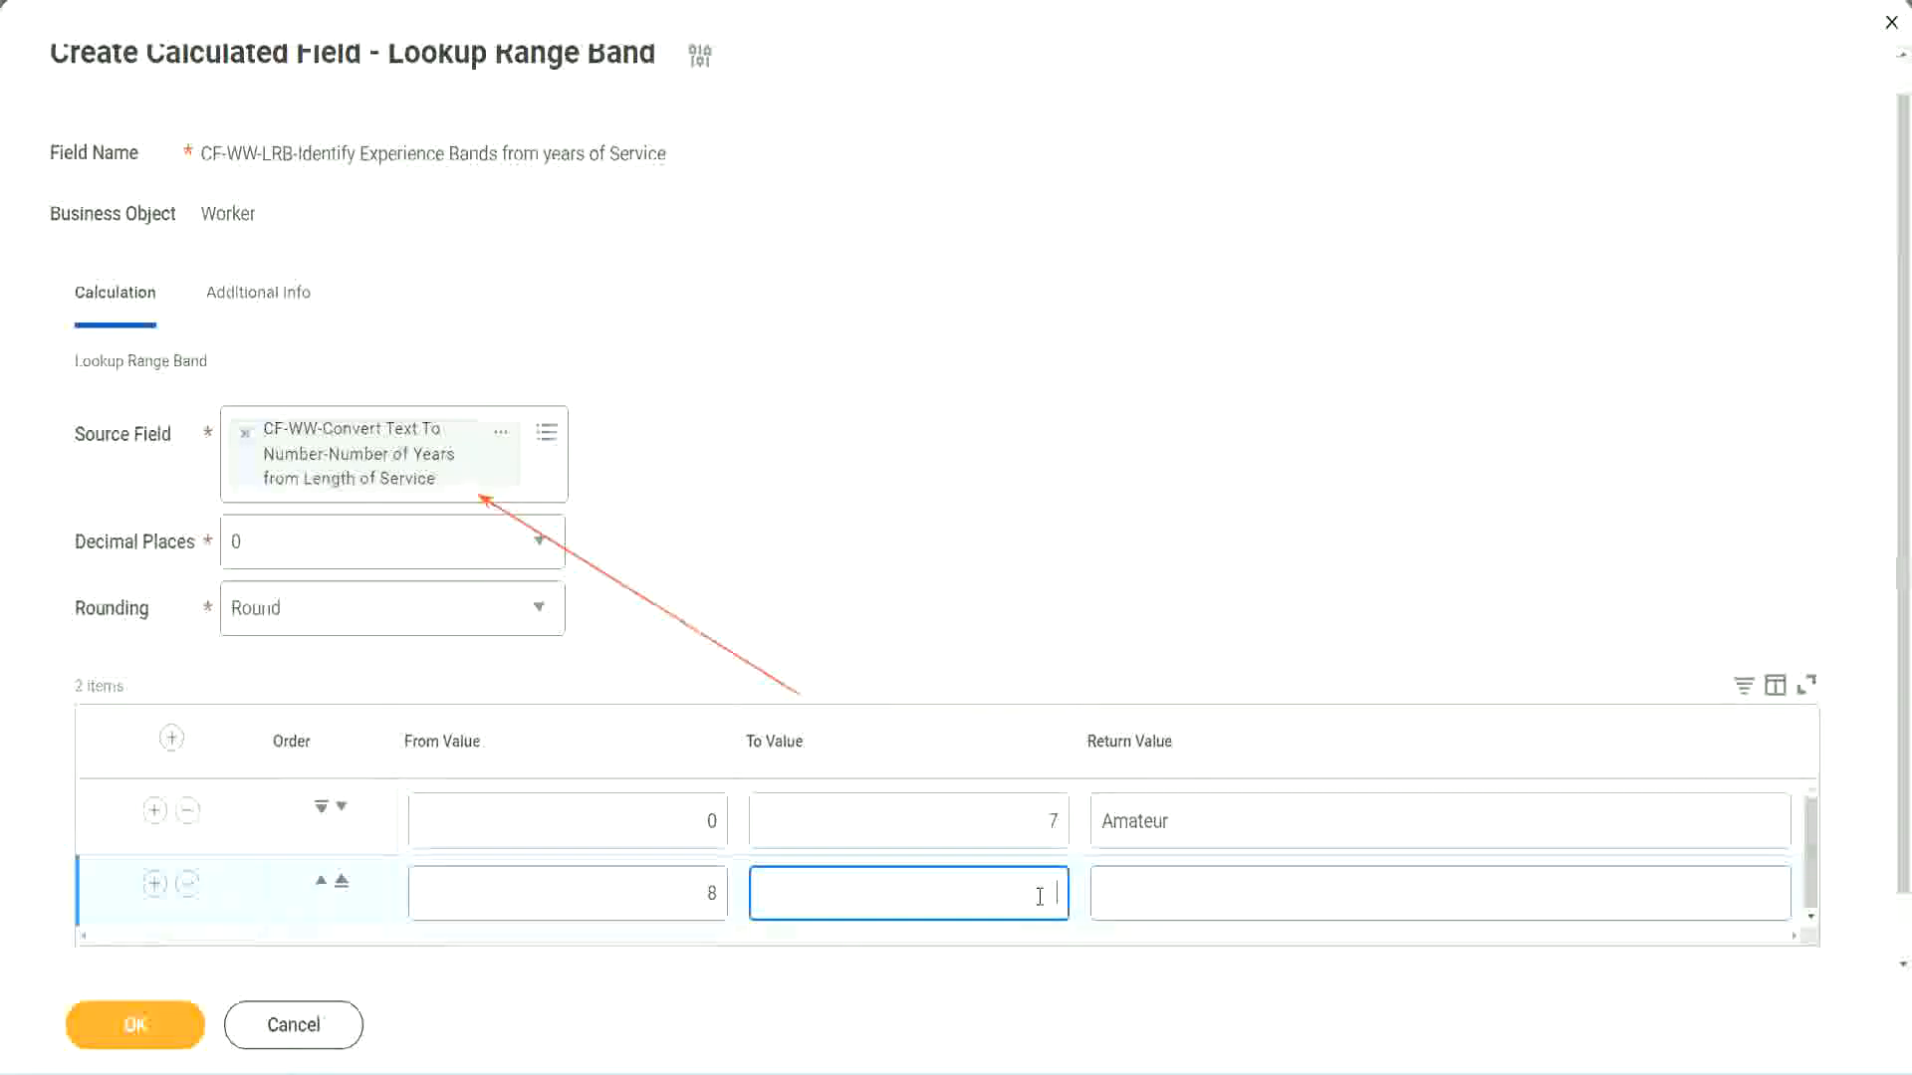
type("15")
left_click(1178, 888)
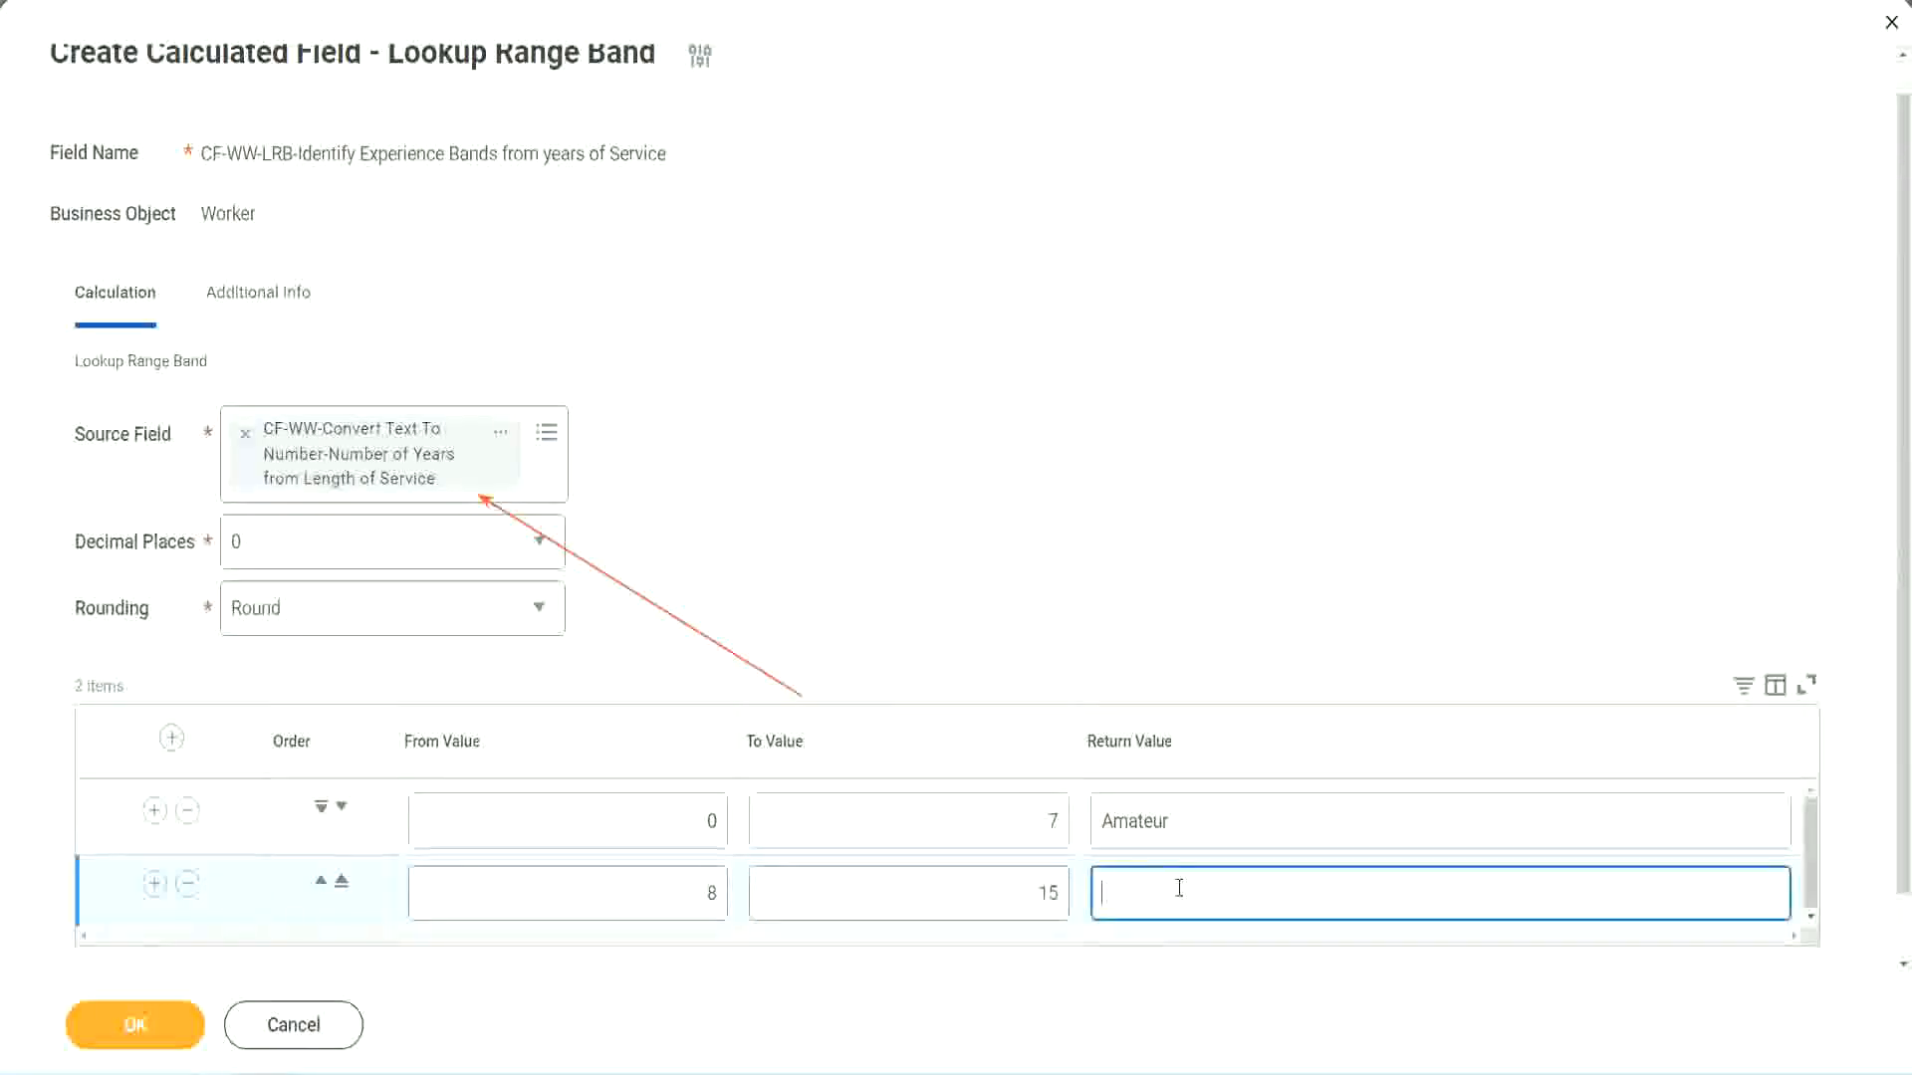
type("Experienced")
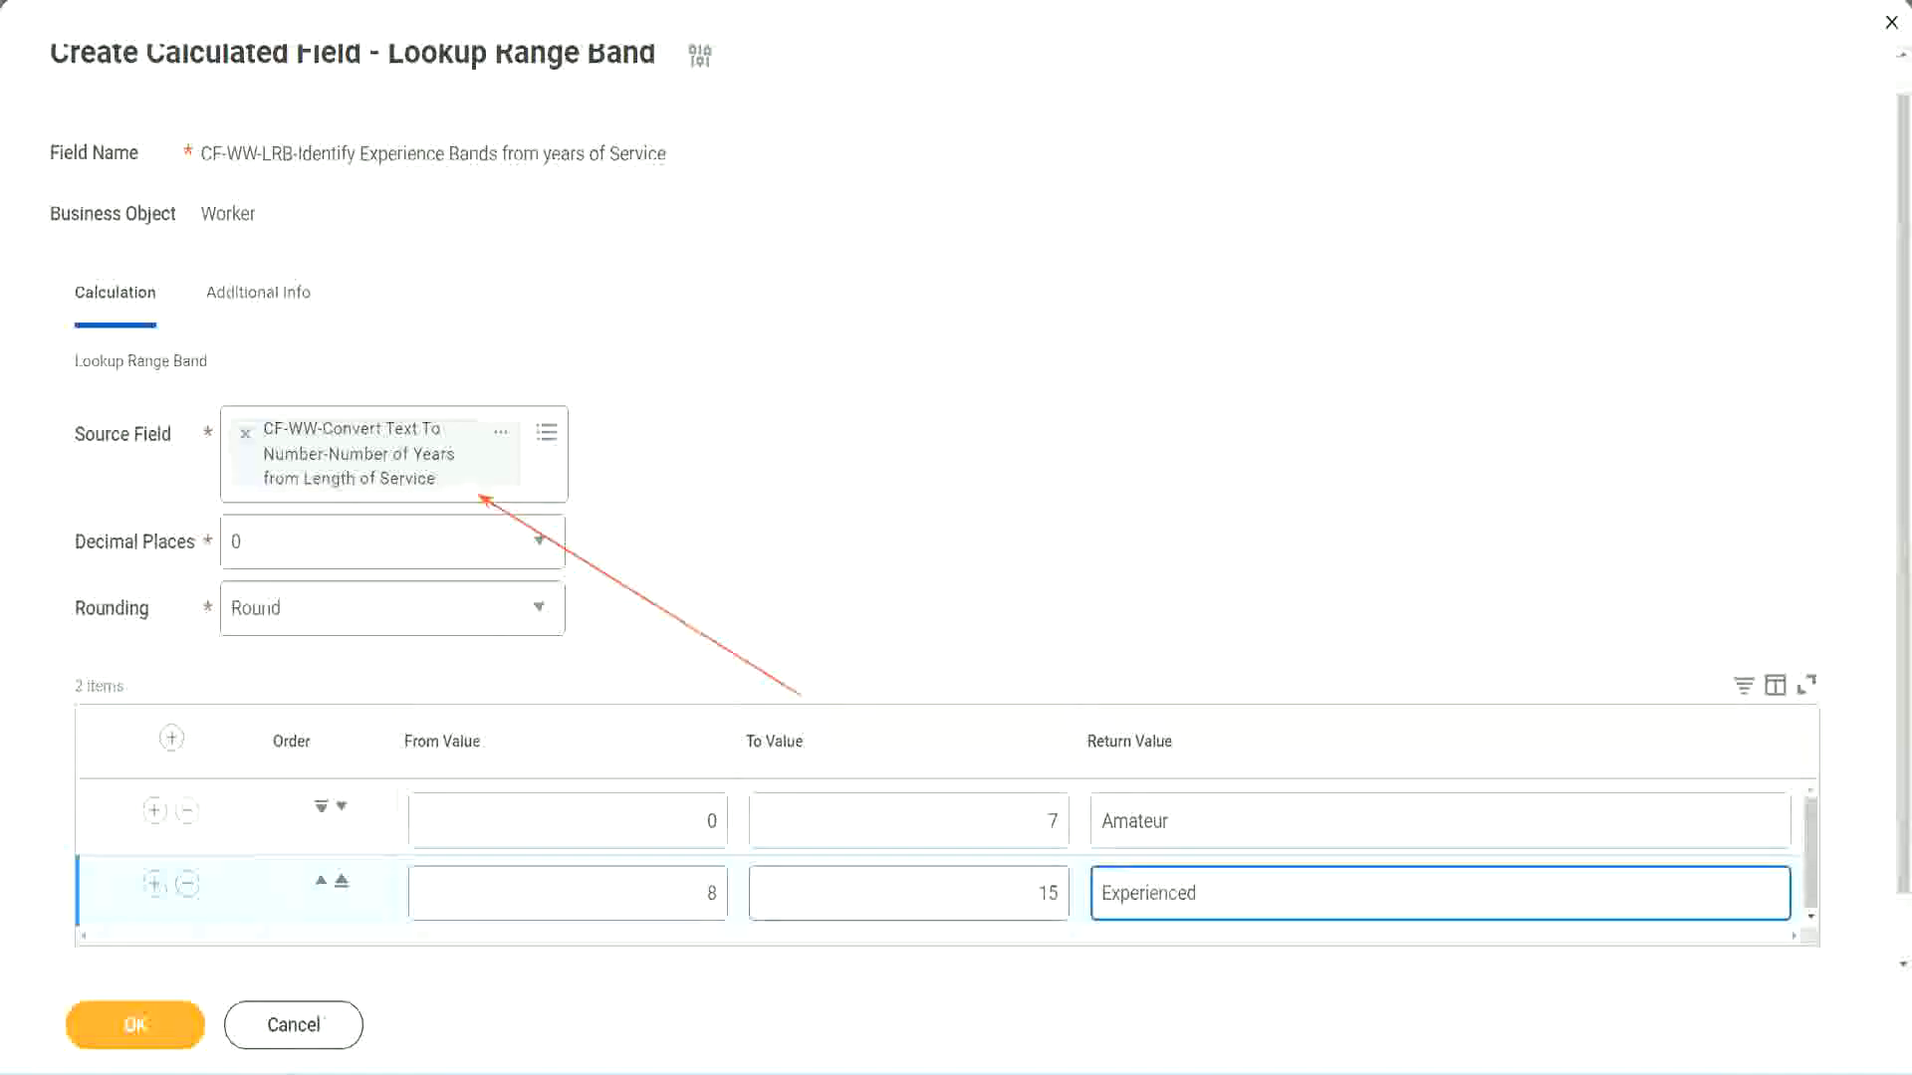
Add a third range band with From Value 16, To Value 30 and Return Value "Senior"
left_click(154, 883)
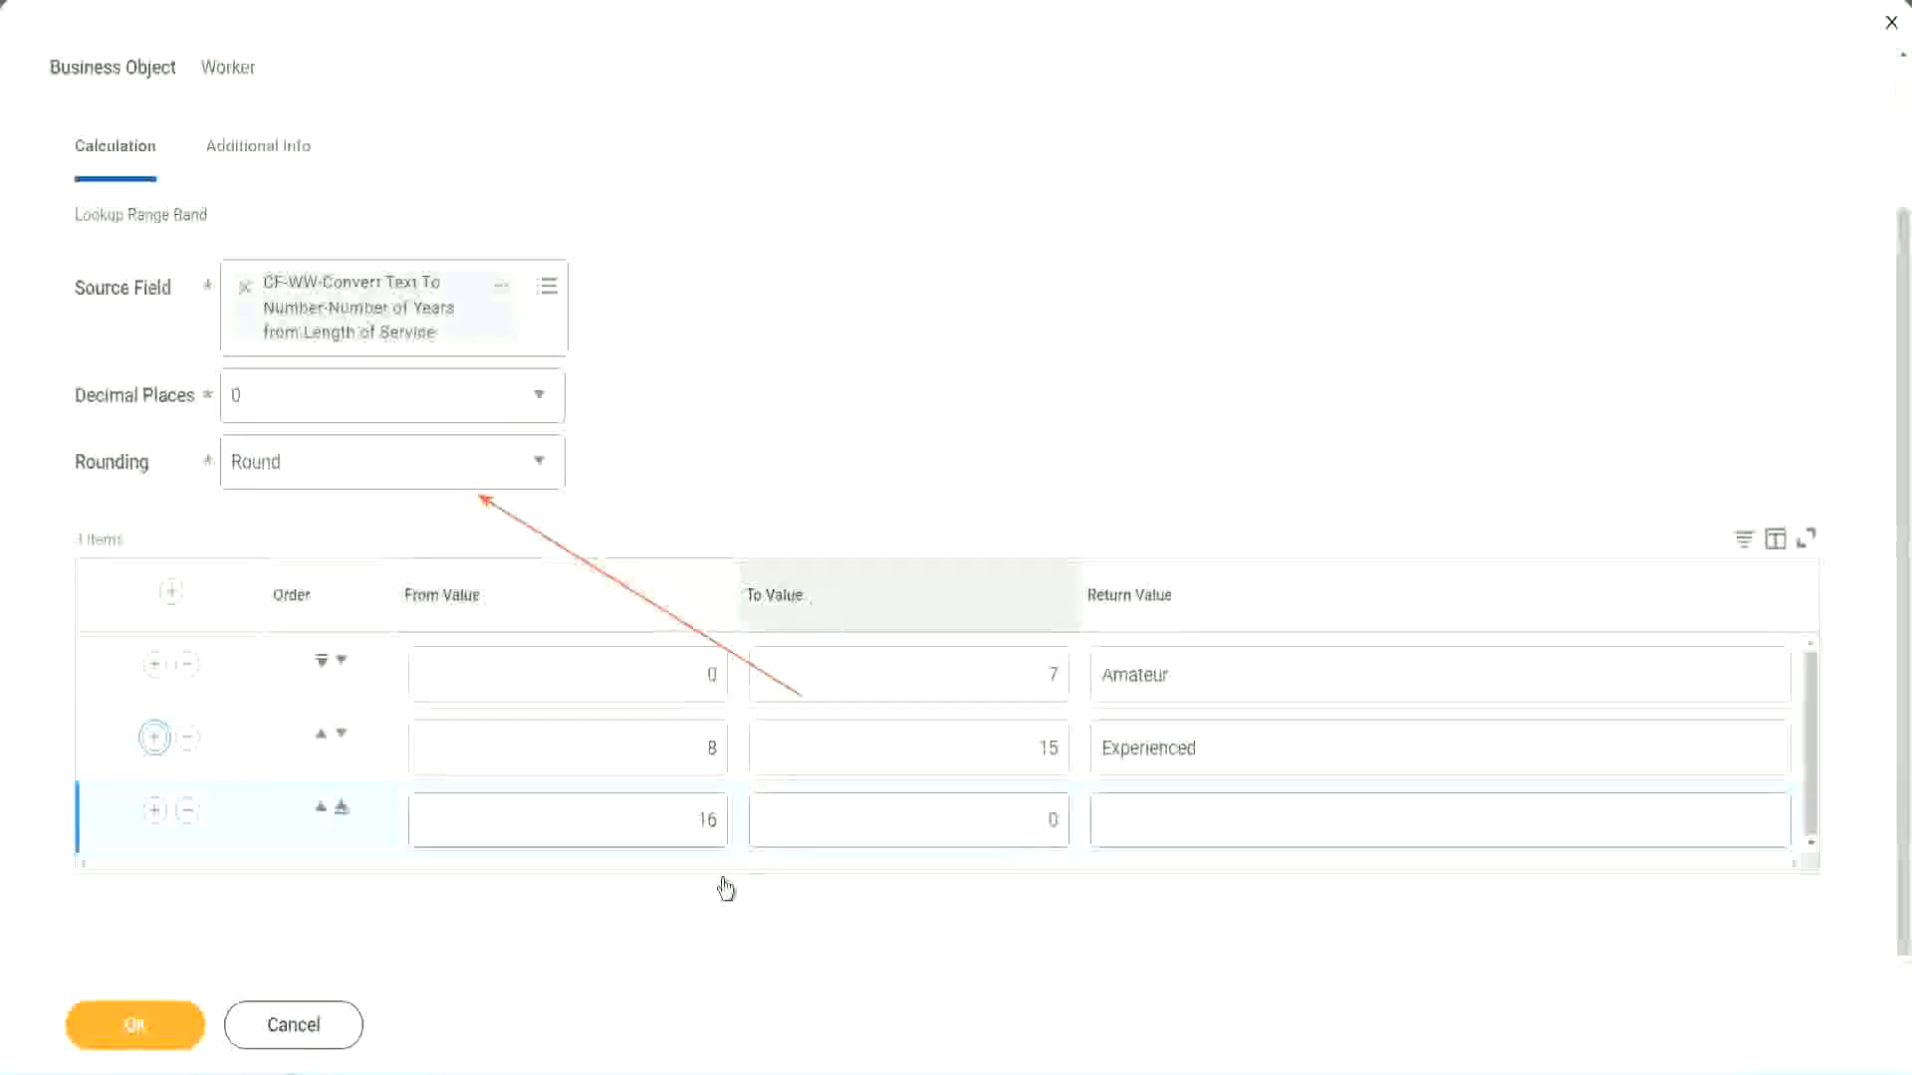
left_click(959, 820)
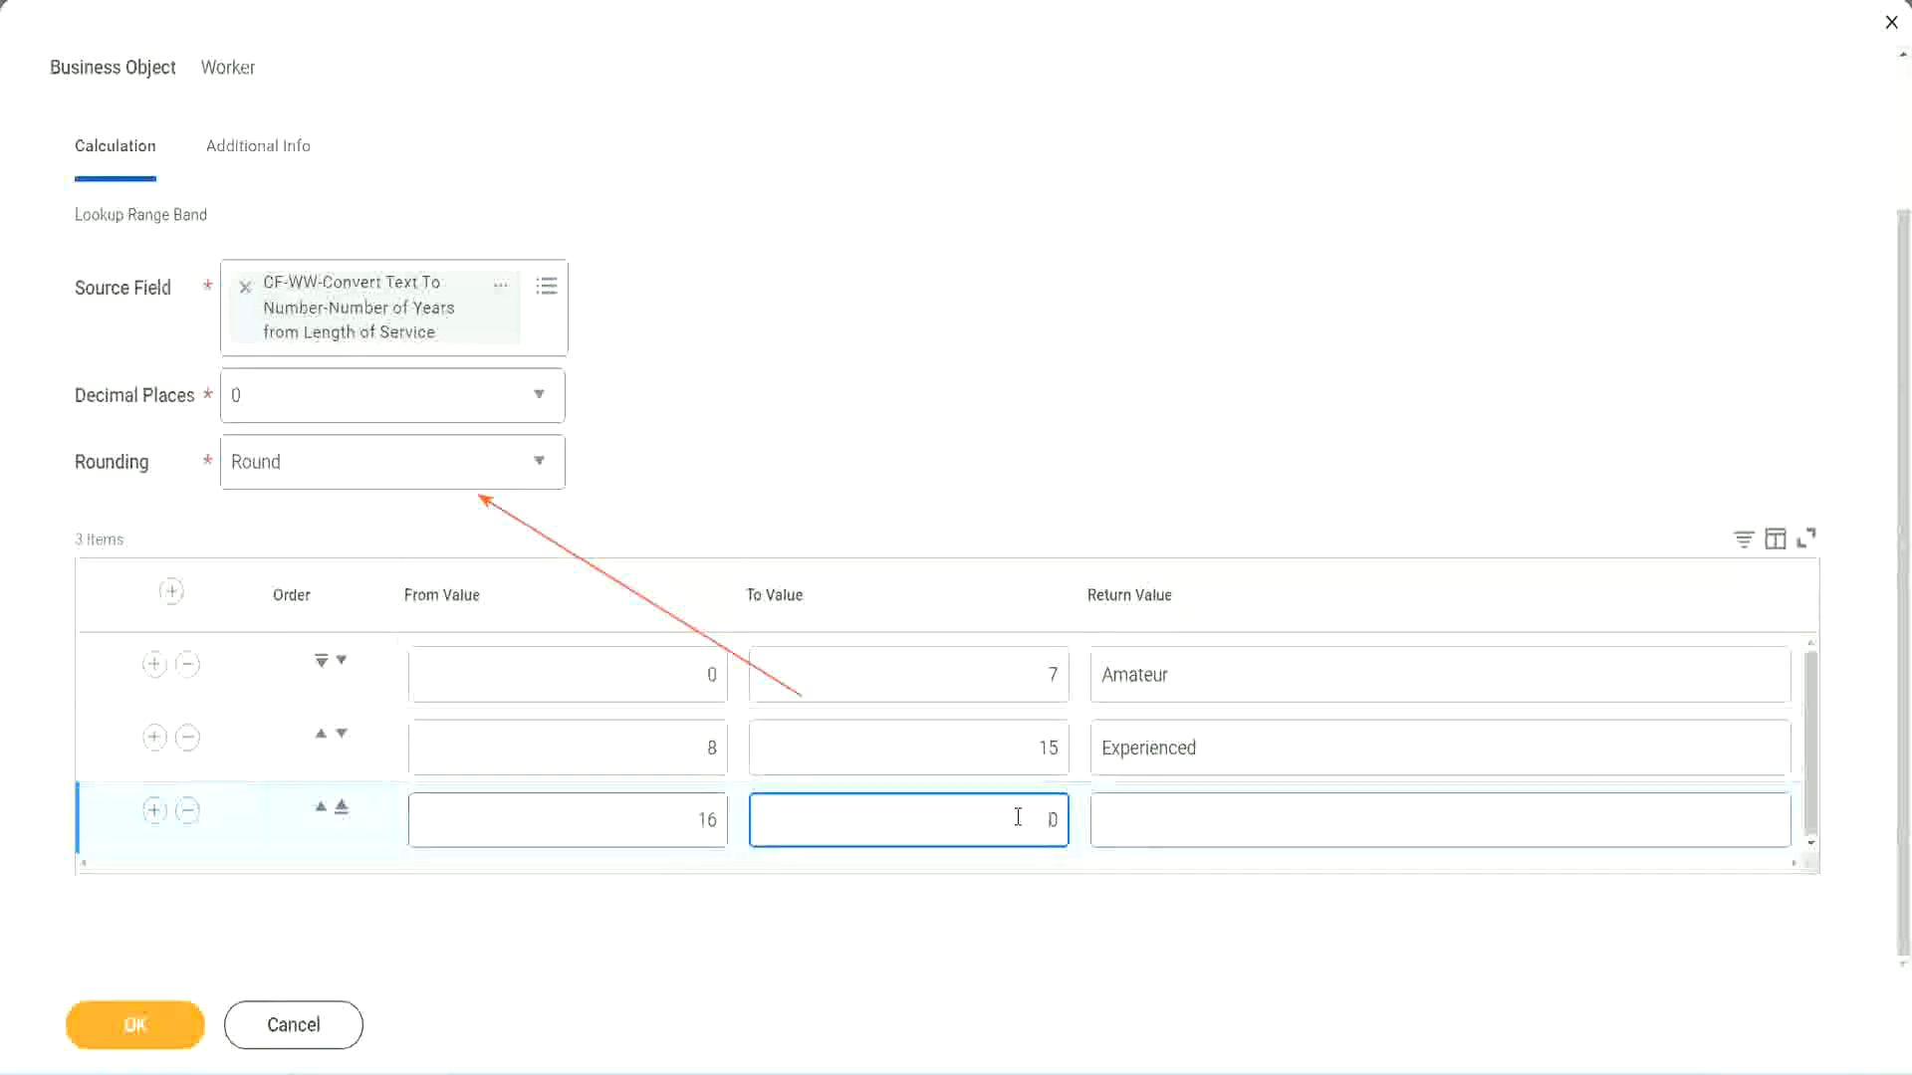
type("3")
key("Tab")
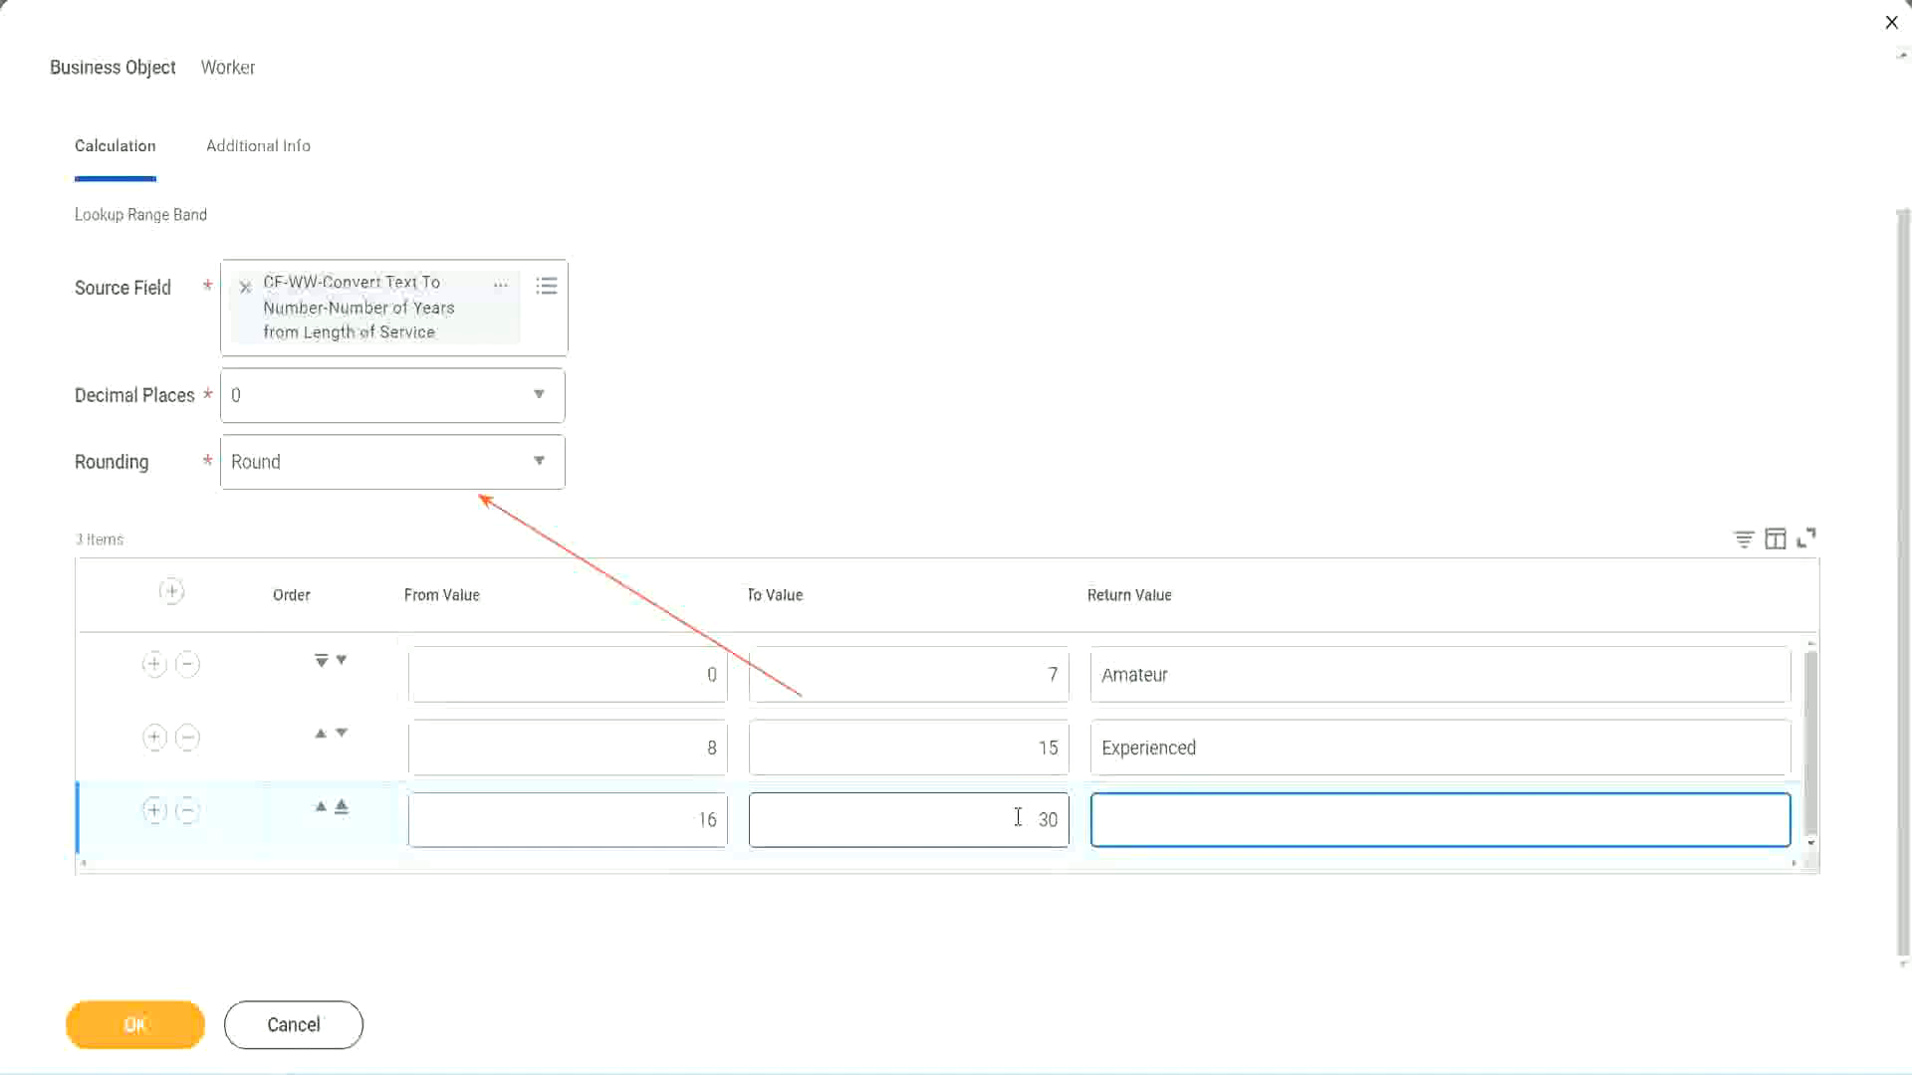
type("L")
key("BackSpace")
type("Senior")
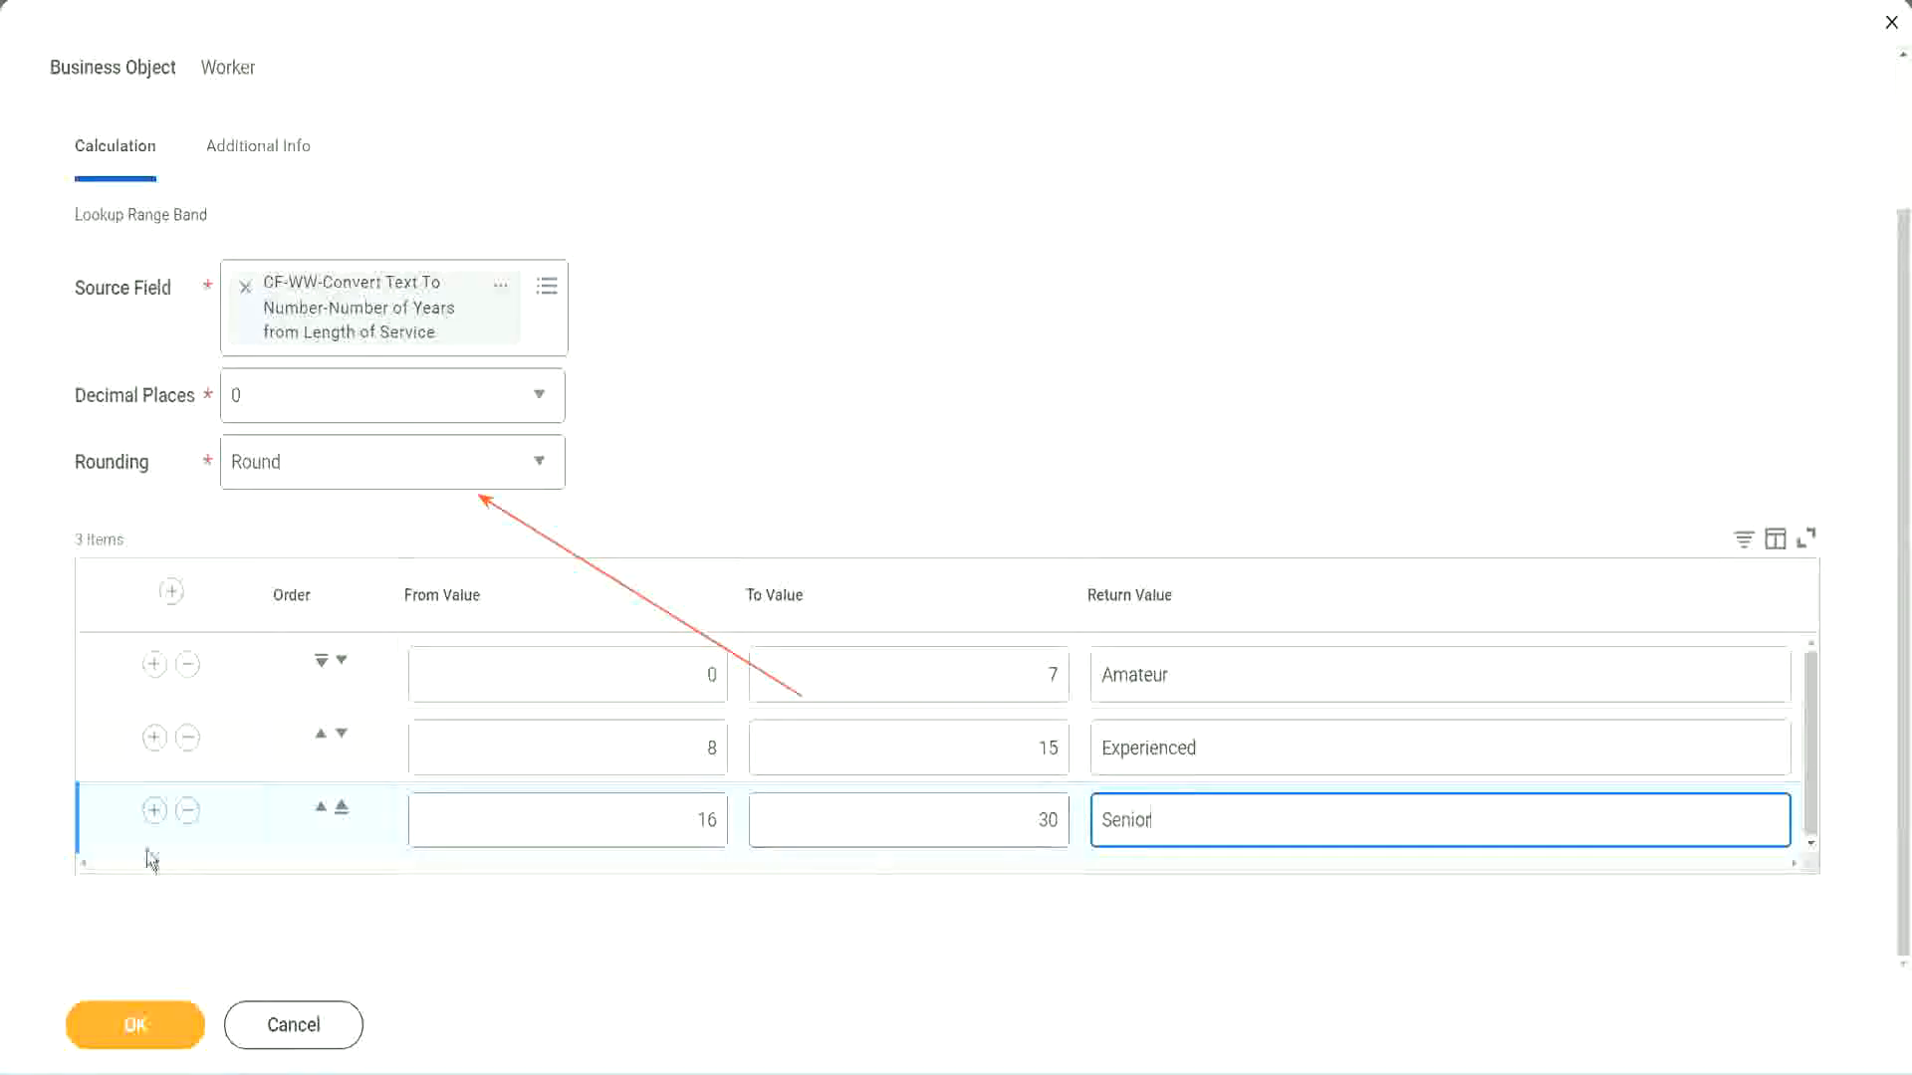
Add a fourth range band with From Value 31, To Value 1000 and Return Value "Legend"
left_click(153, 811)
scroll(361, 753, "down", 1)
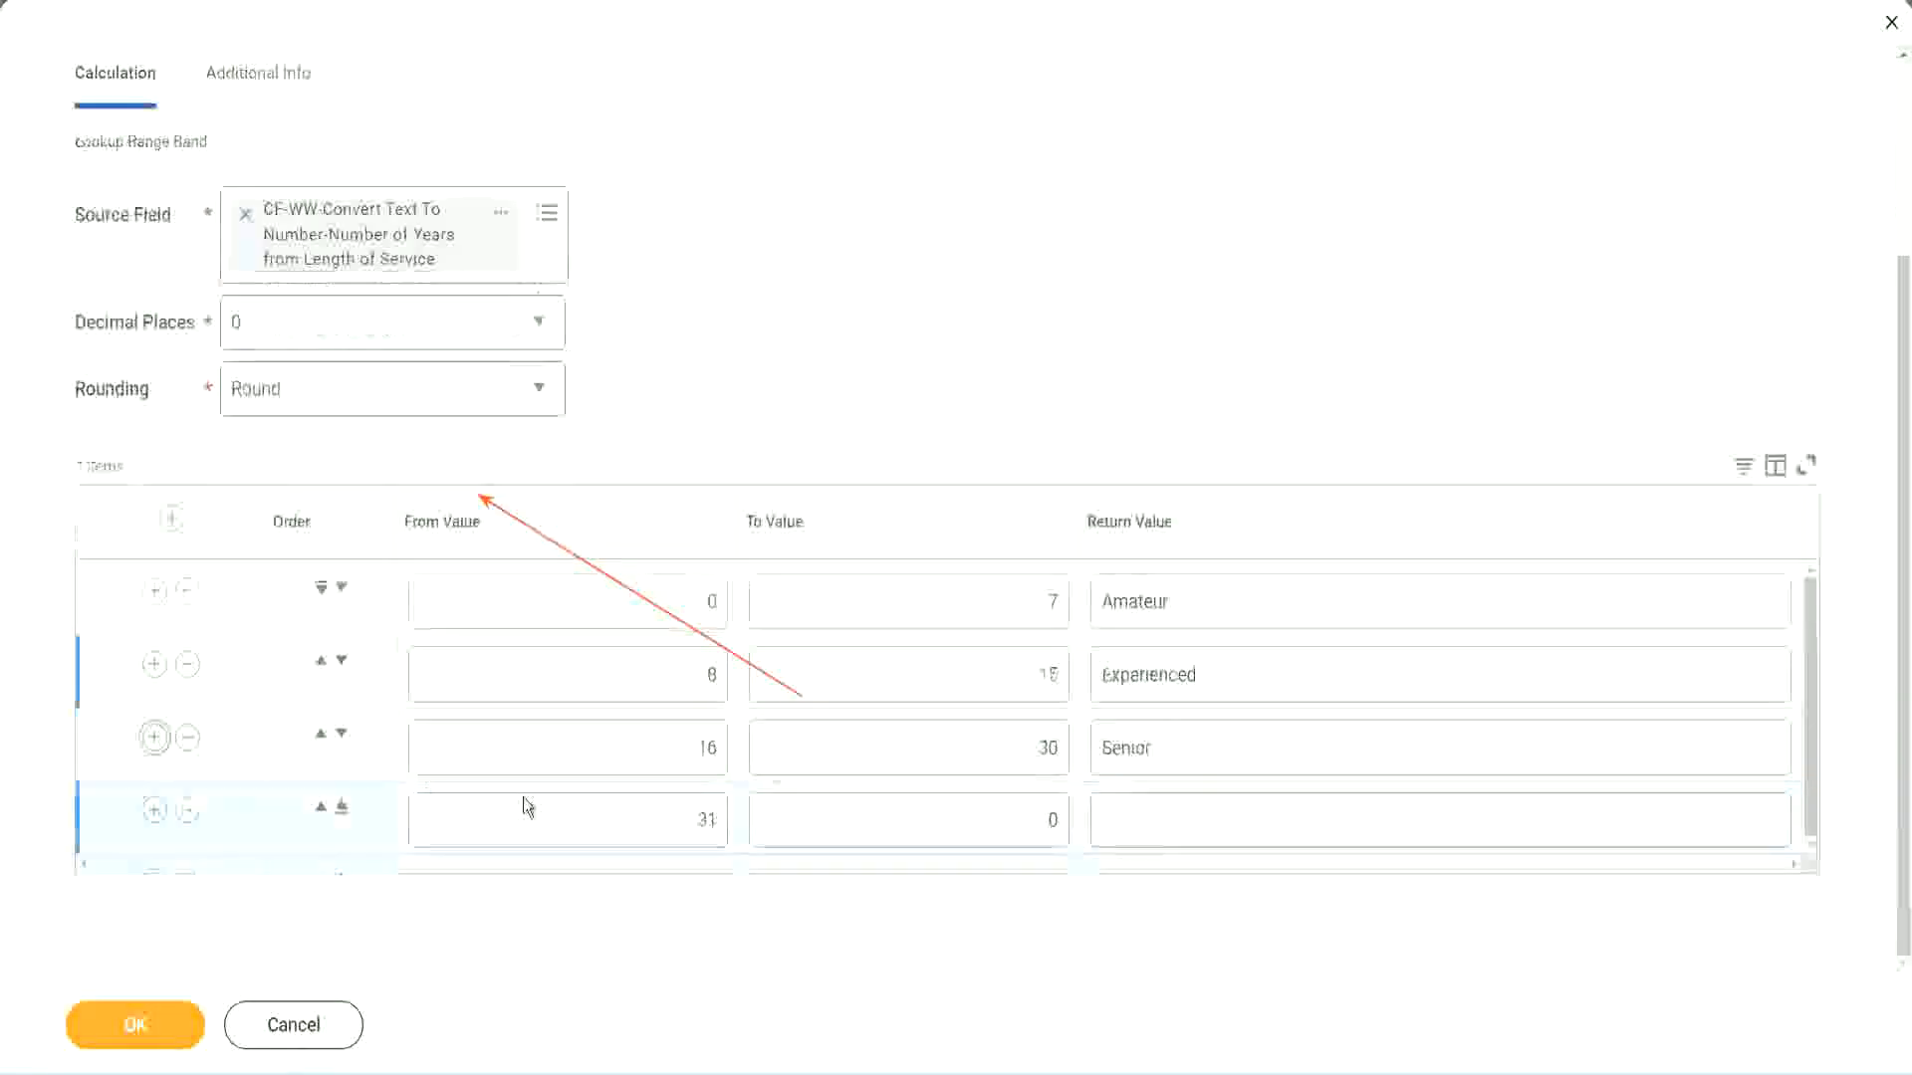
left_click_drag(632, 810, 730, 815)
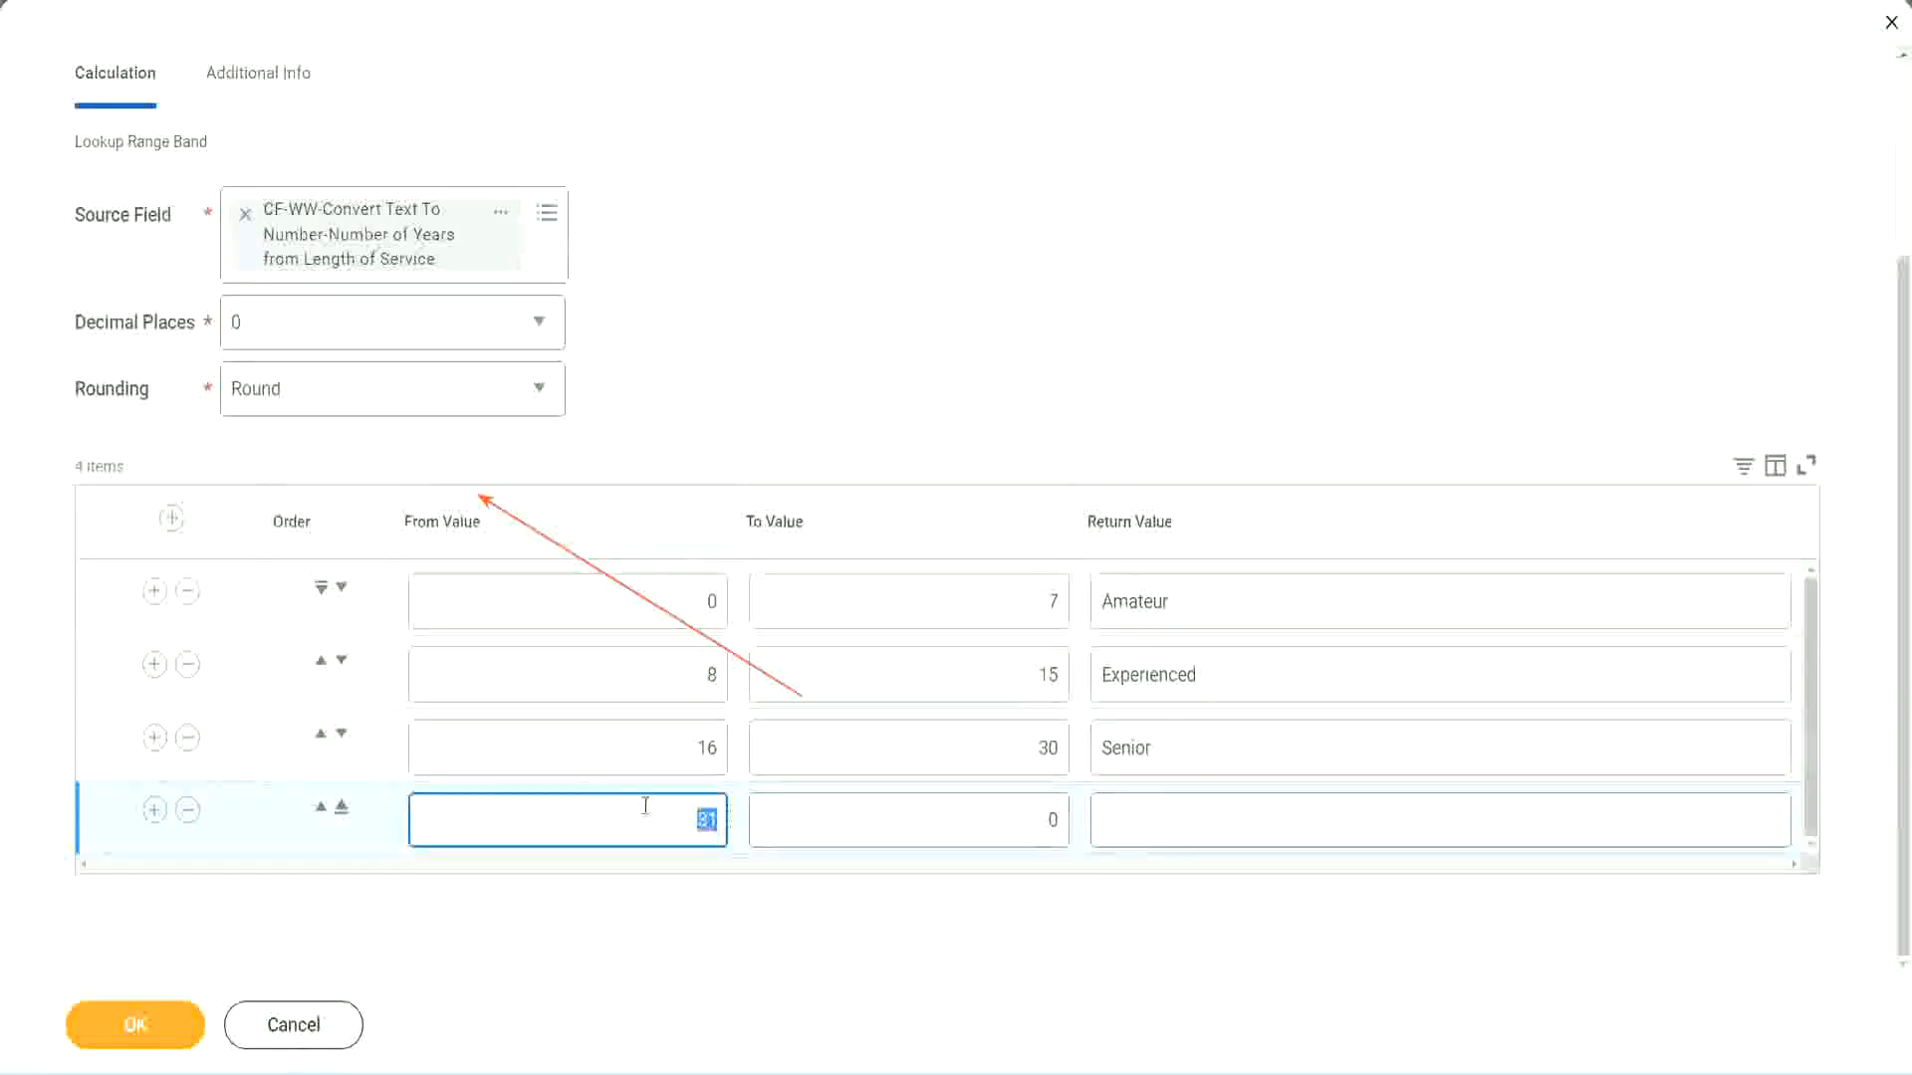
left_click(1030, 819)
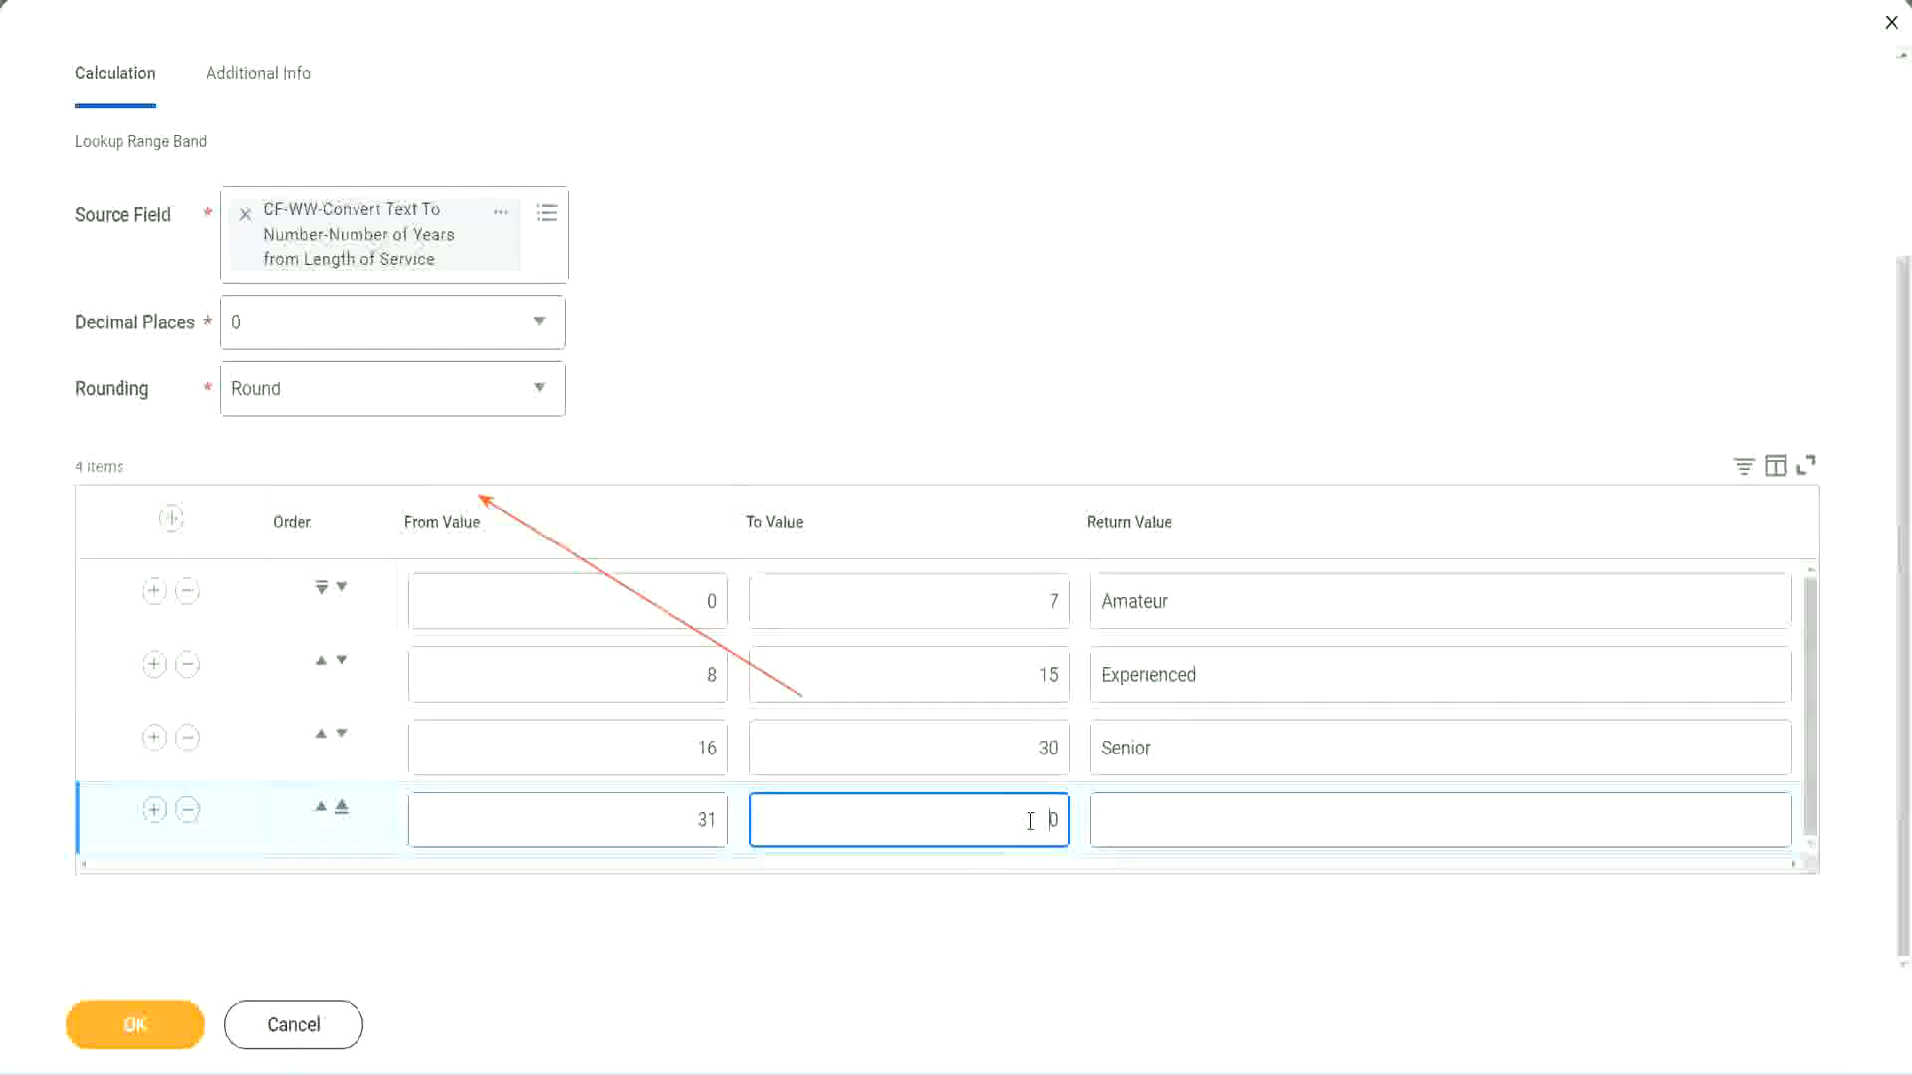
type("1000")
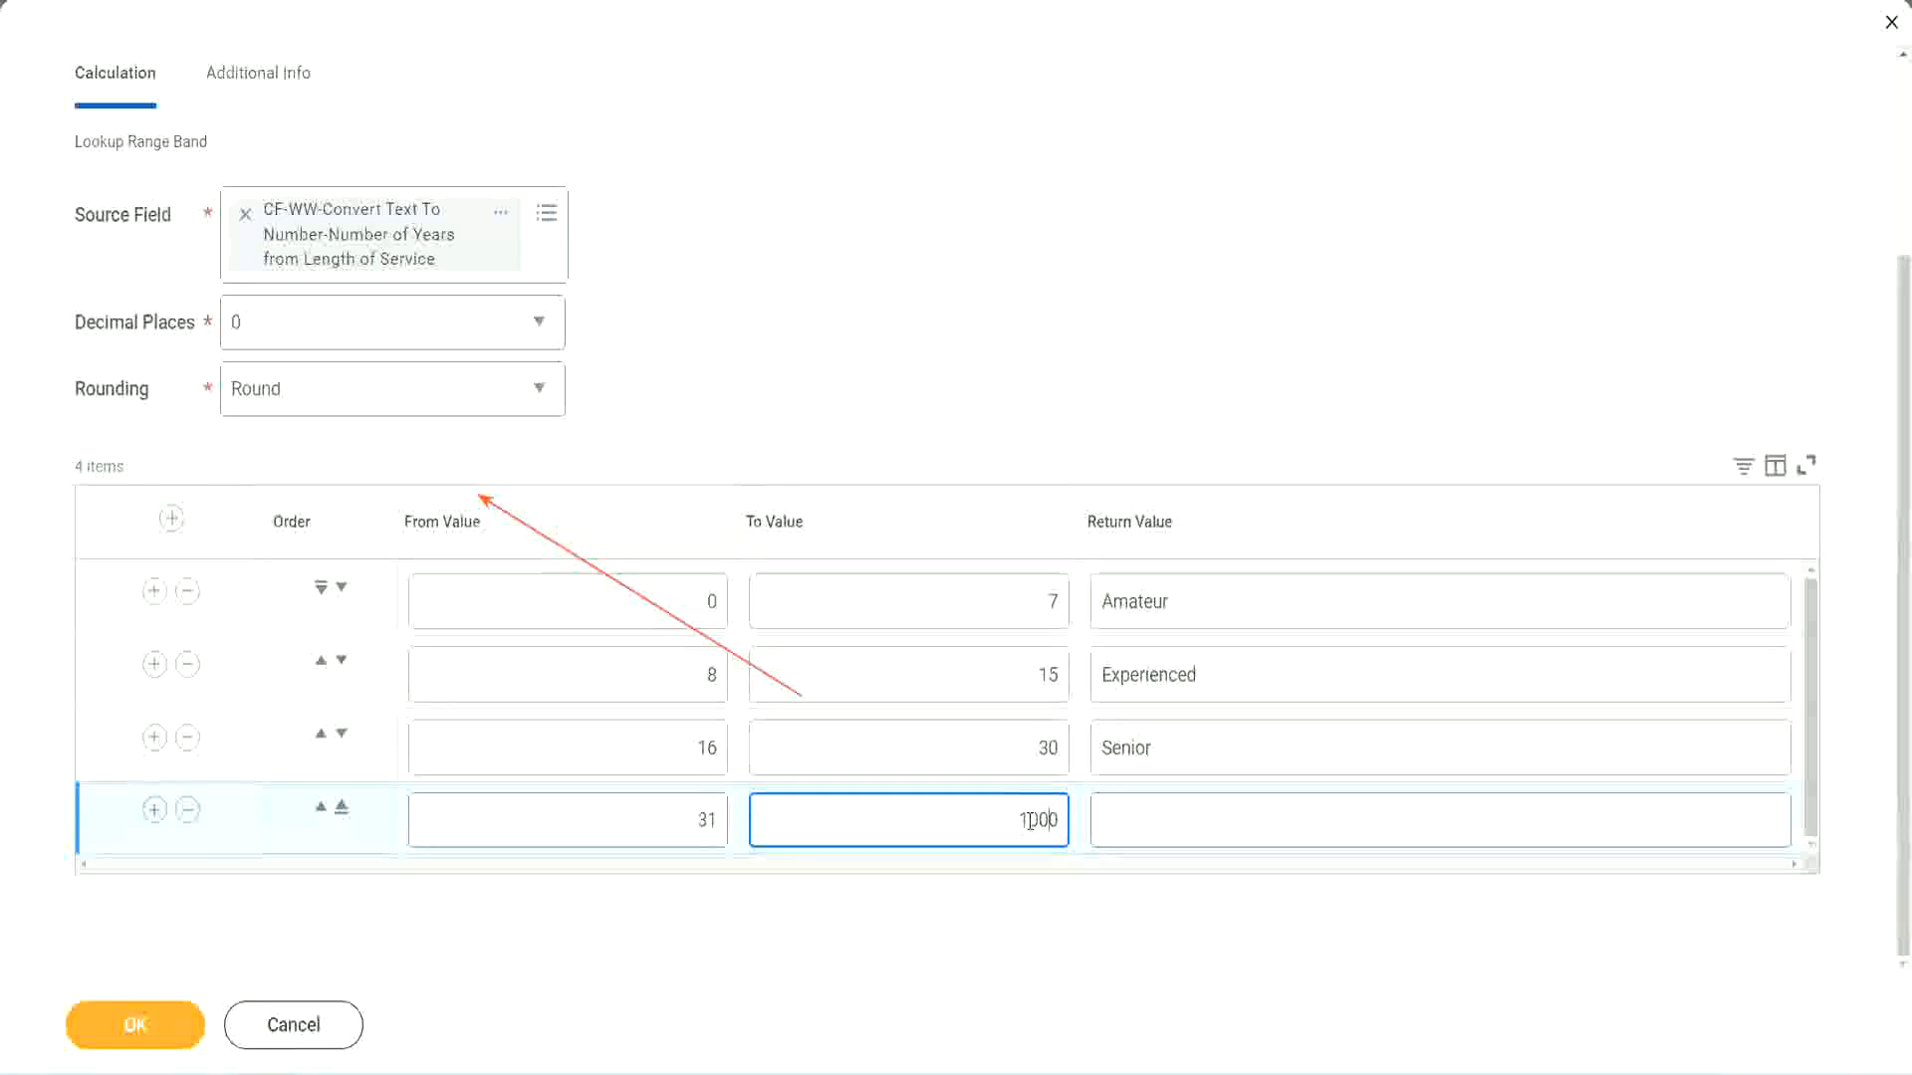
left_click_drag(965, 817, 1100, 812)
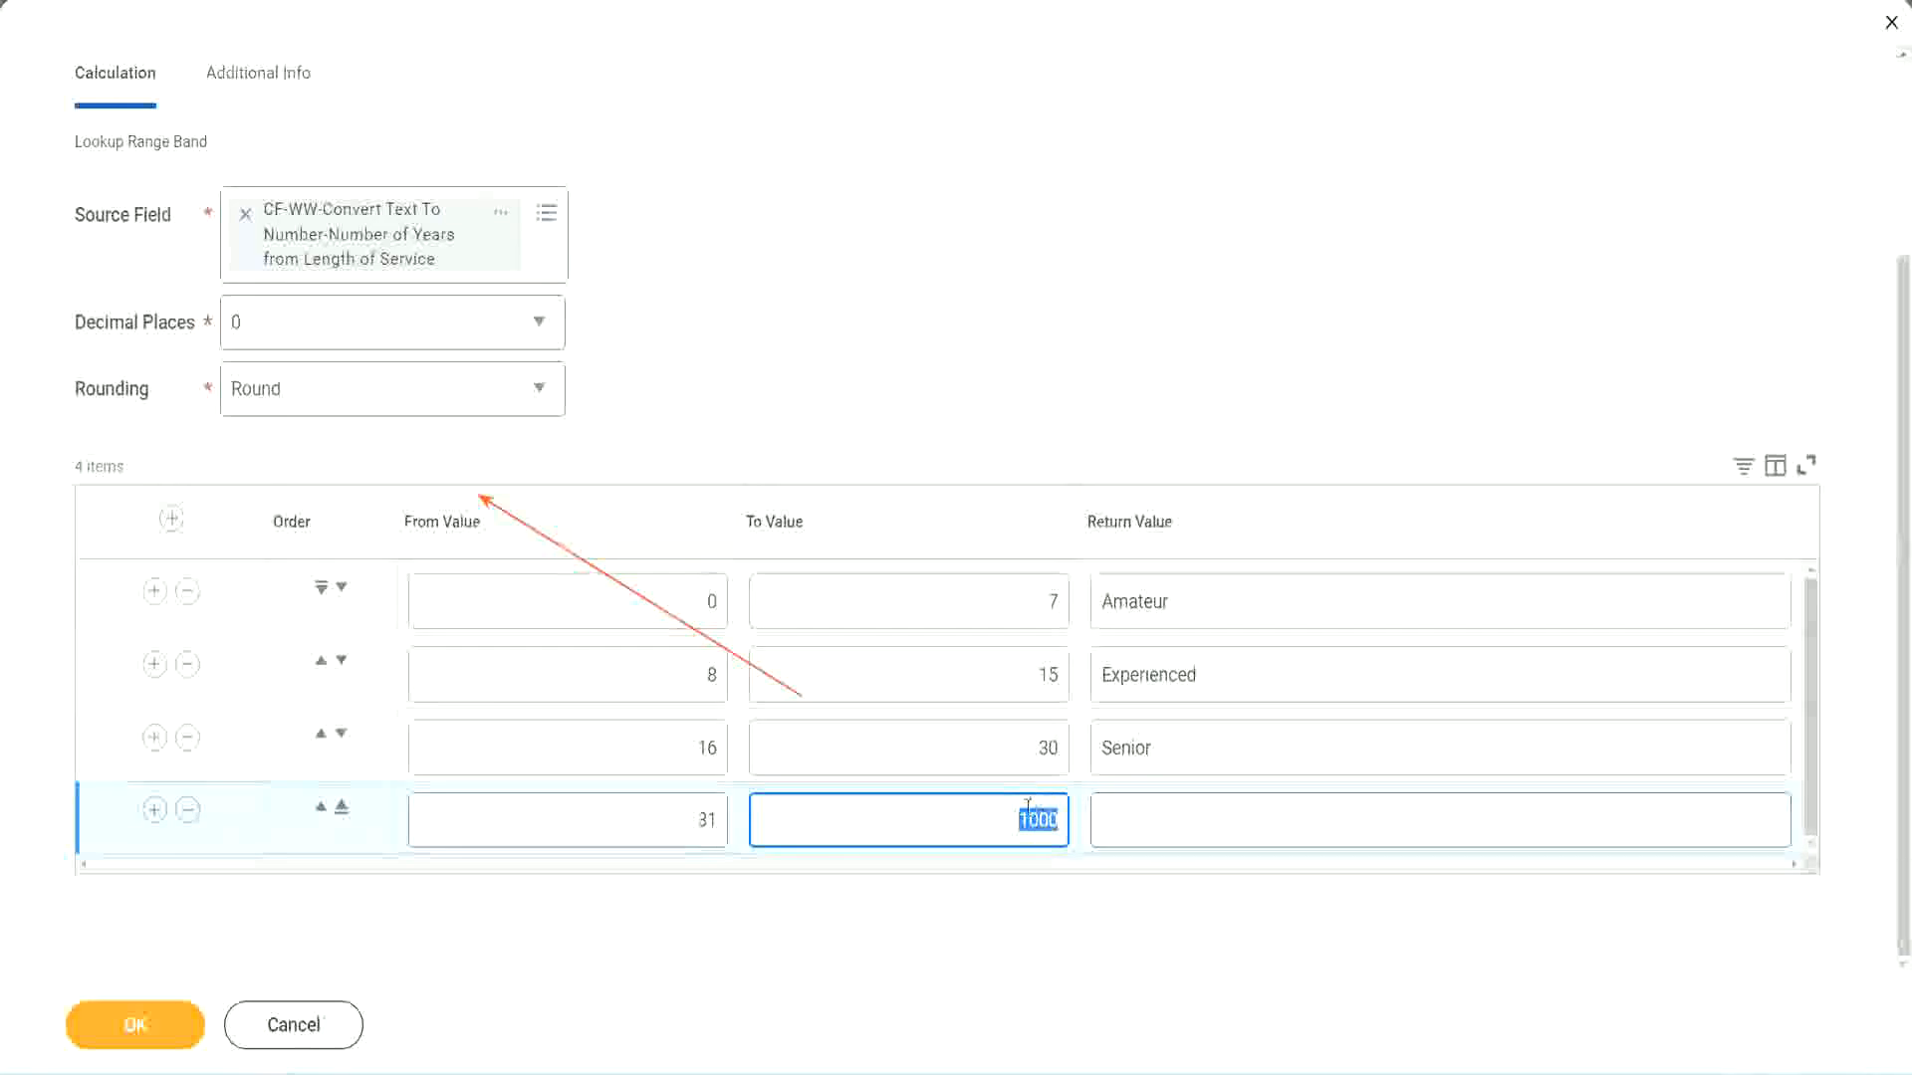
left_click_drag(1002, 814, 1072, 815)
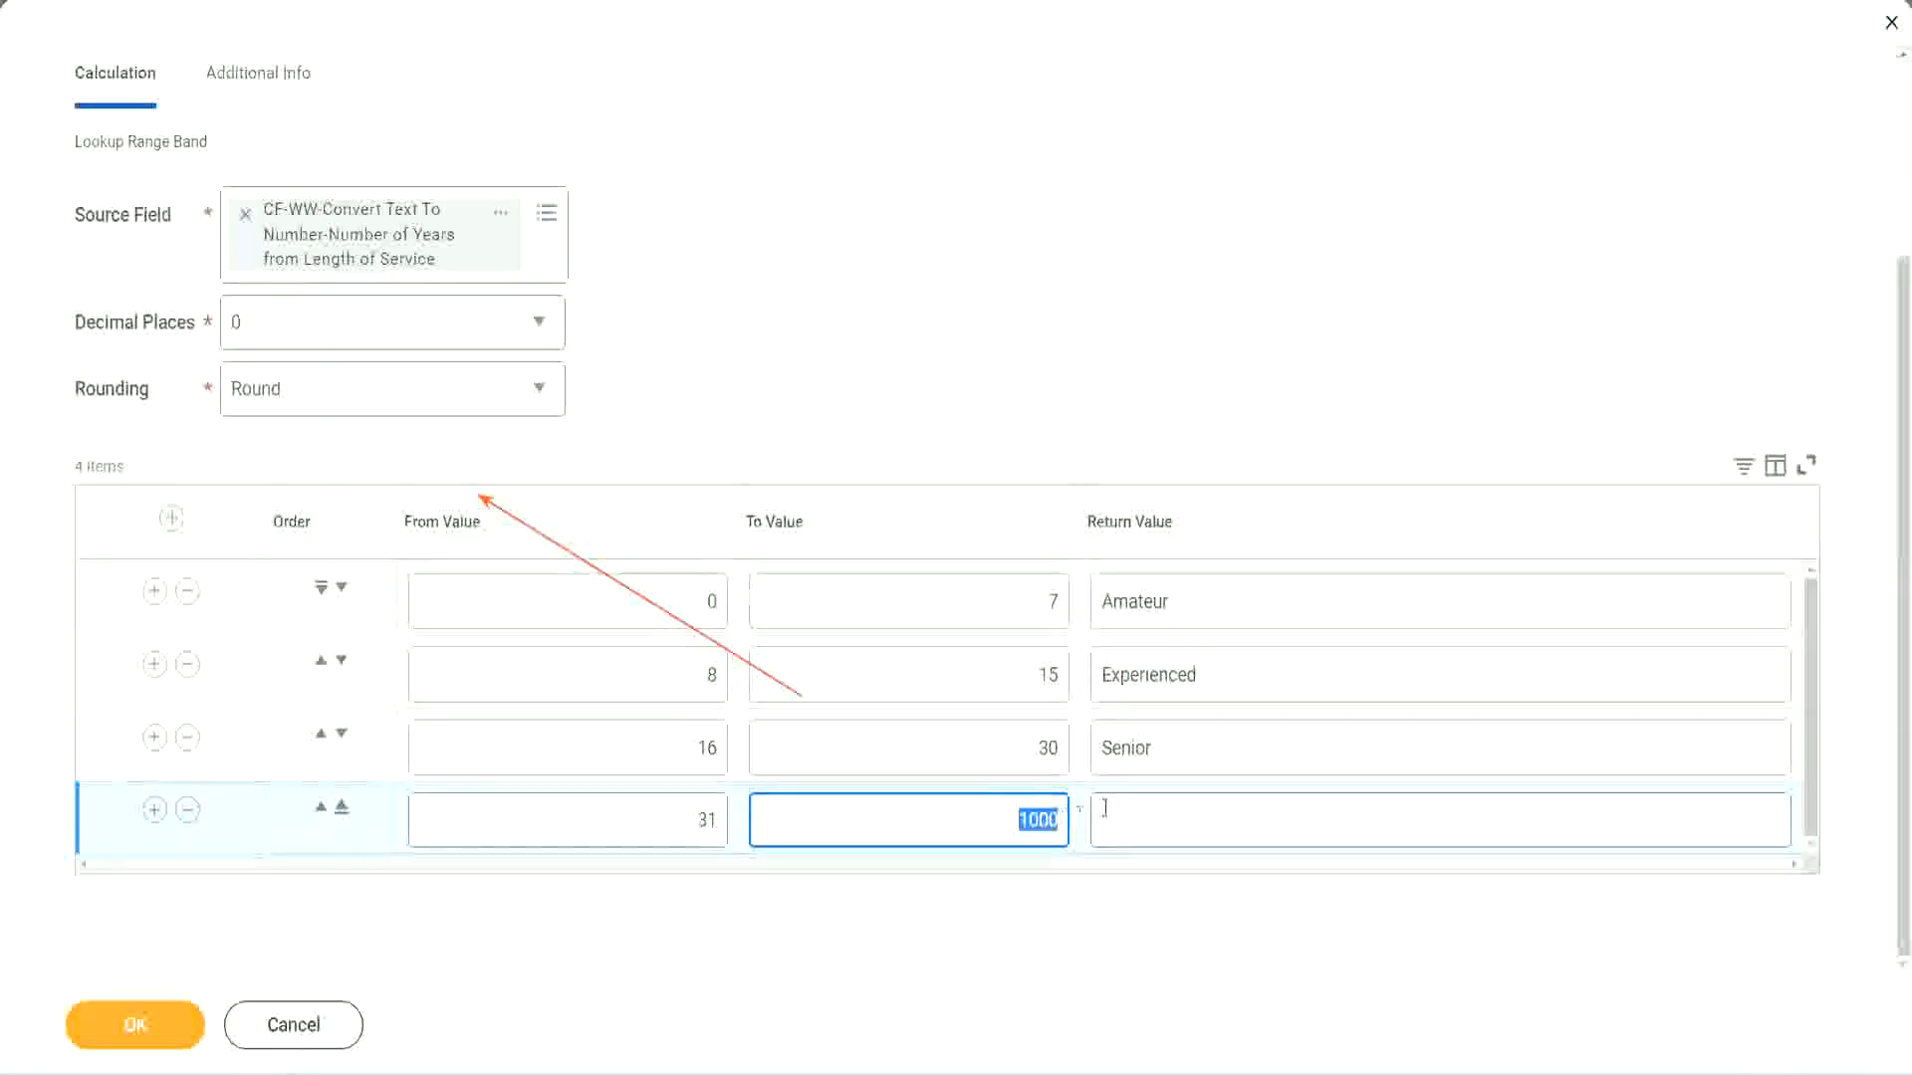
left_click(1193, 819)
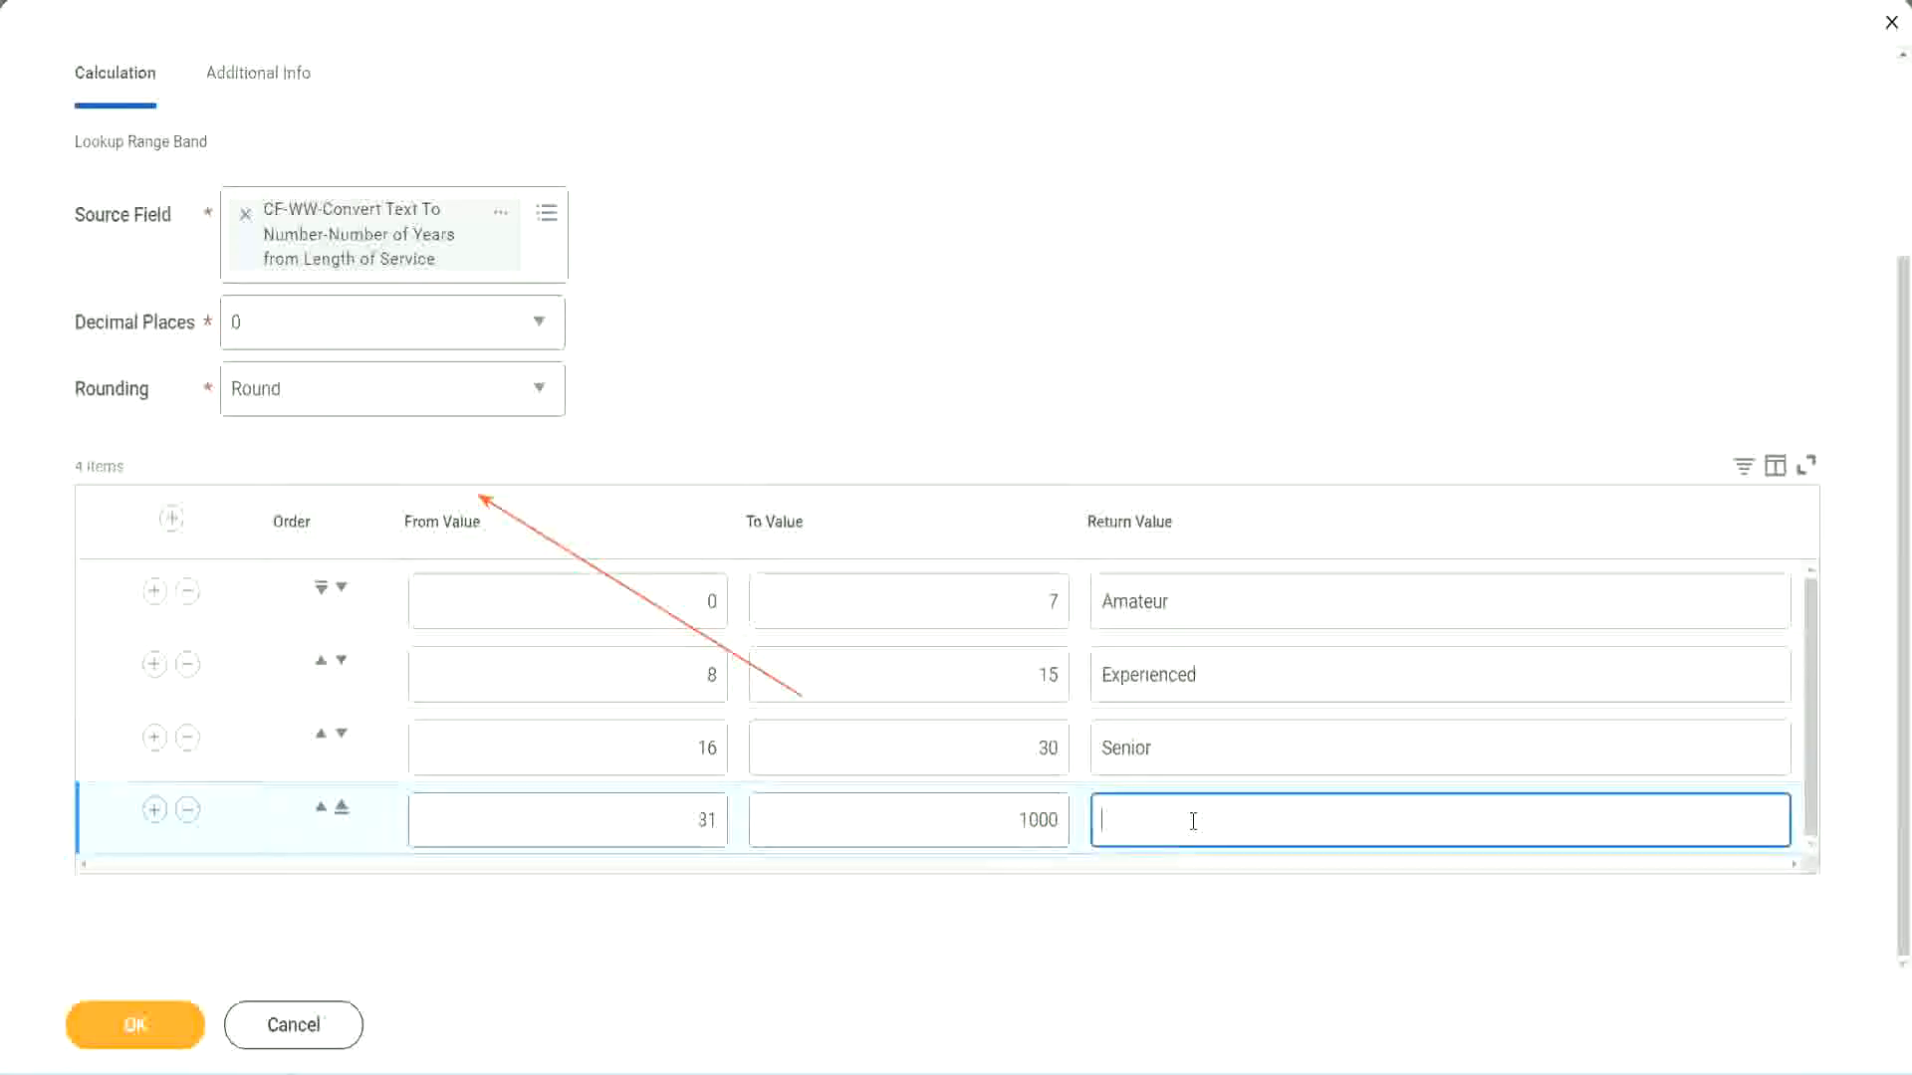
type("Legend")
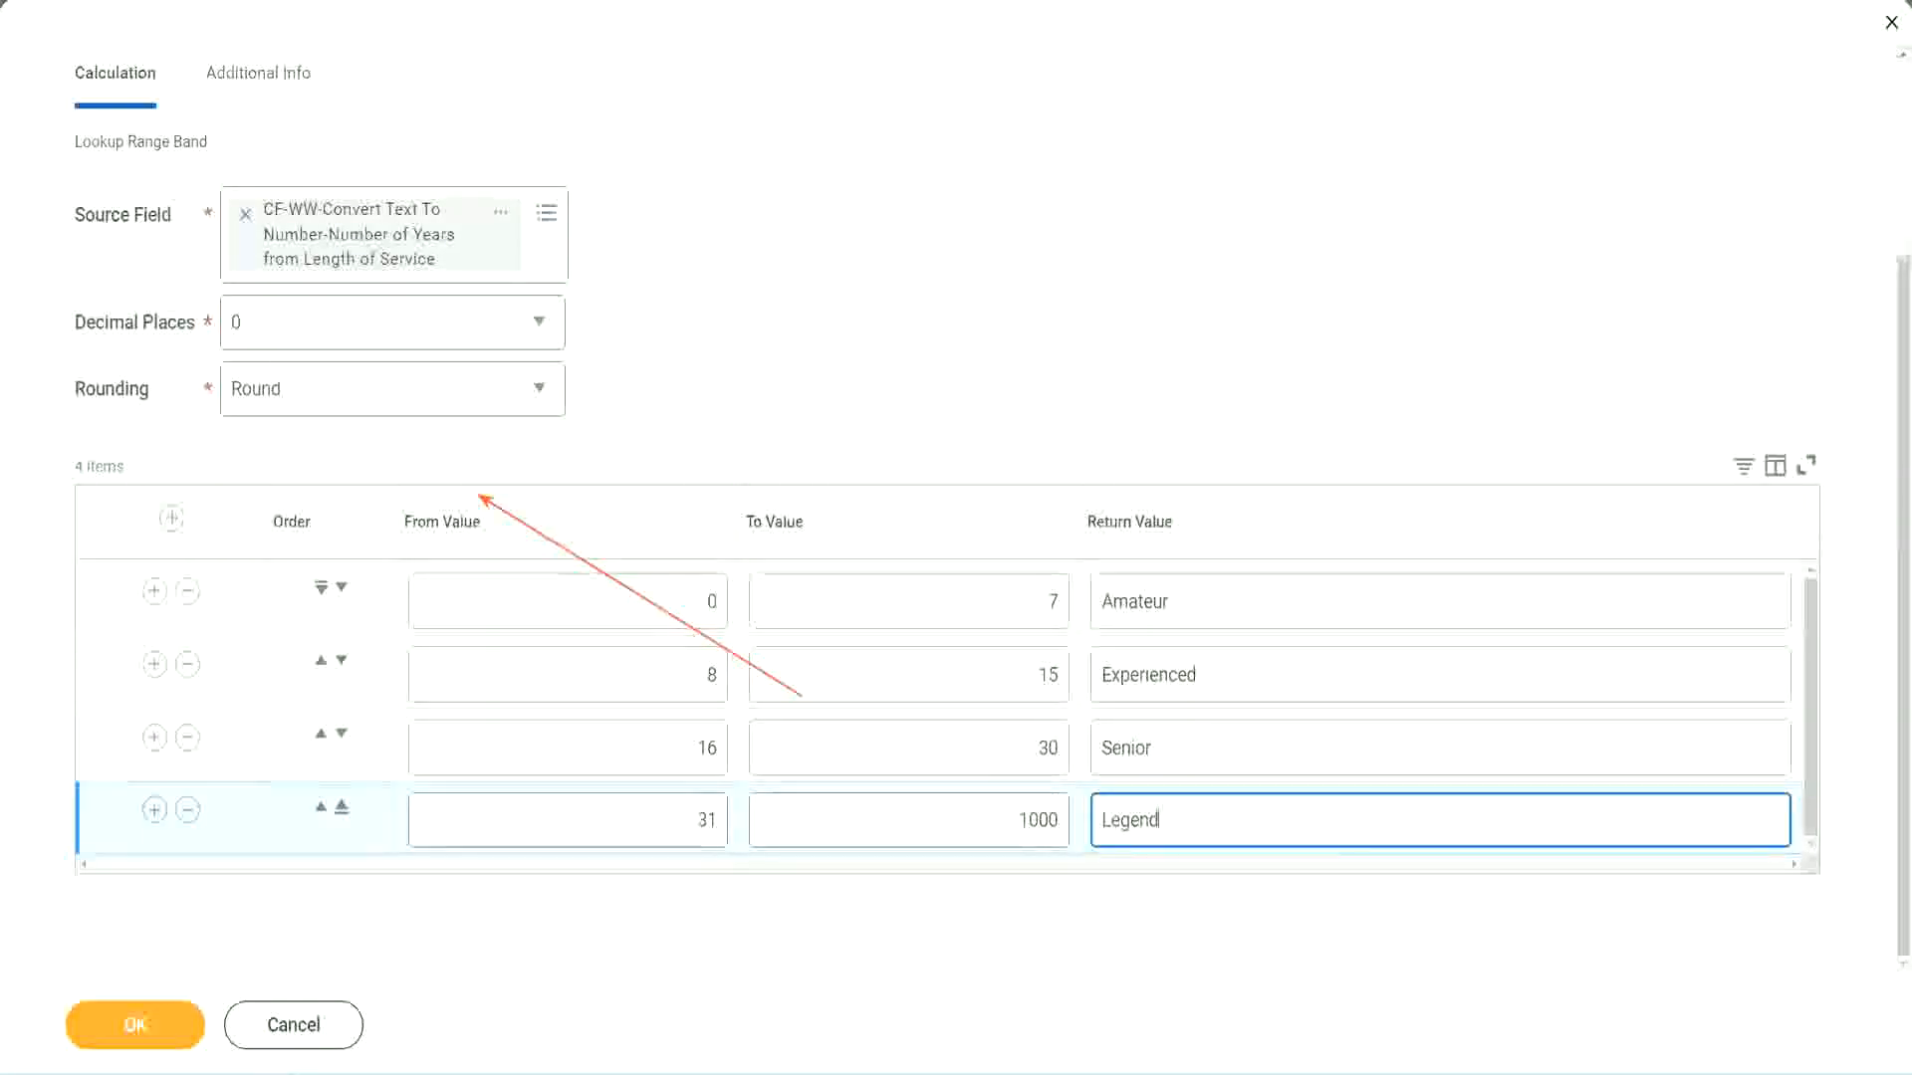
Review the From Values and Return Values of all the range bands
left_click(891, 328)
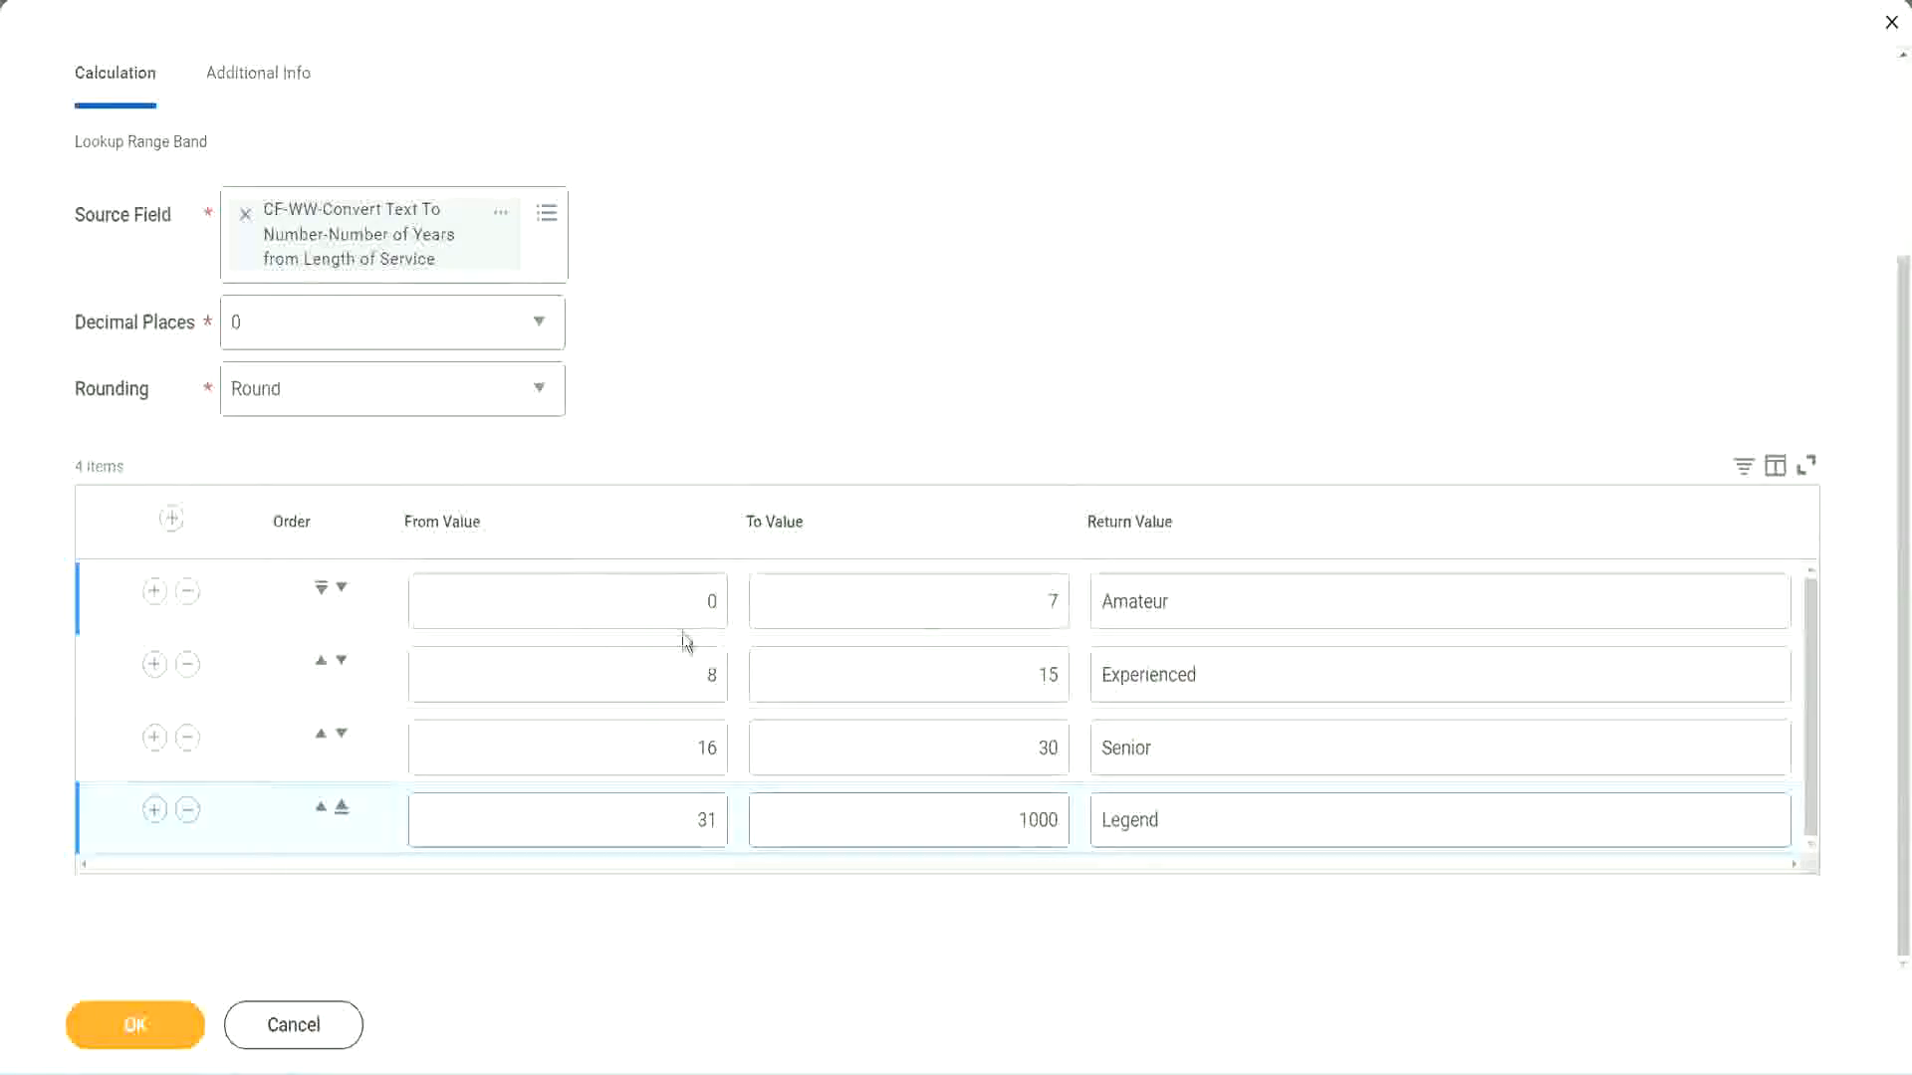
left_click(1240, 599)
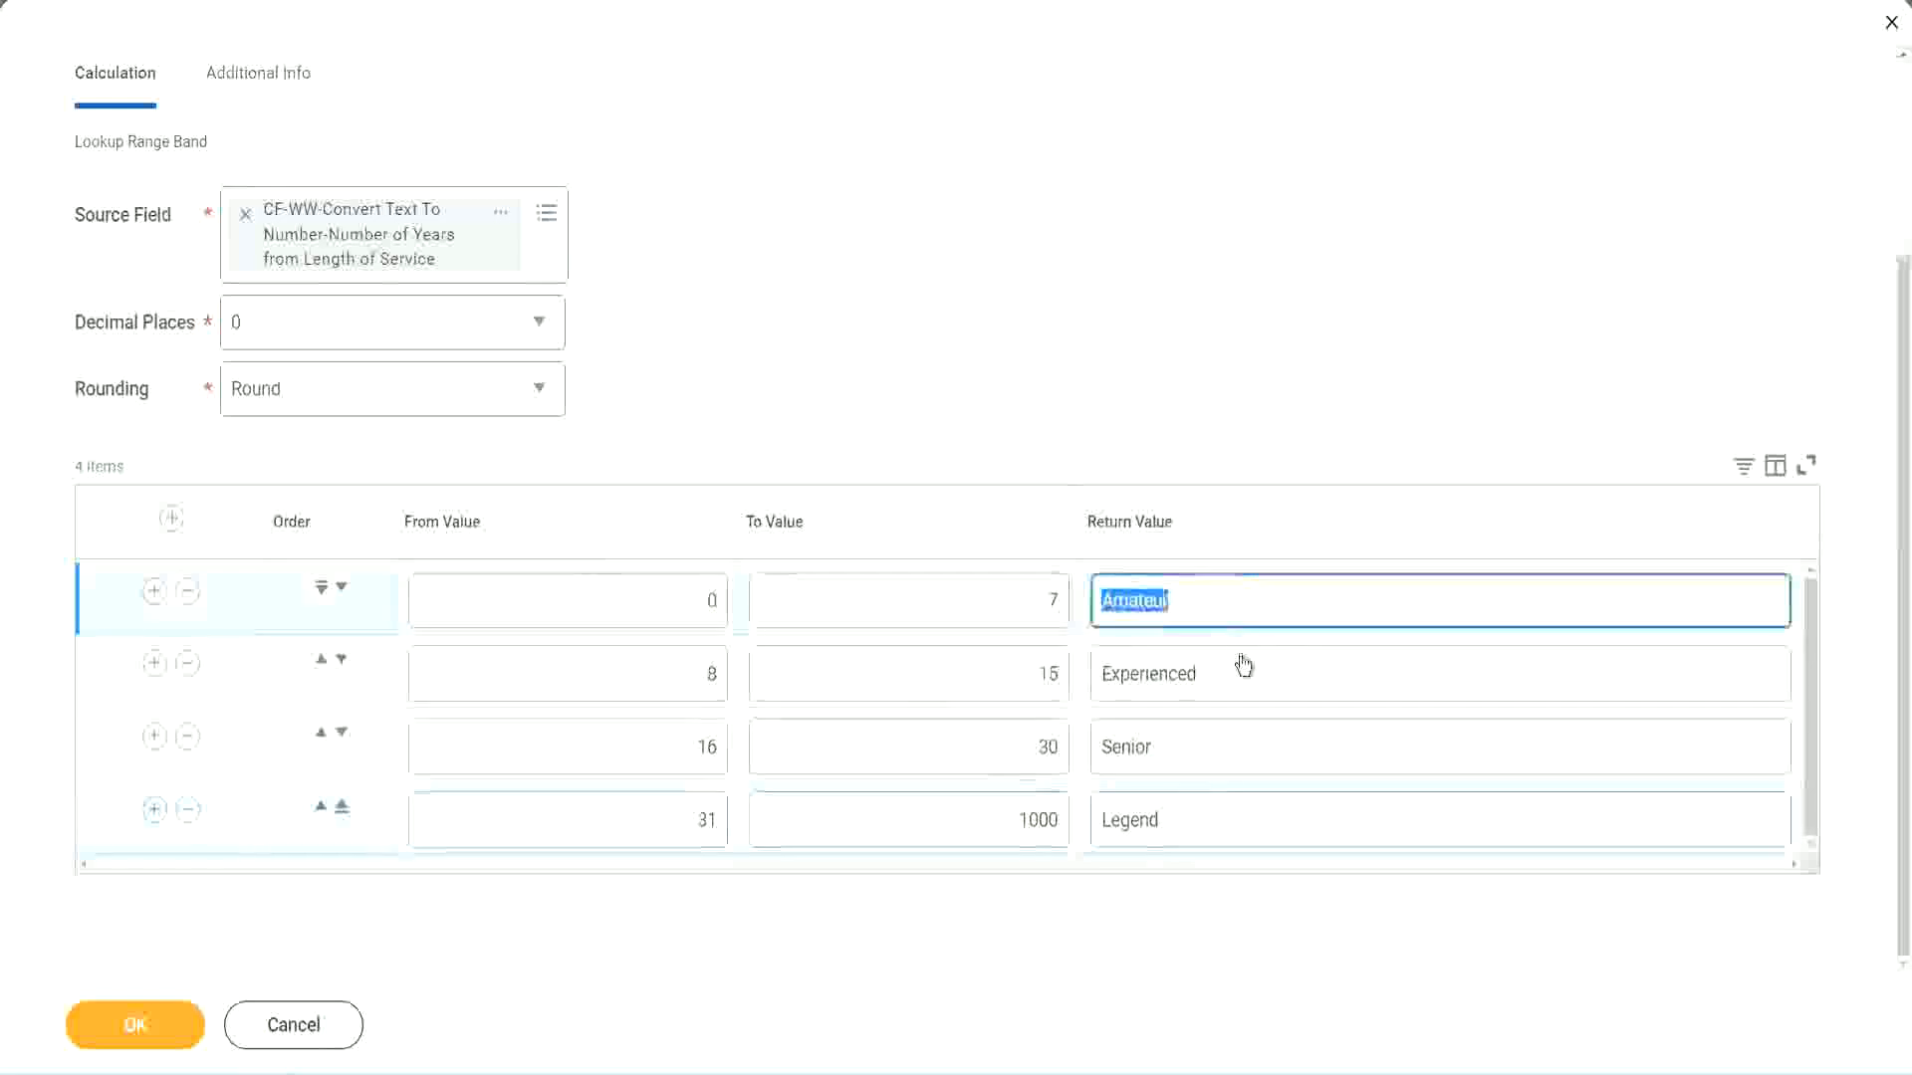
left_click(1227, 685)
left_click(1208, 759)
left_click(1205, 821)
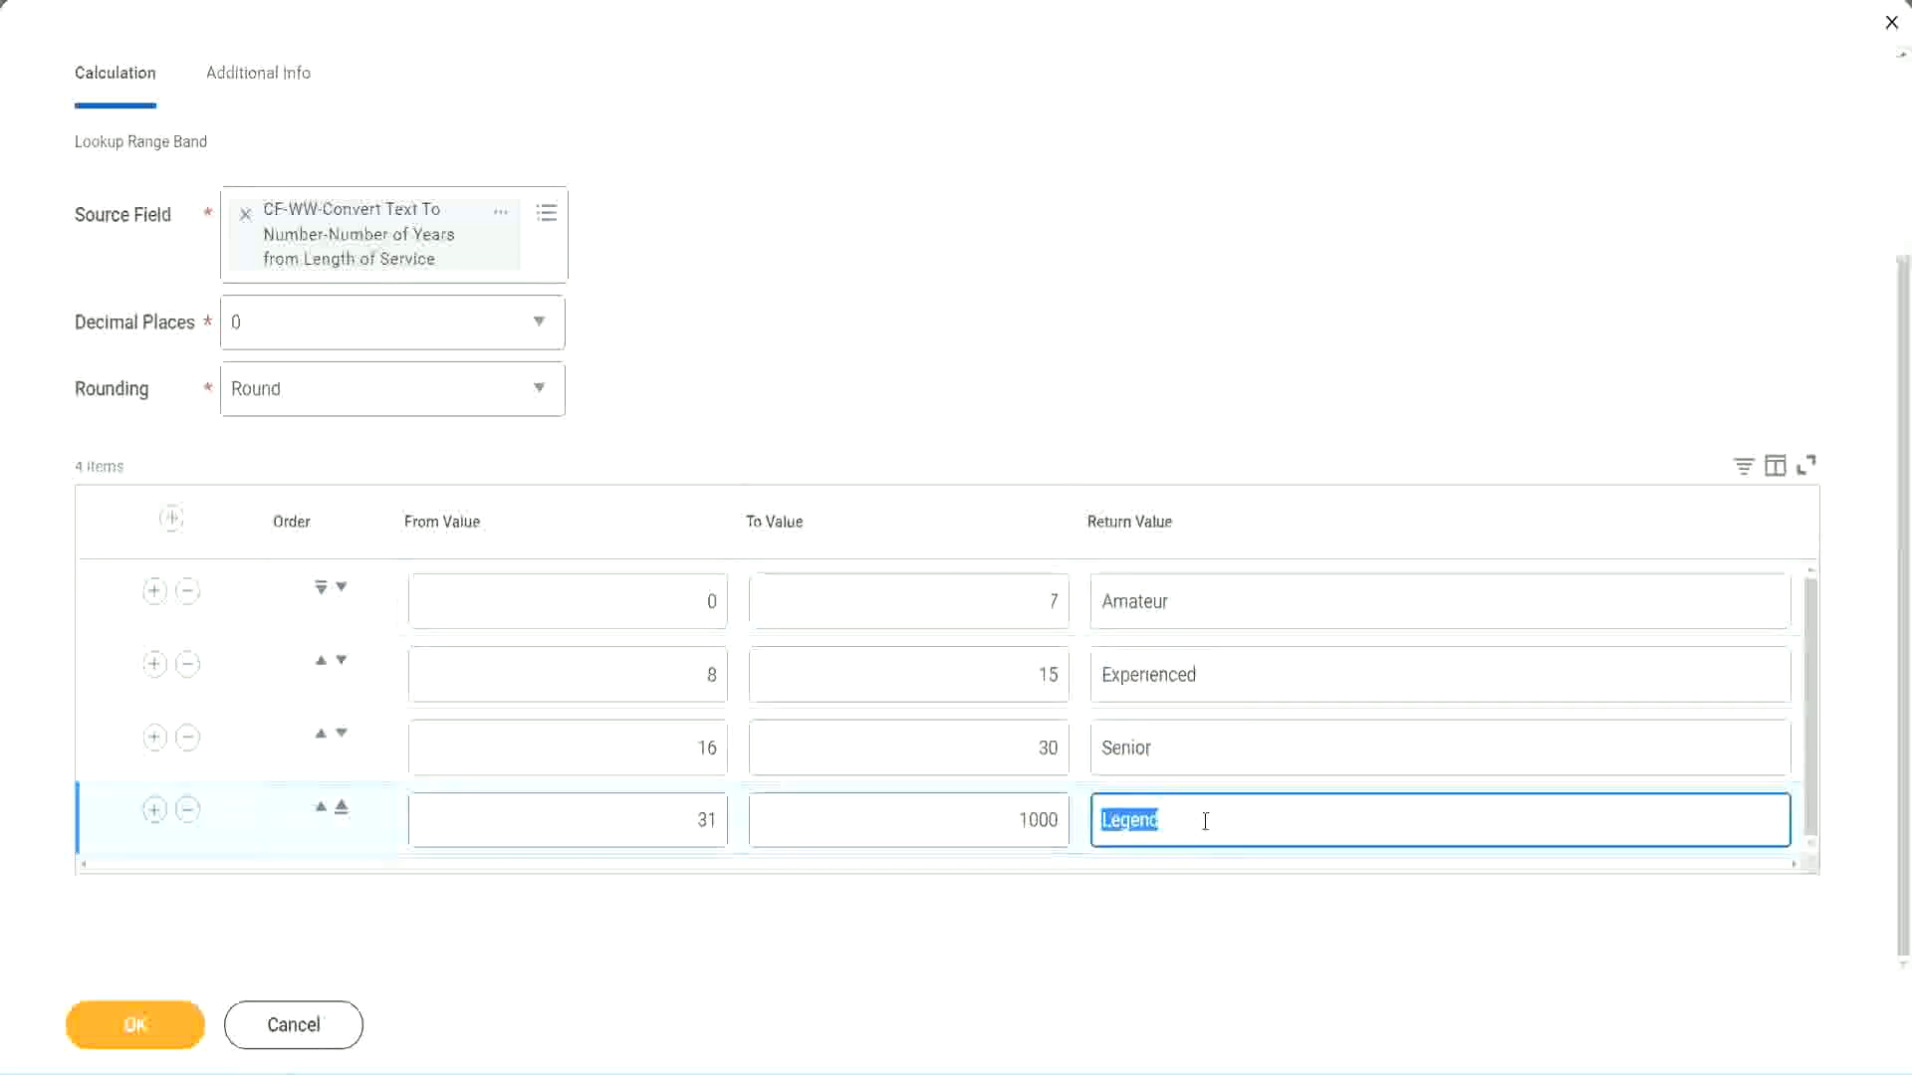
left_click(610, 602)
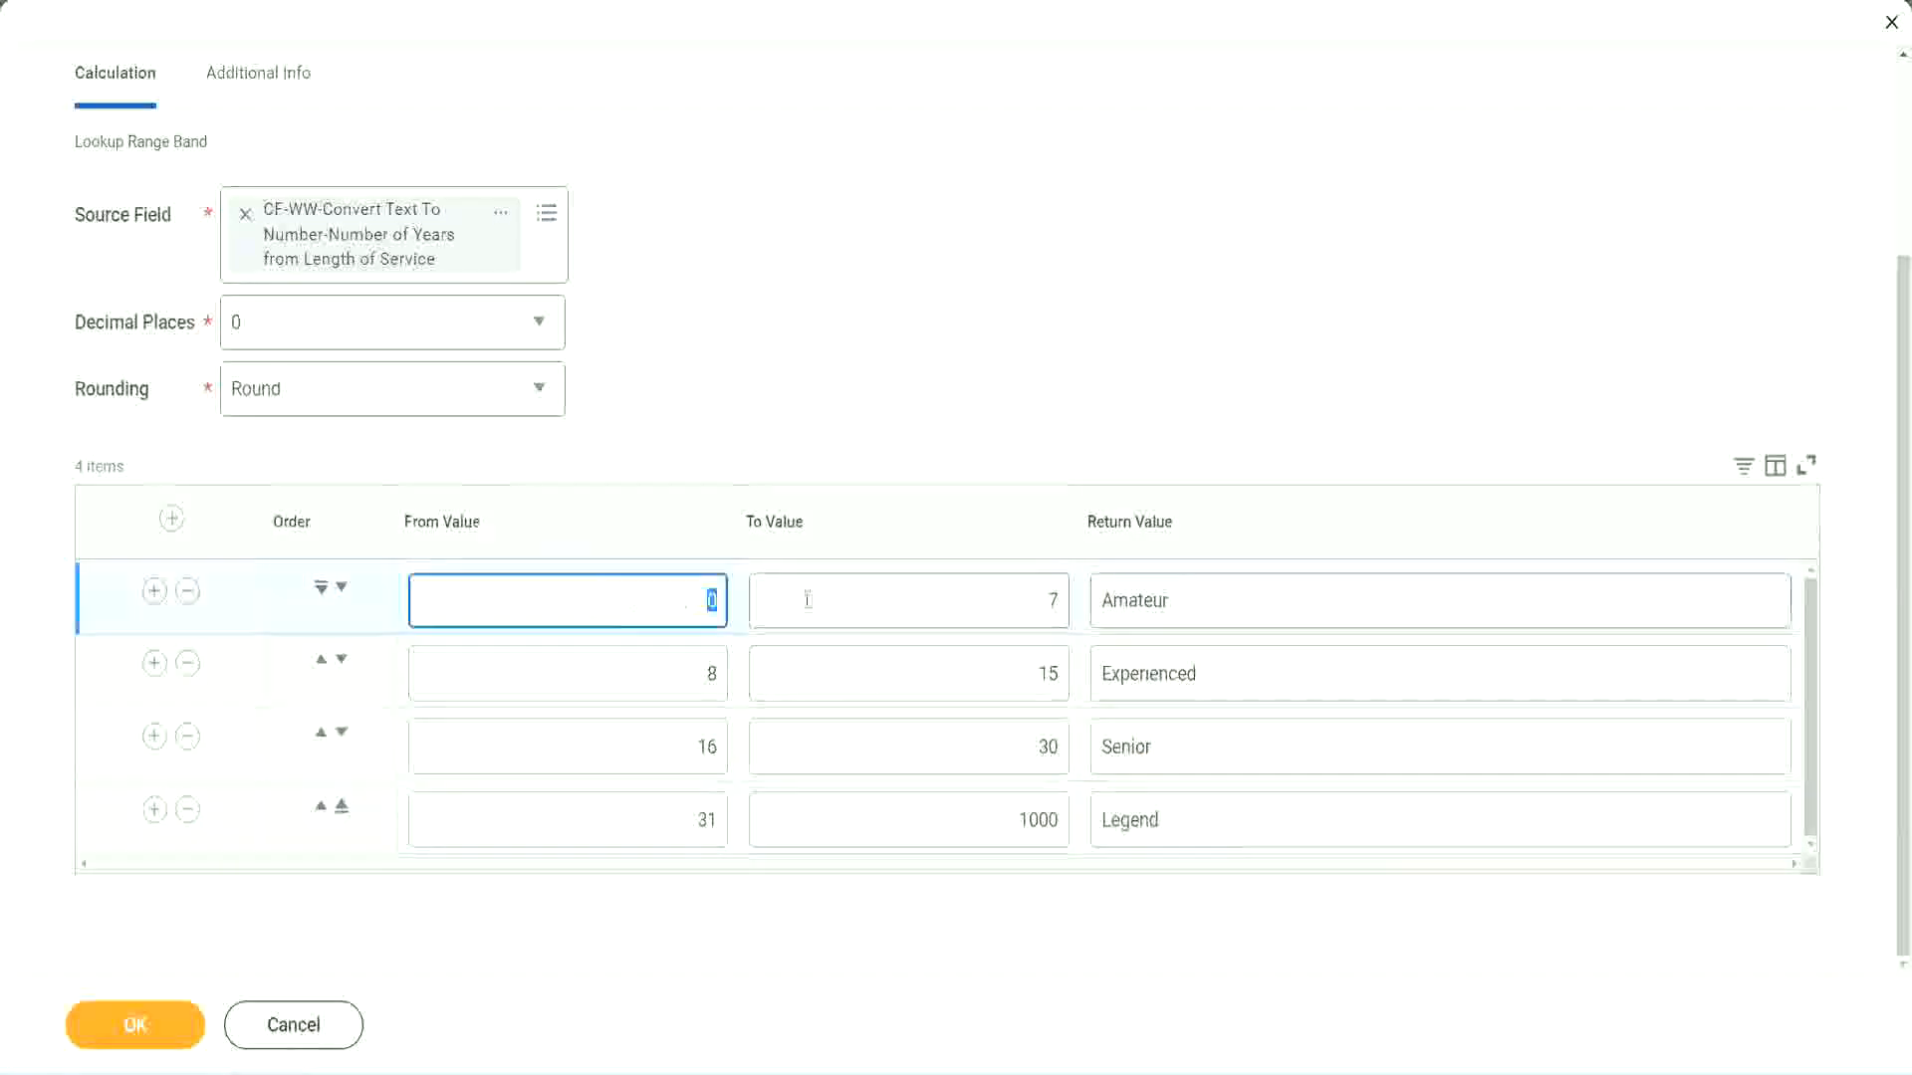
left_click(1208, 749)
left_click(1201, 812)
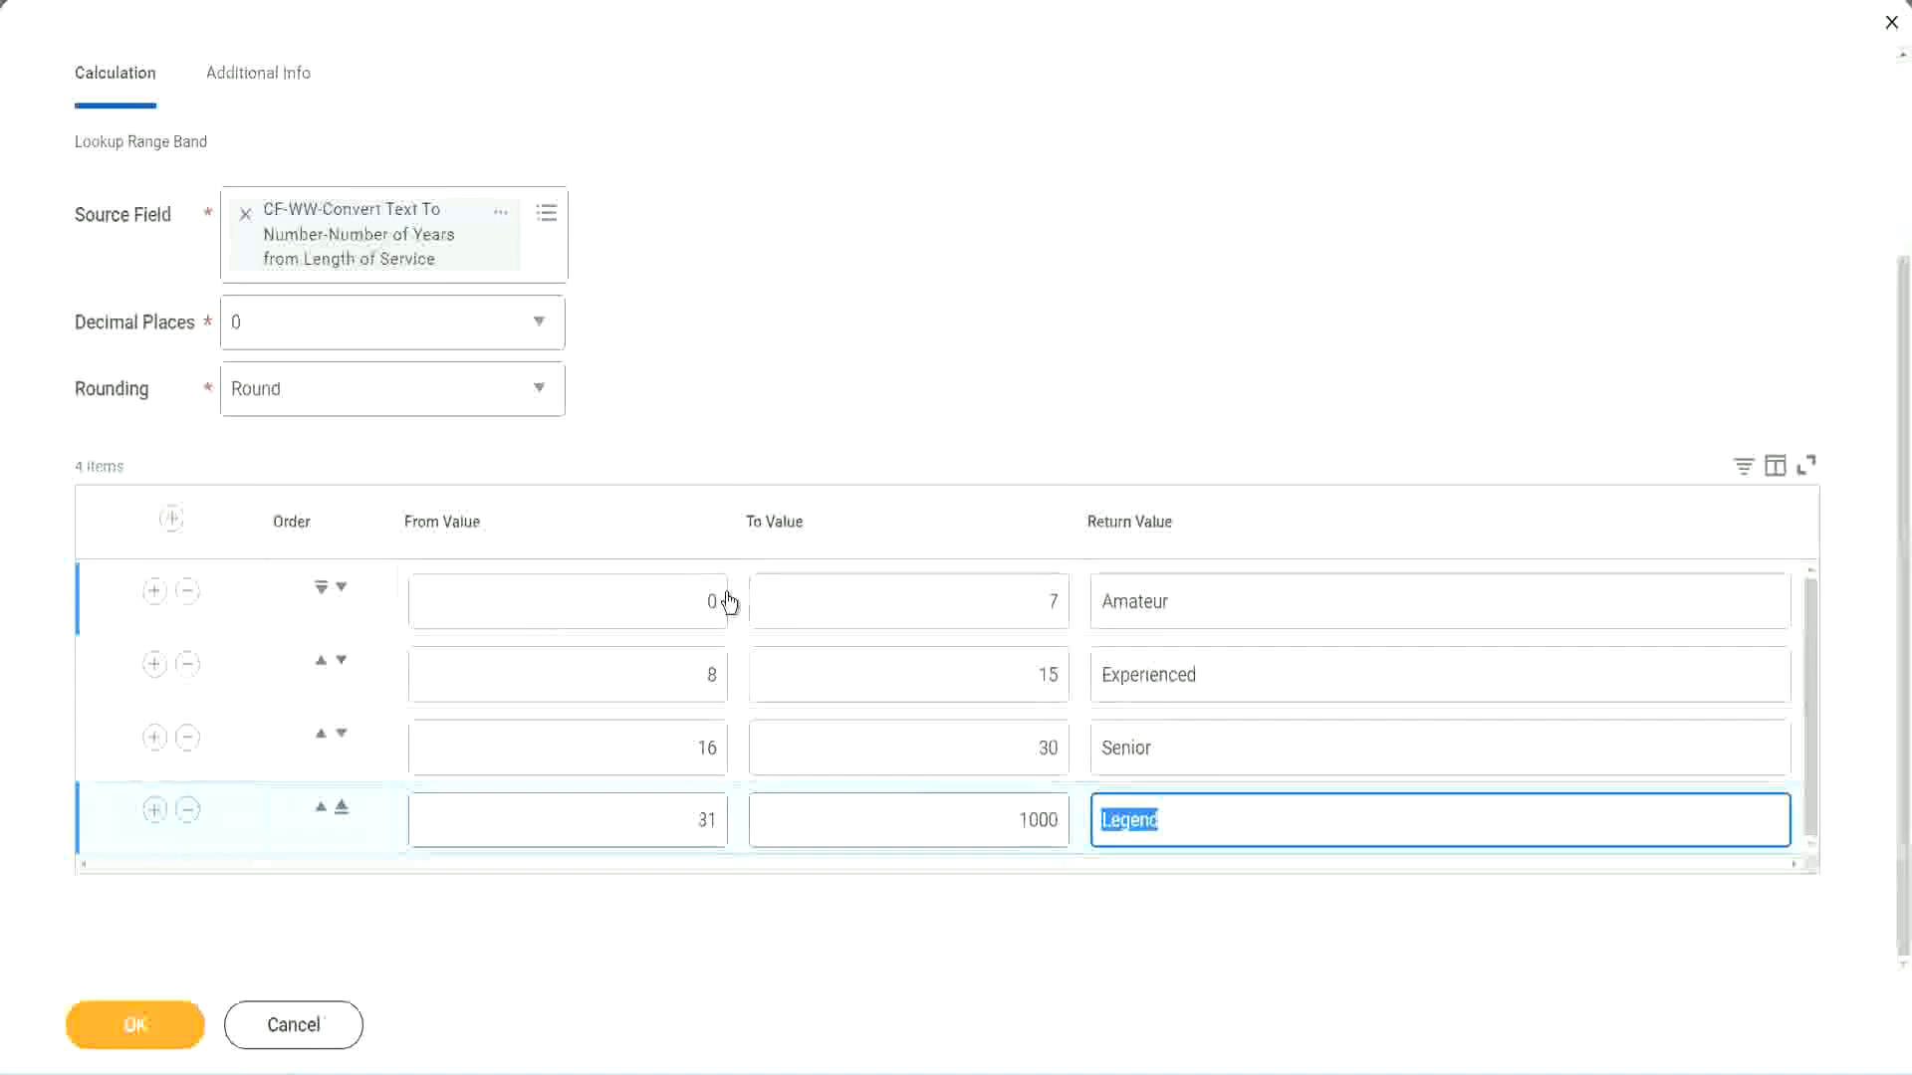
left_click(884, 443)
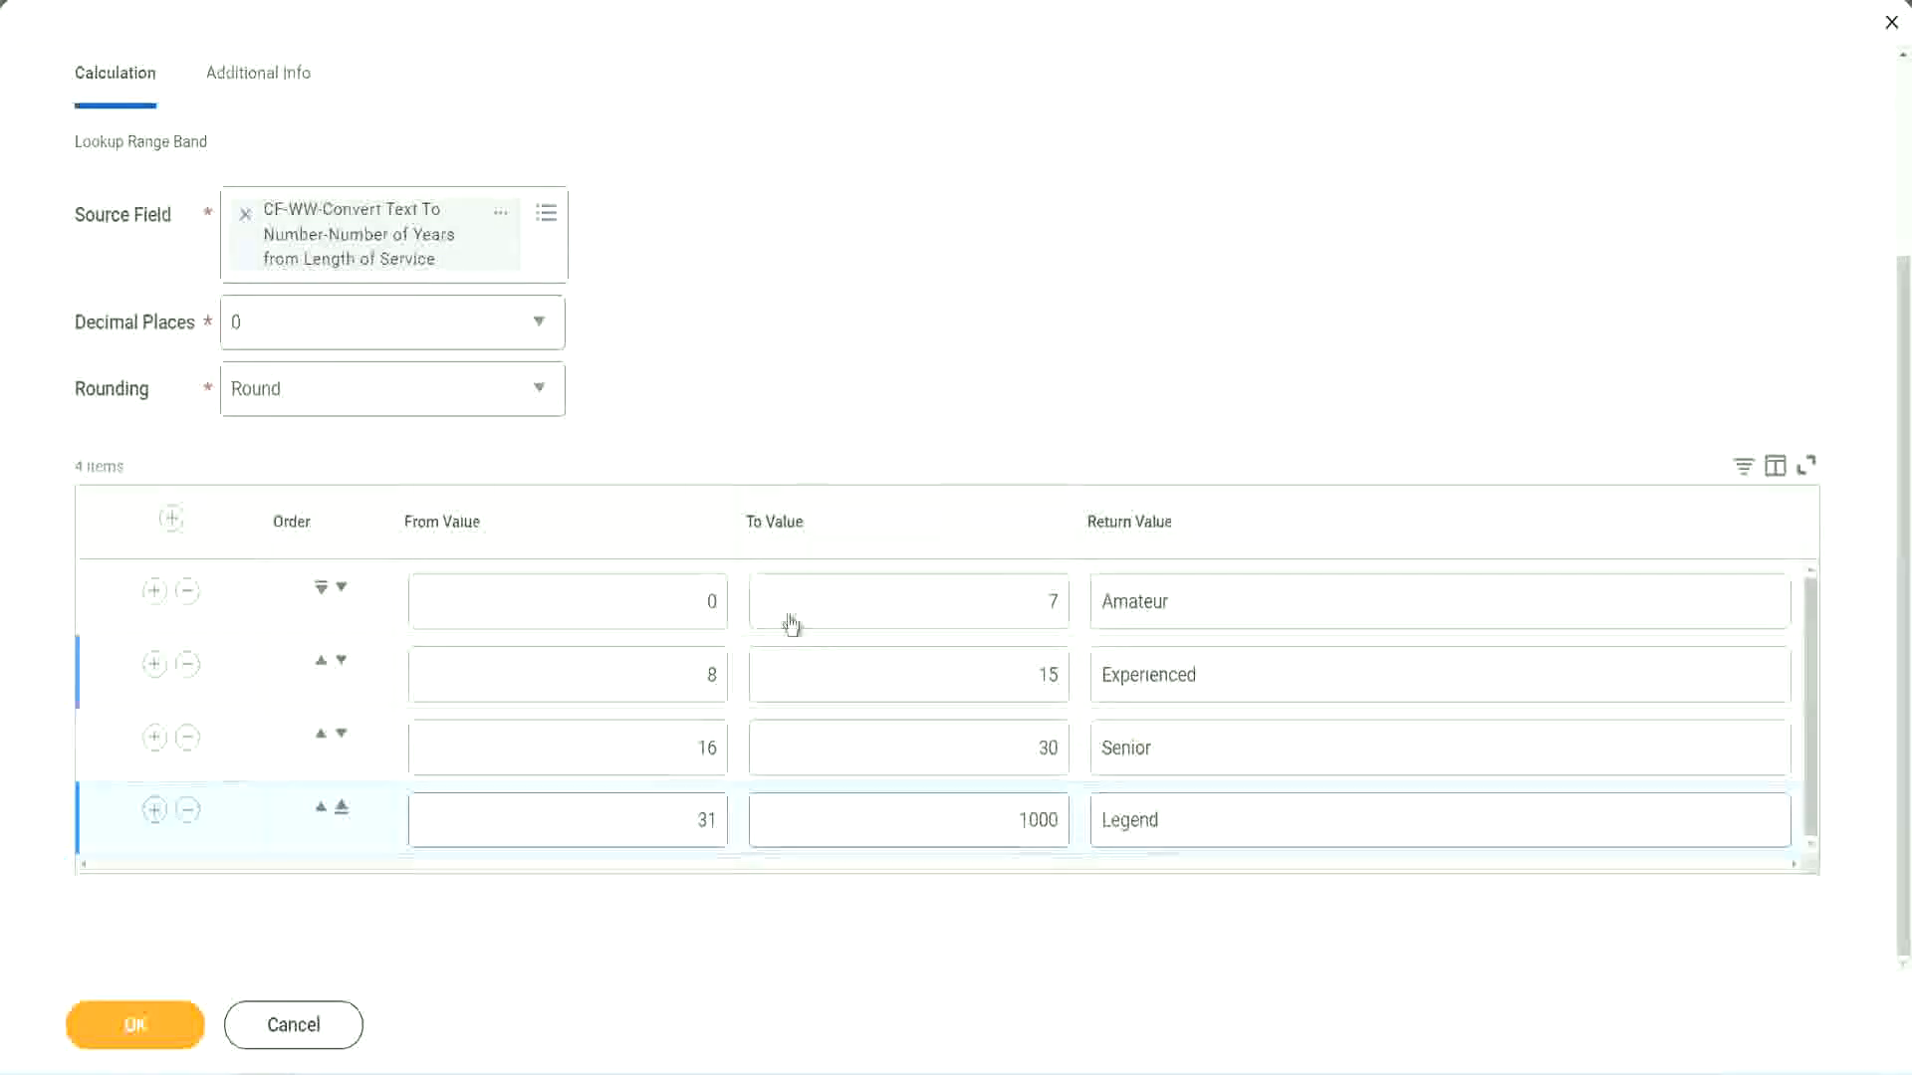
Save the Lookup Range Band calculated field and copy its name from the save confirmation
left_click(133, 1023)
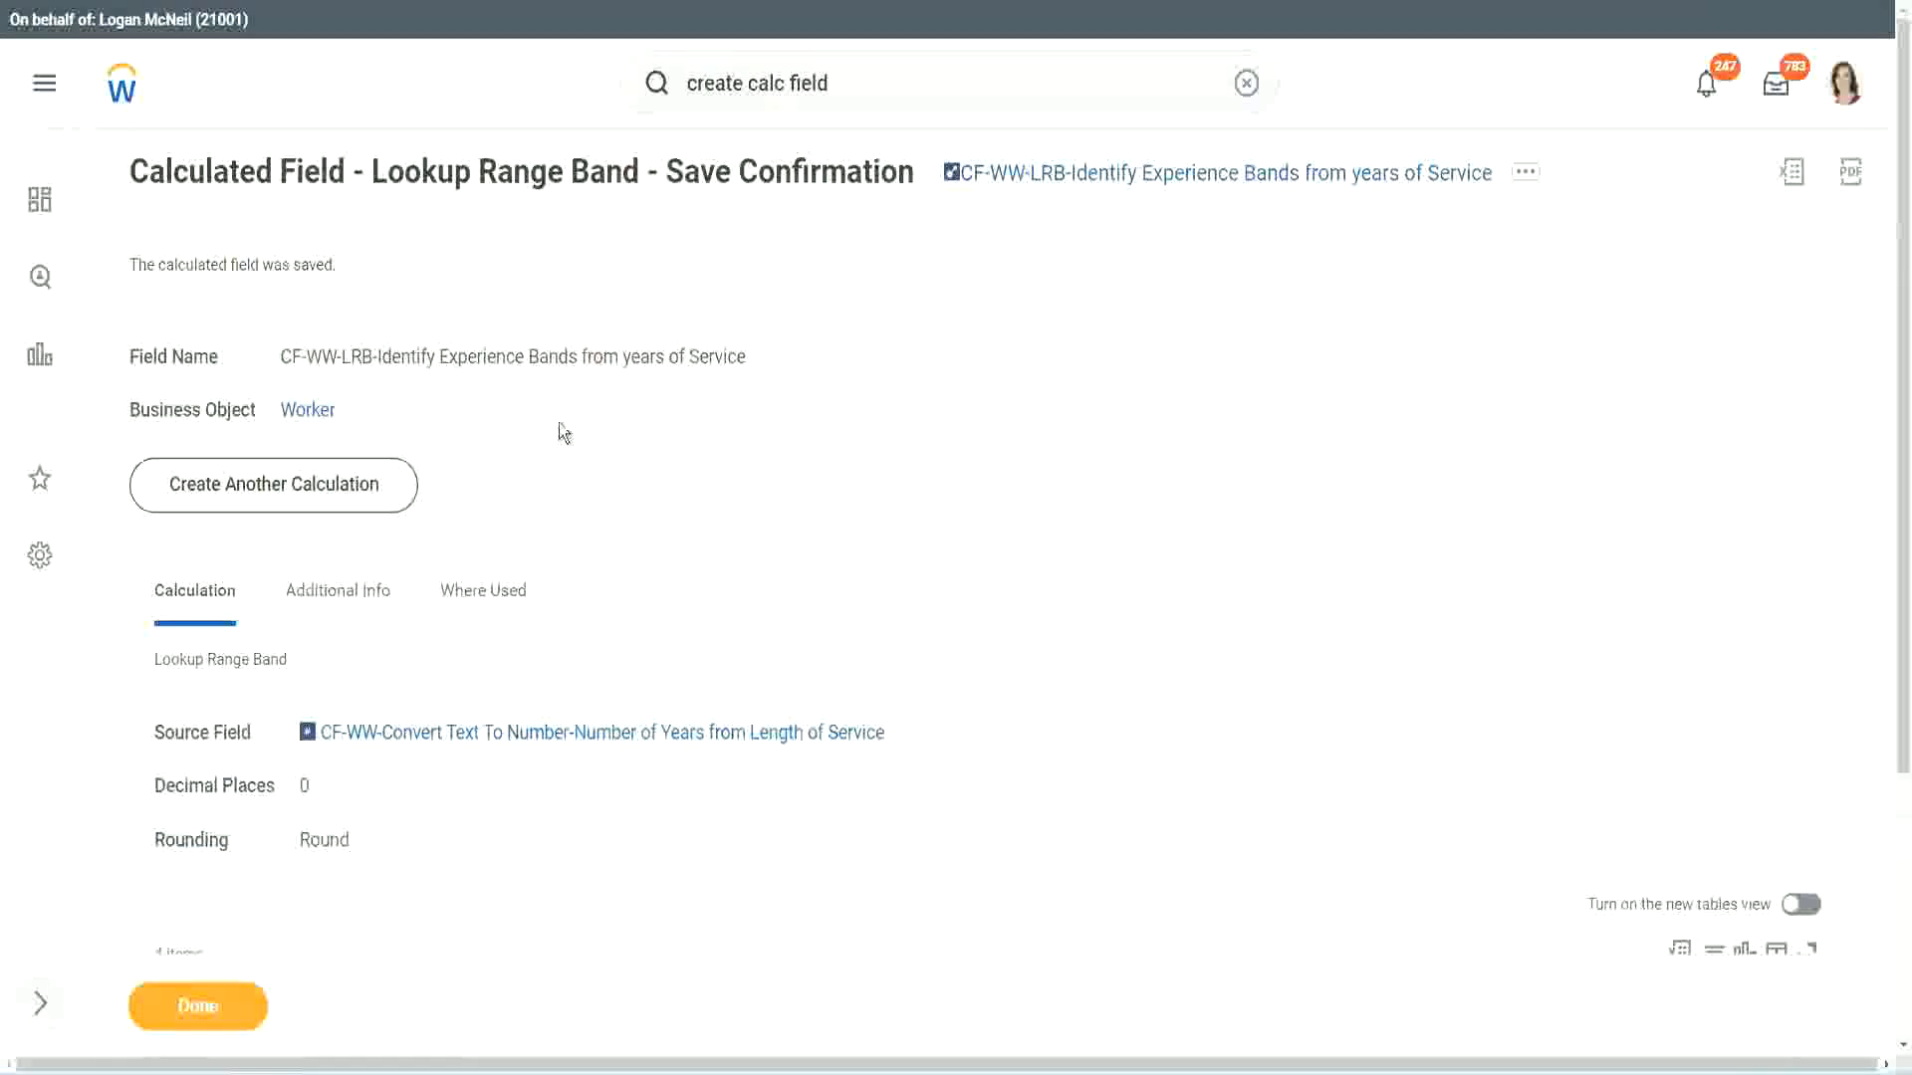
right_click(1109, 179)
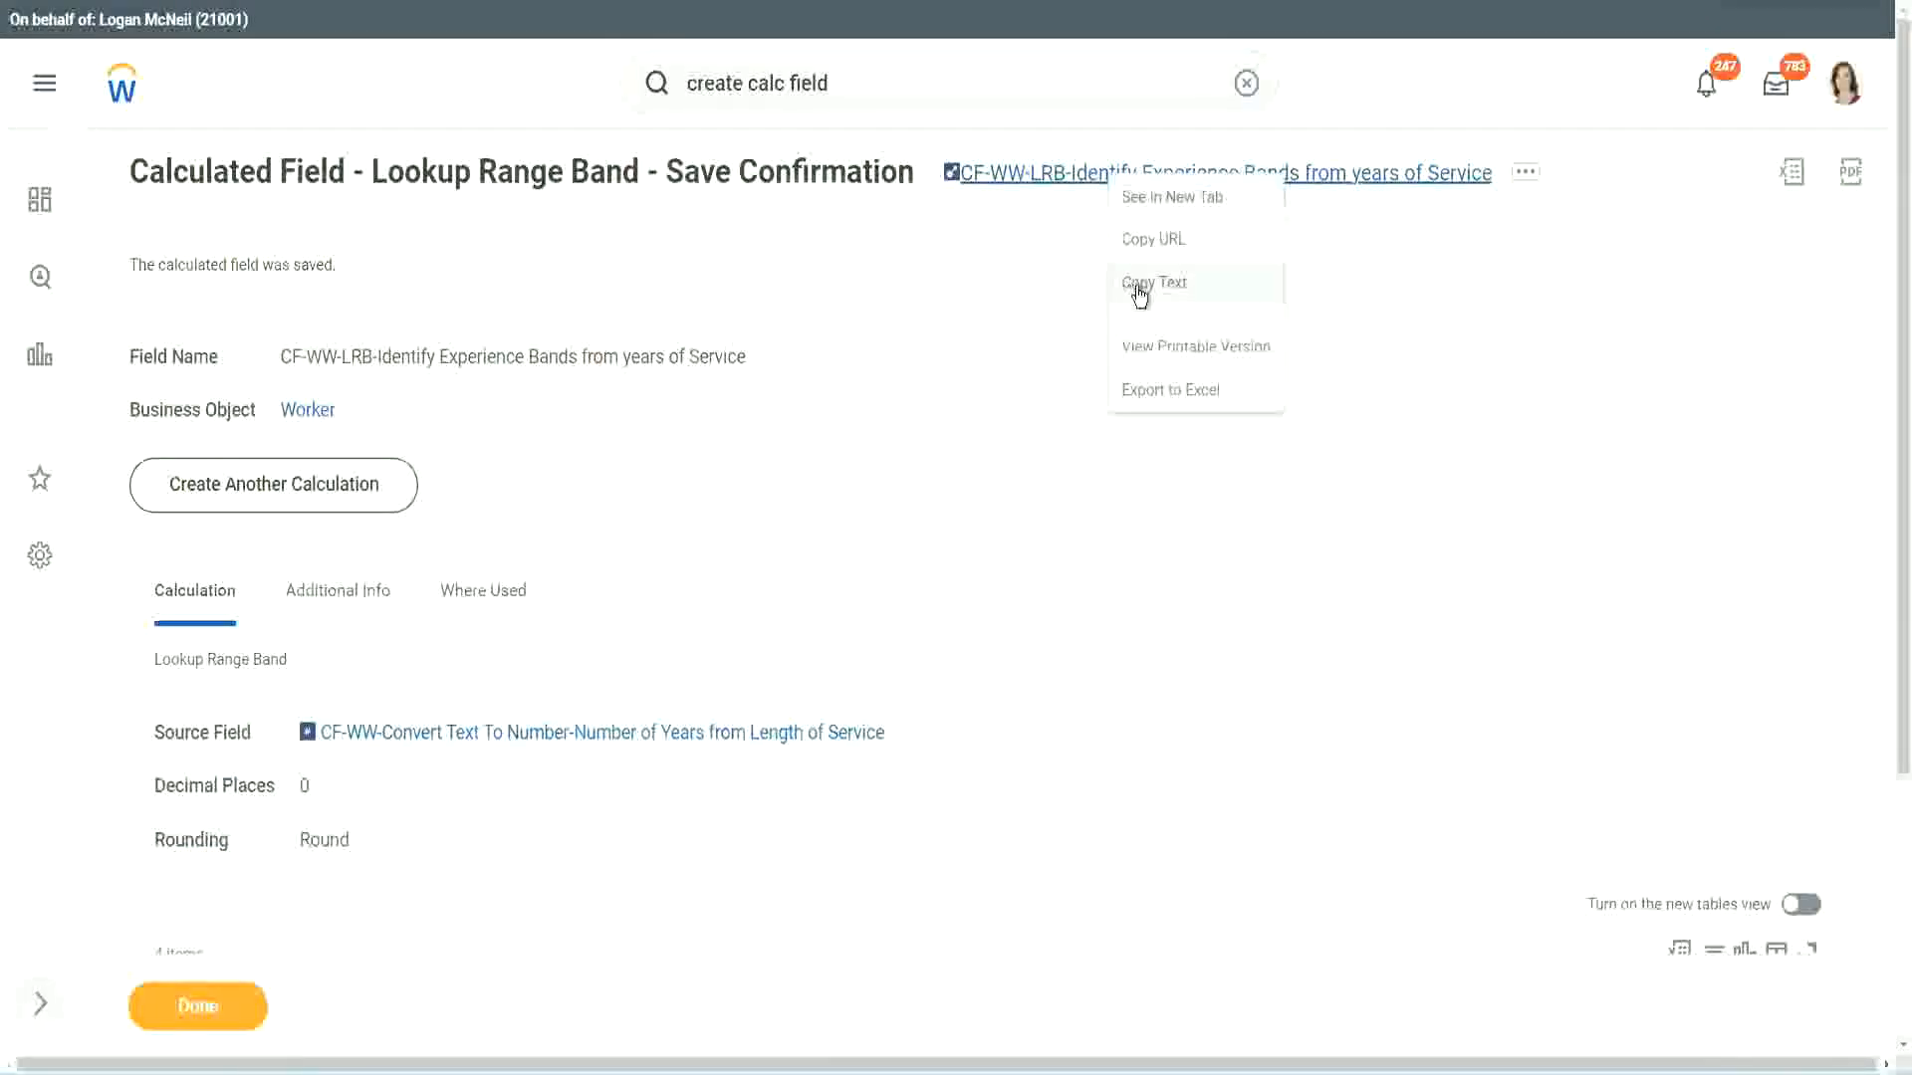
left_click(1140, 289)
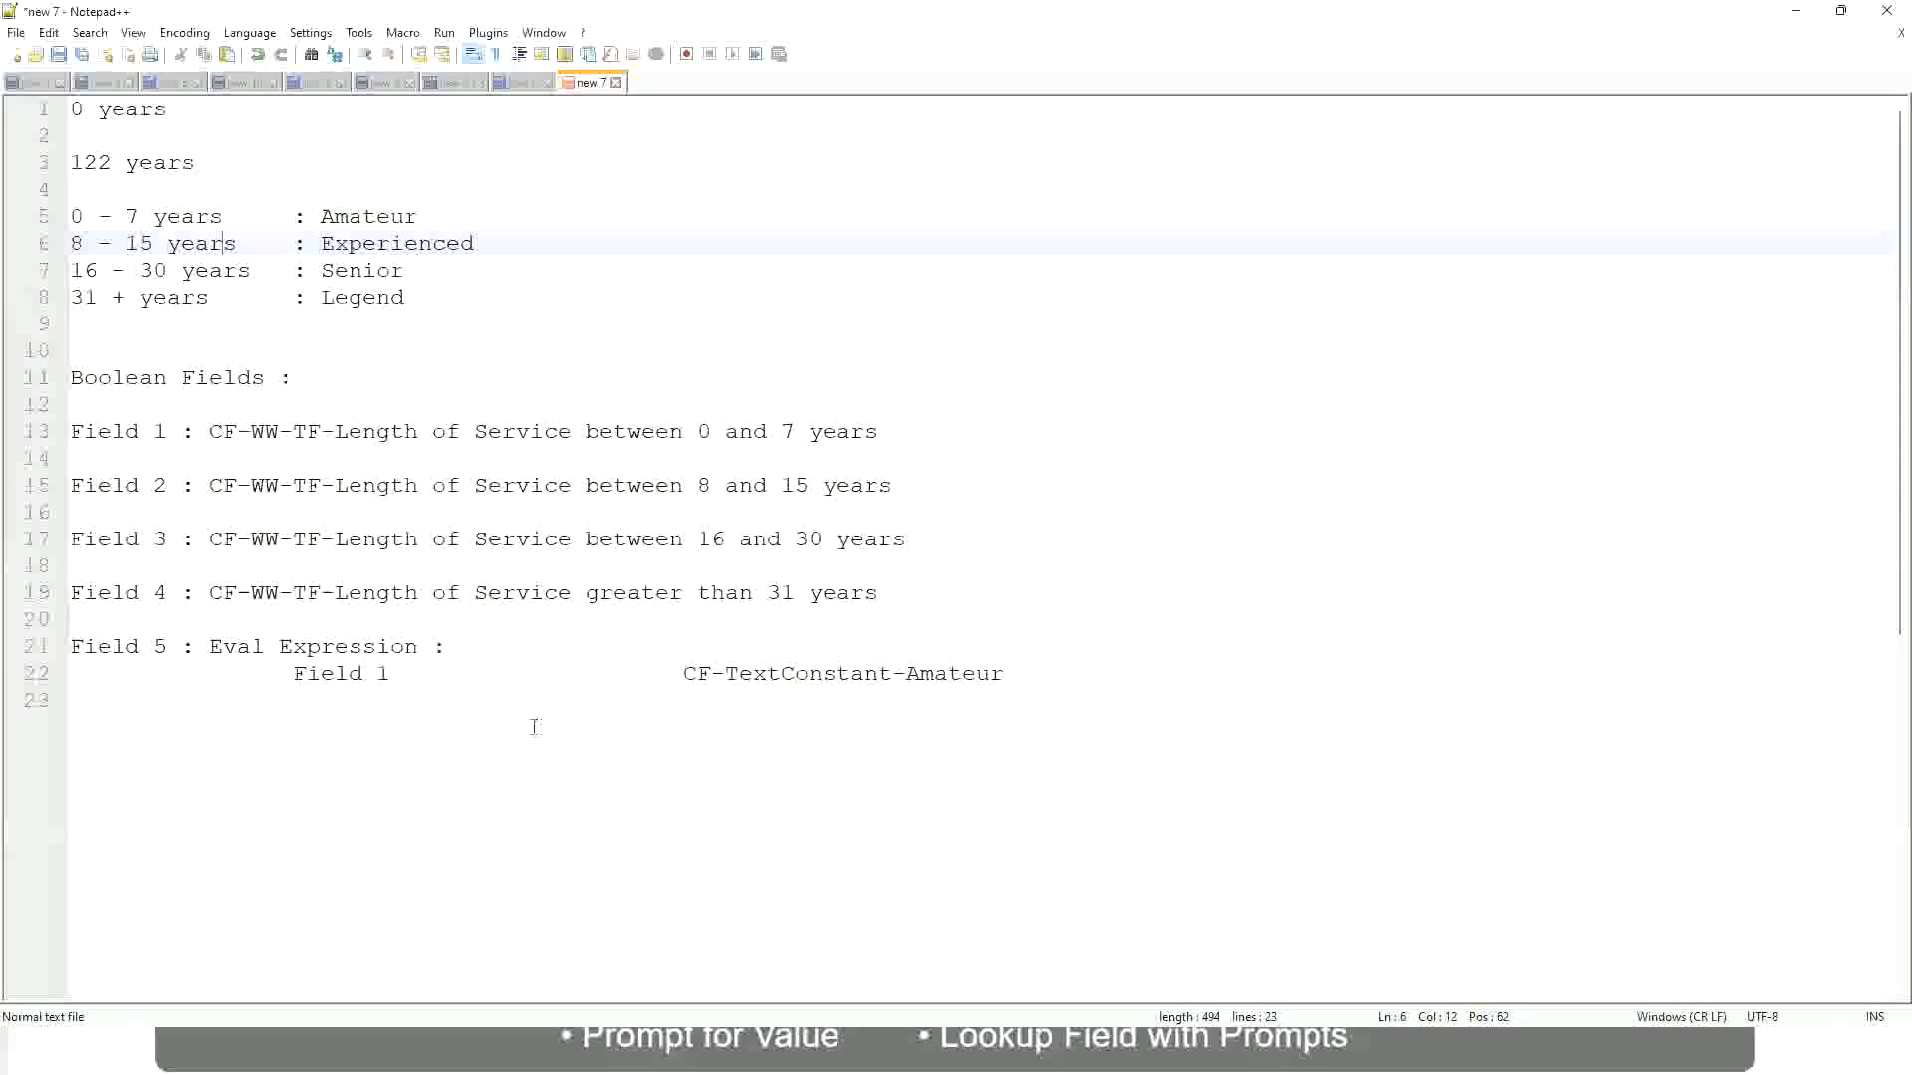
Switch to the Notepad++ notes and add the line "10,000 USD" below the Eval Expression entry, separated by blank lines
left_click(533, 723)
key("Return")
key("Return")
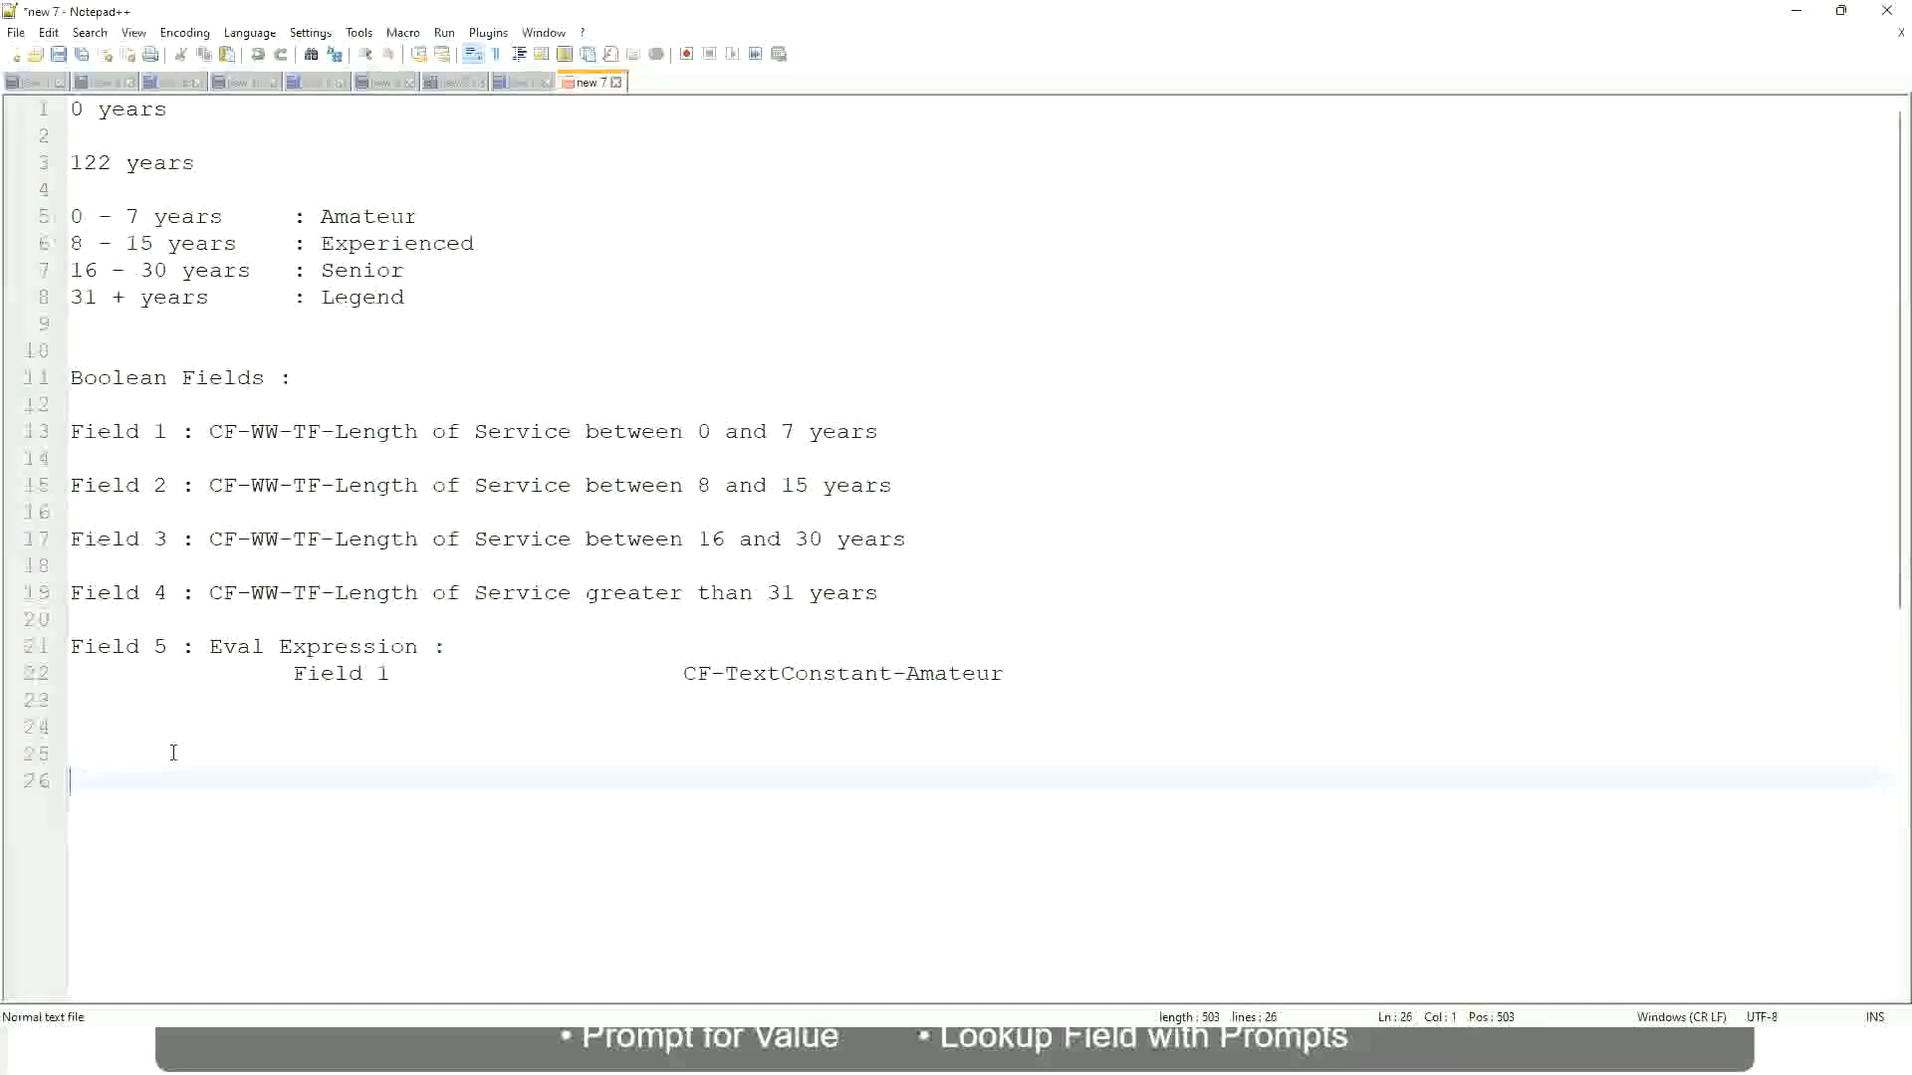
type("10,000 USD")
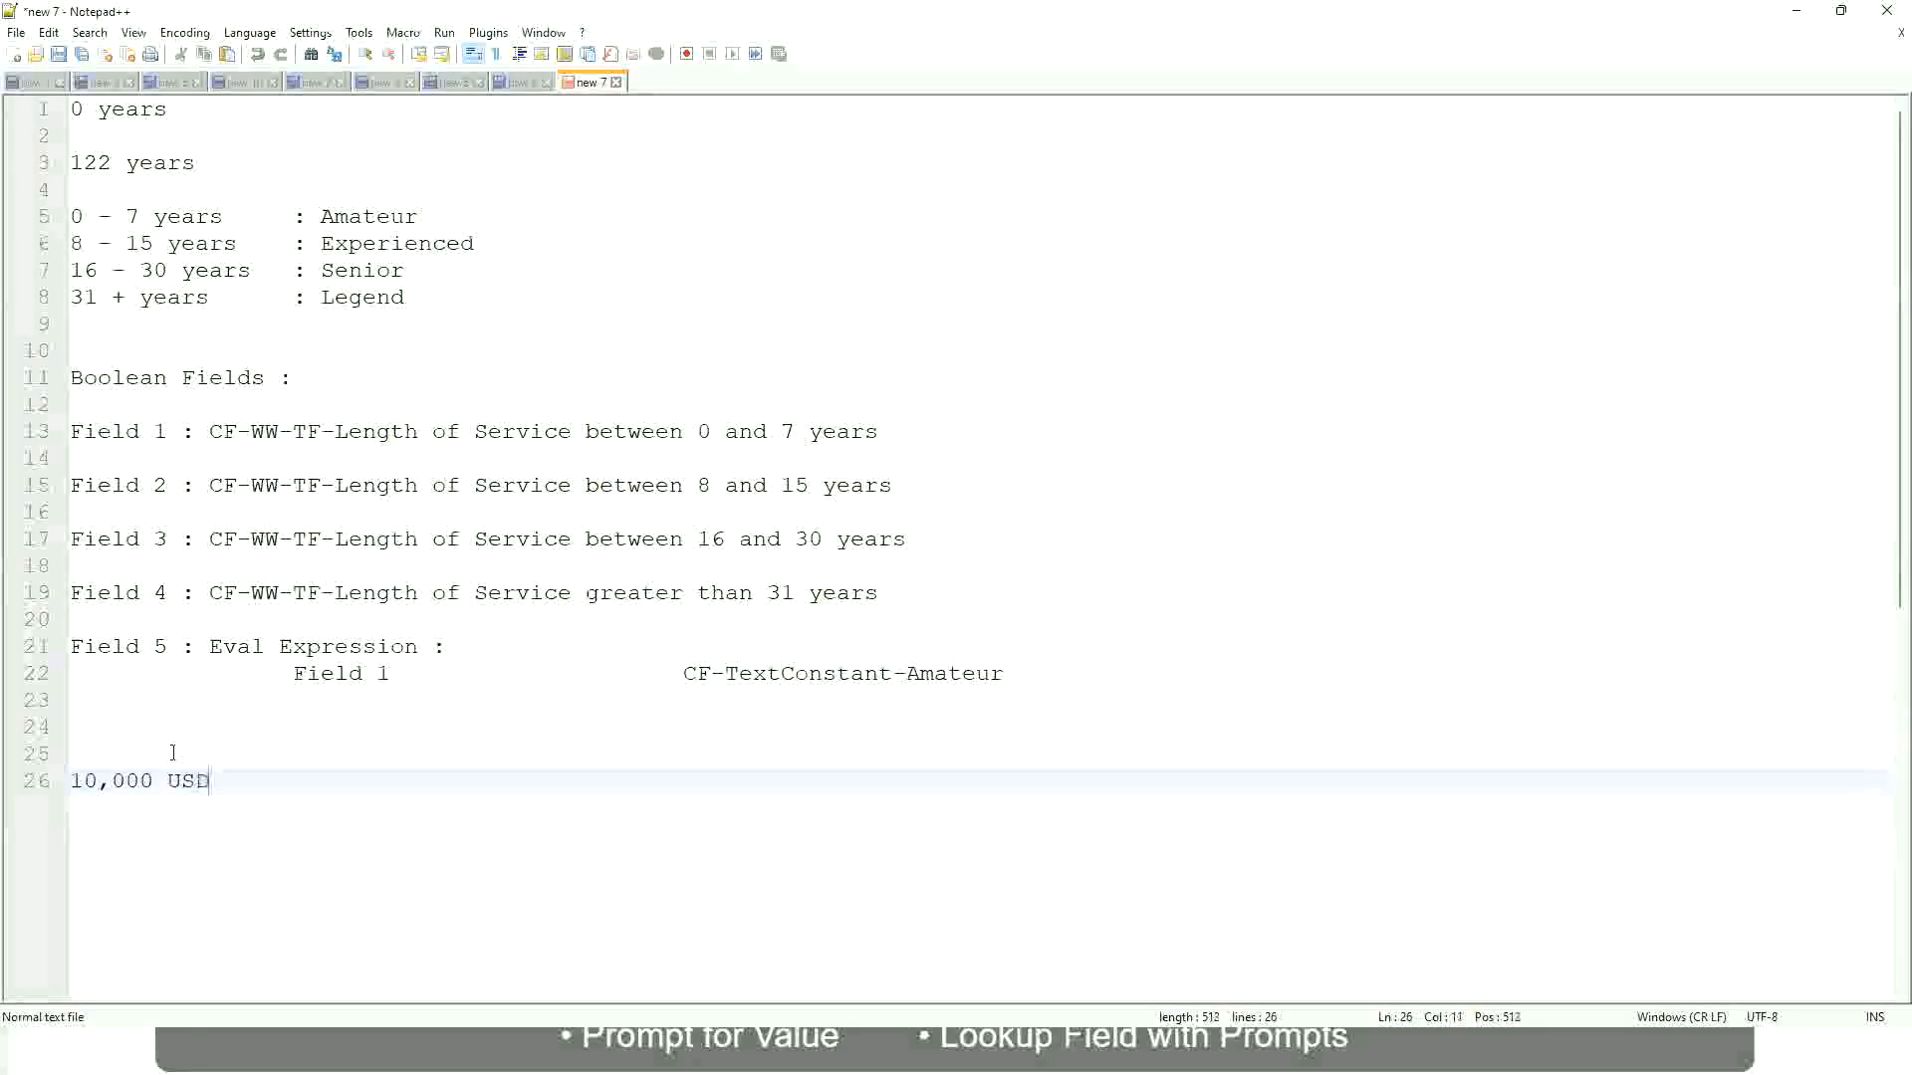
Add "1,000,000 USD" on the same line as "10,000 USD", spaced well apart from it
key("Tab")
key("Tab")
key("Tab")
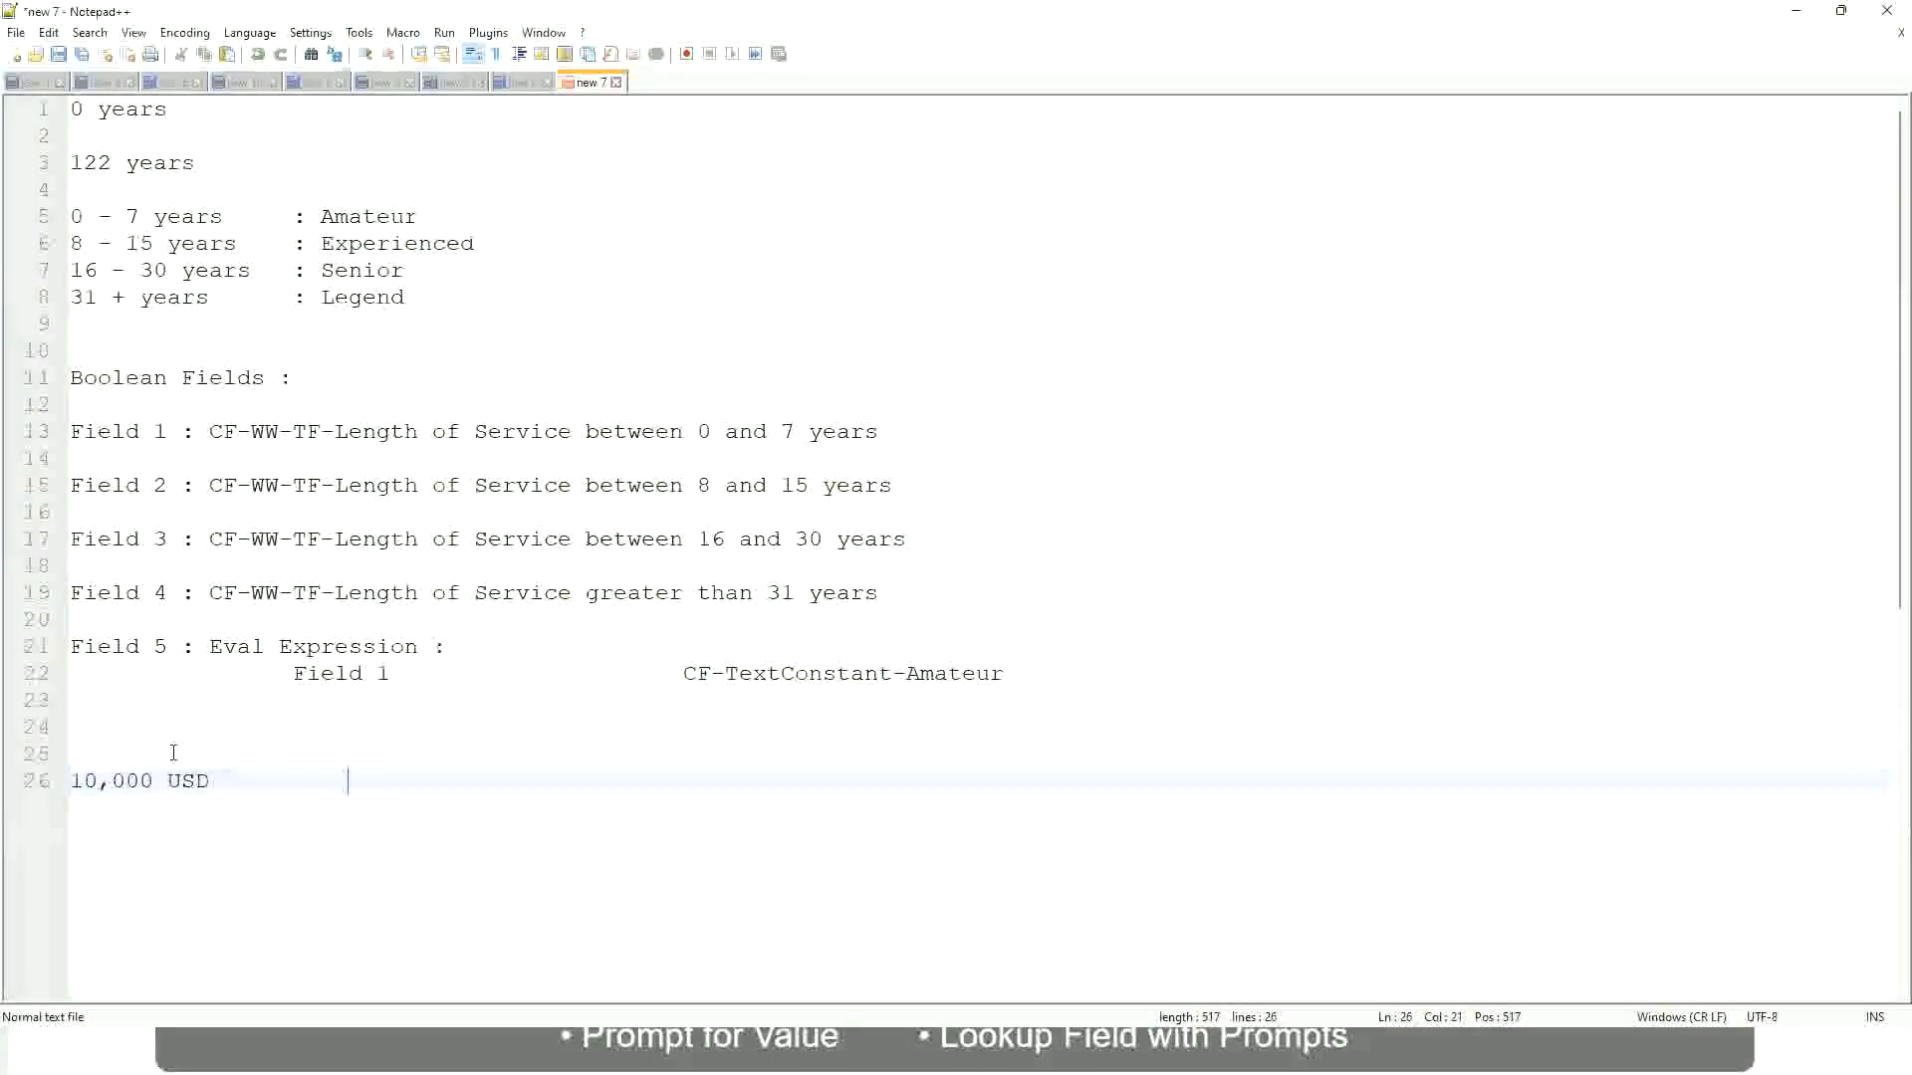
key("Tab")
key("Tab")
type("1,000,000")
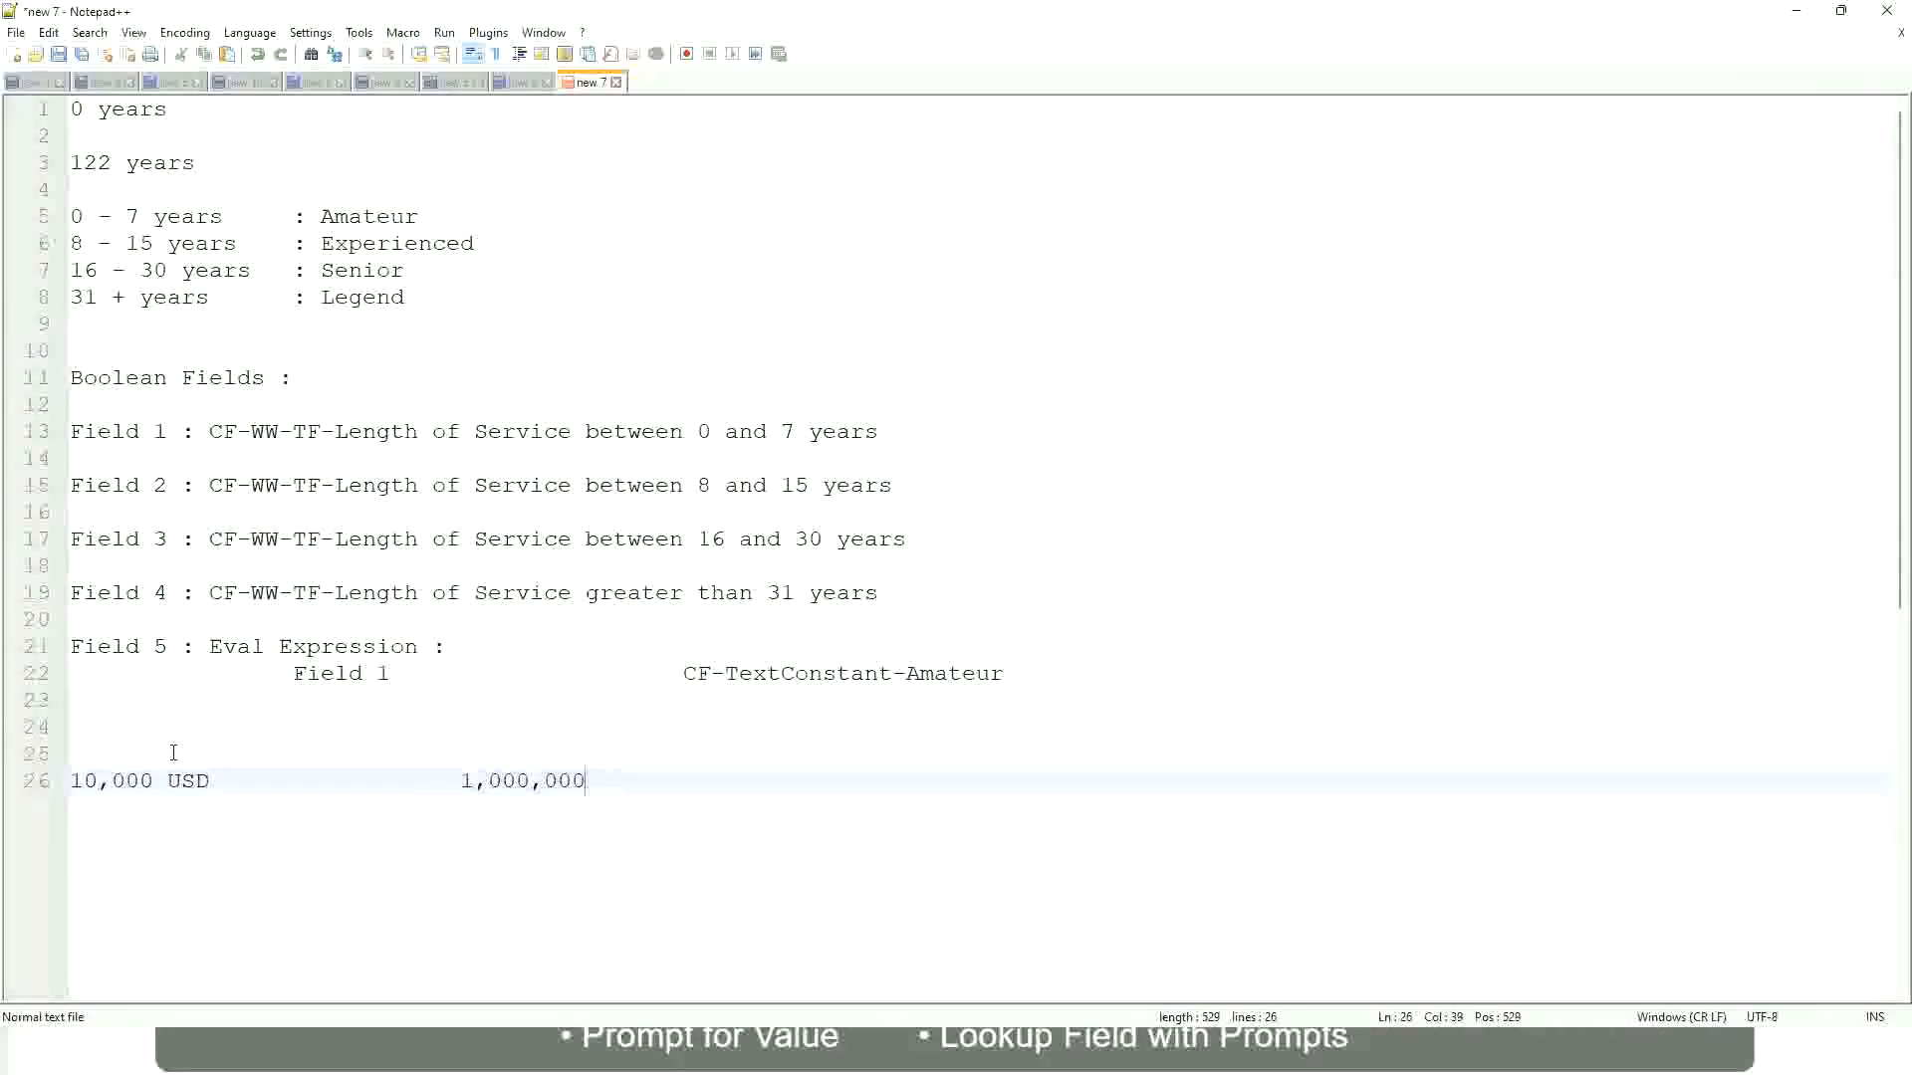
key("Left")
key("Left")
key("Left")
key("Left")
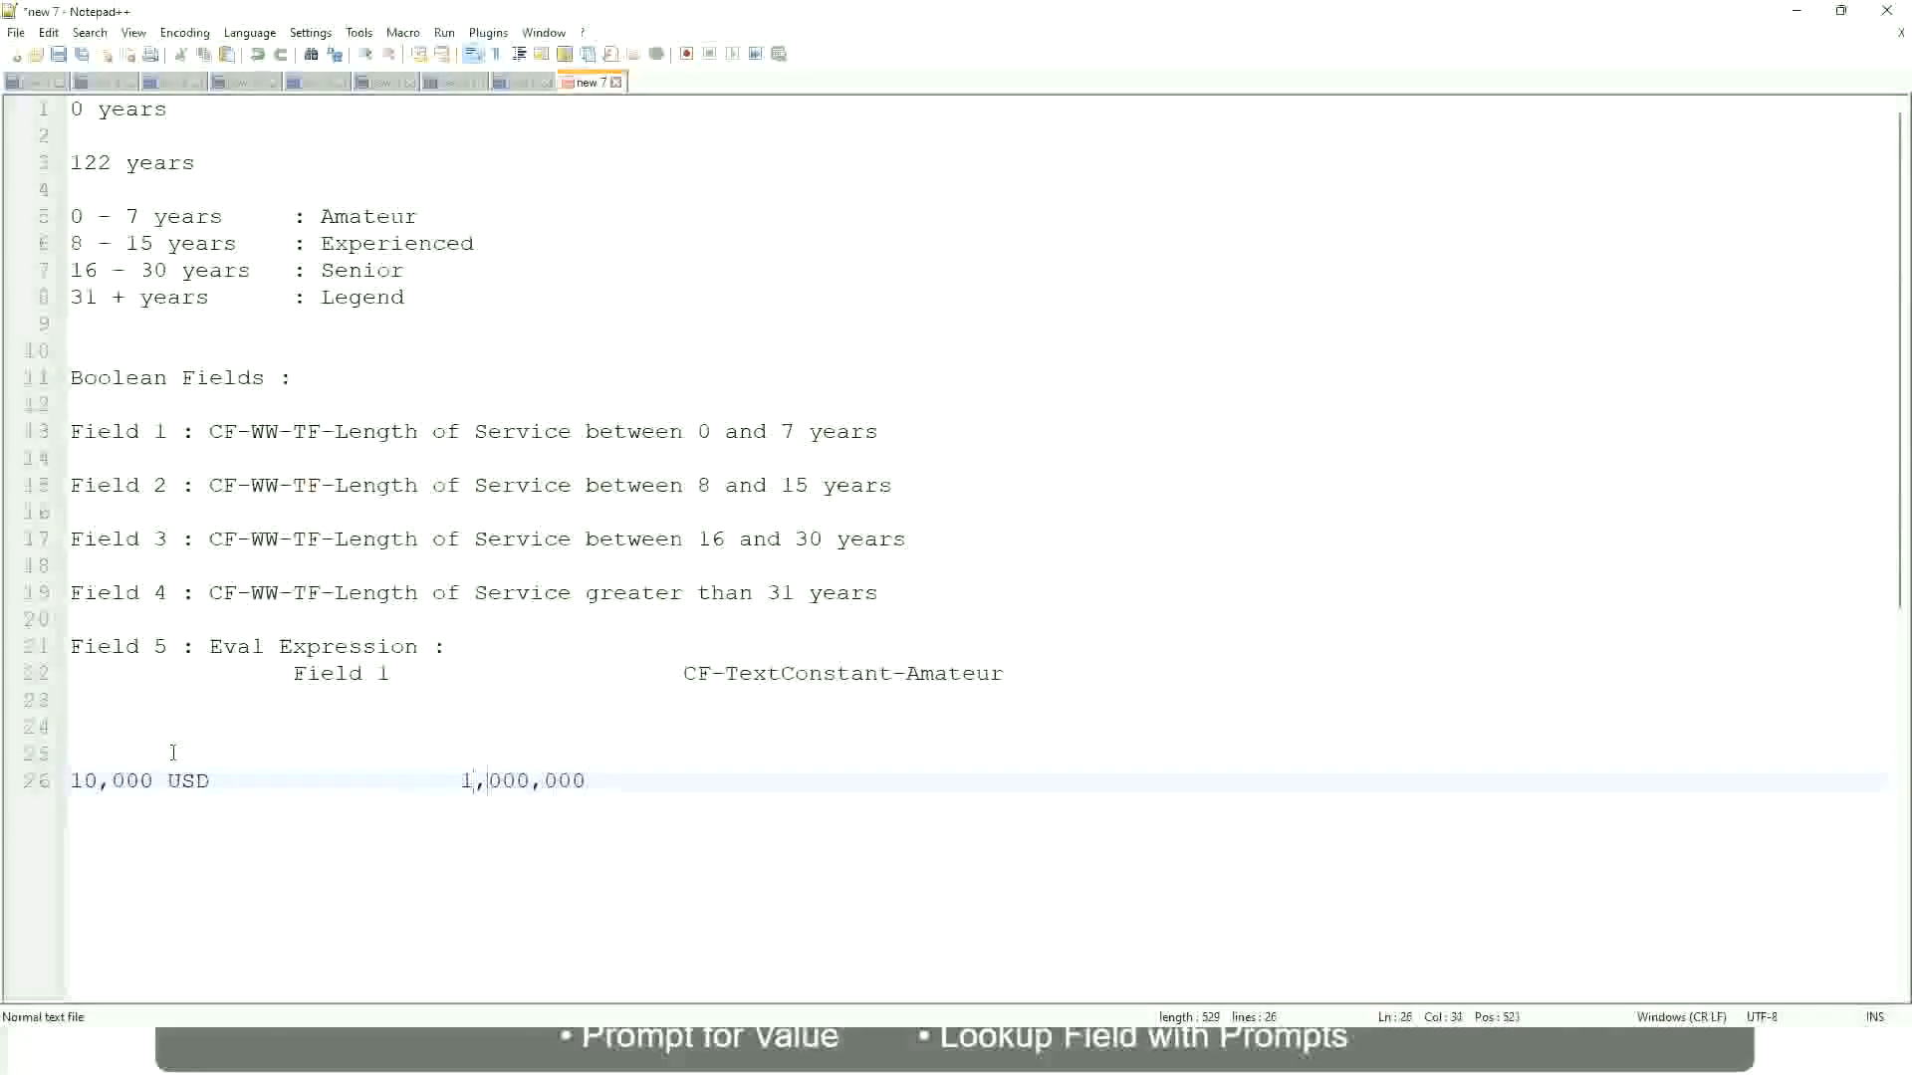
key("End")
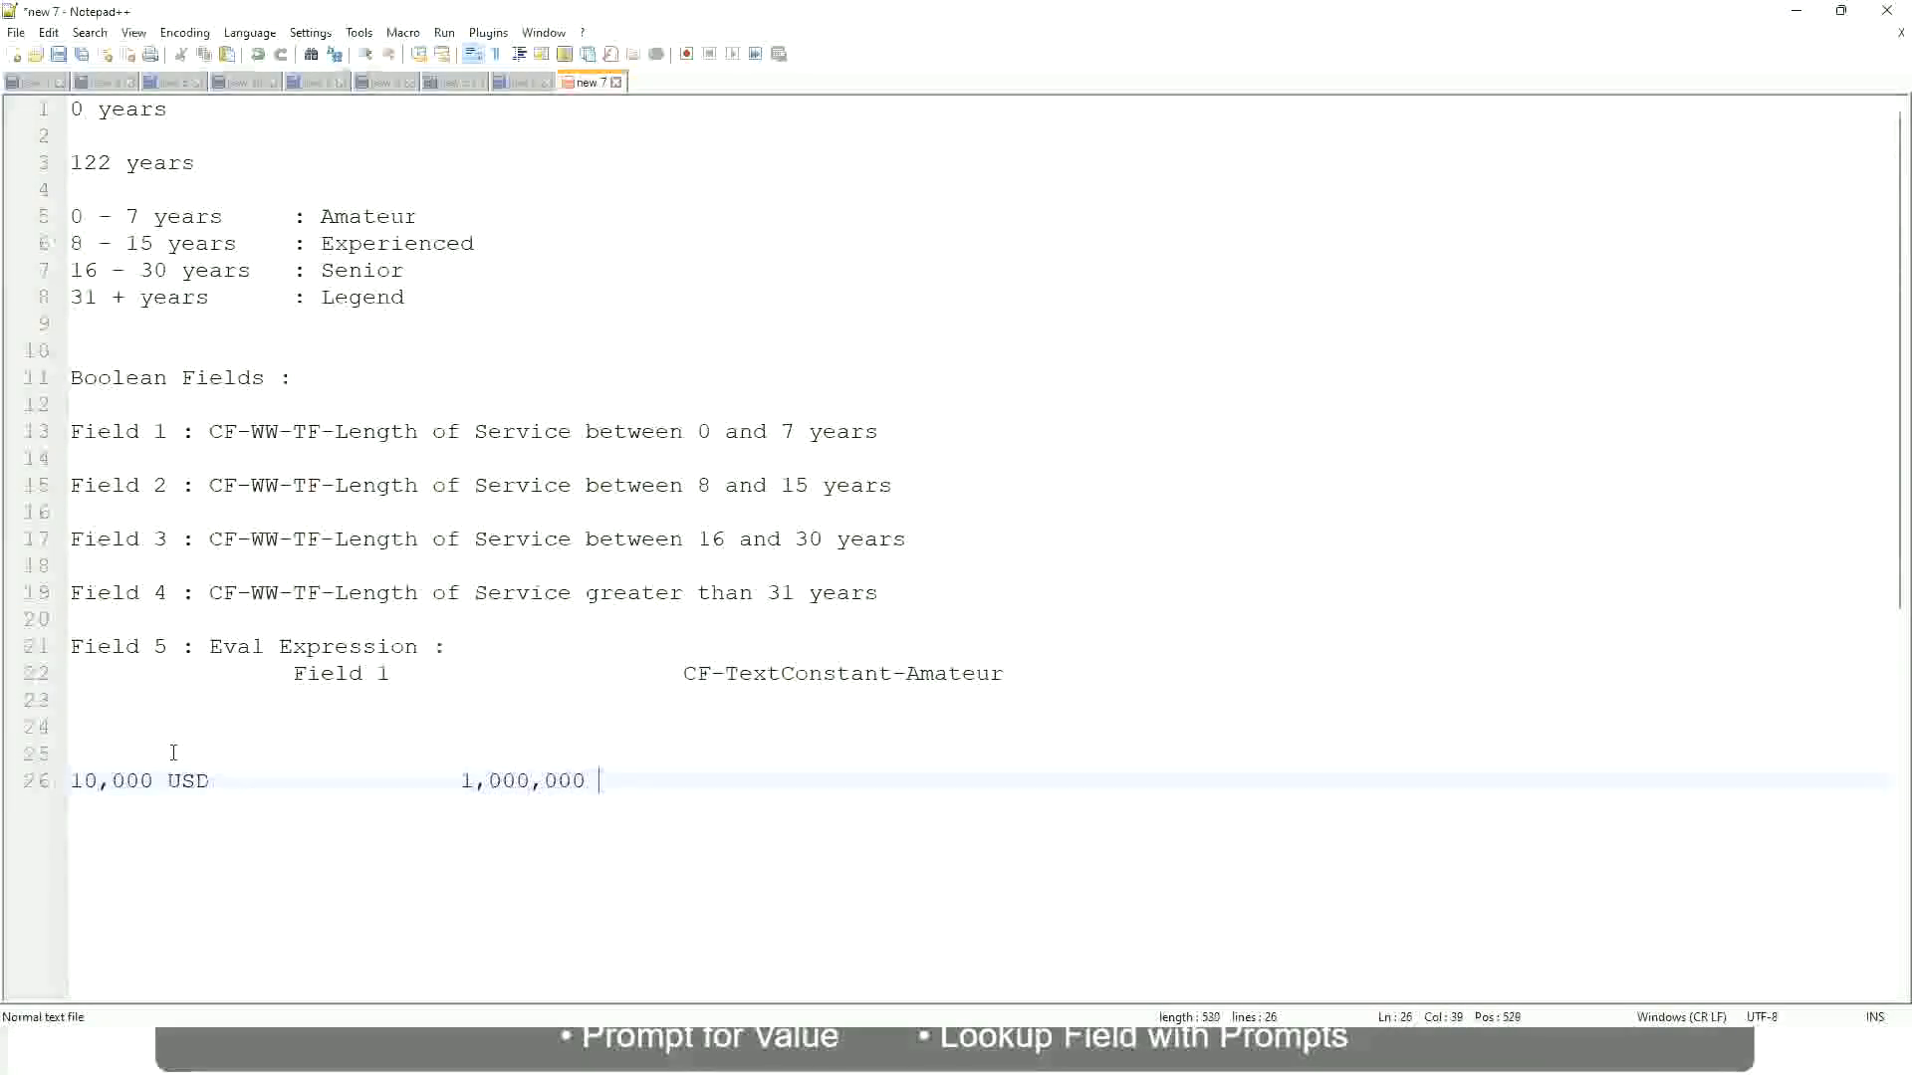
type("USD")
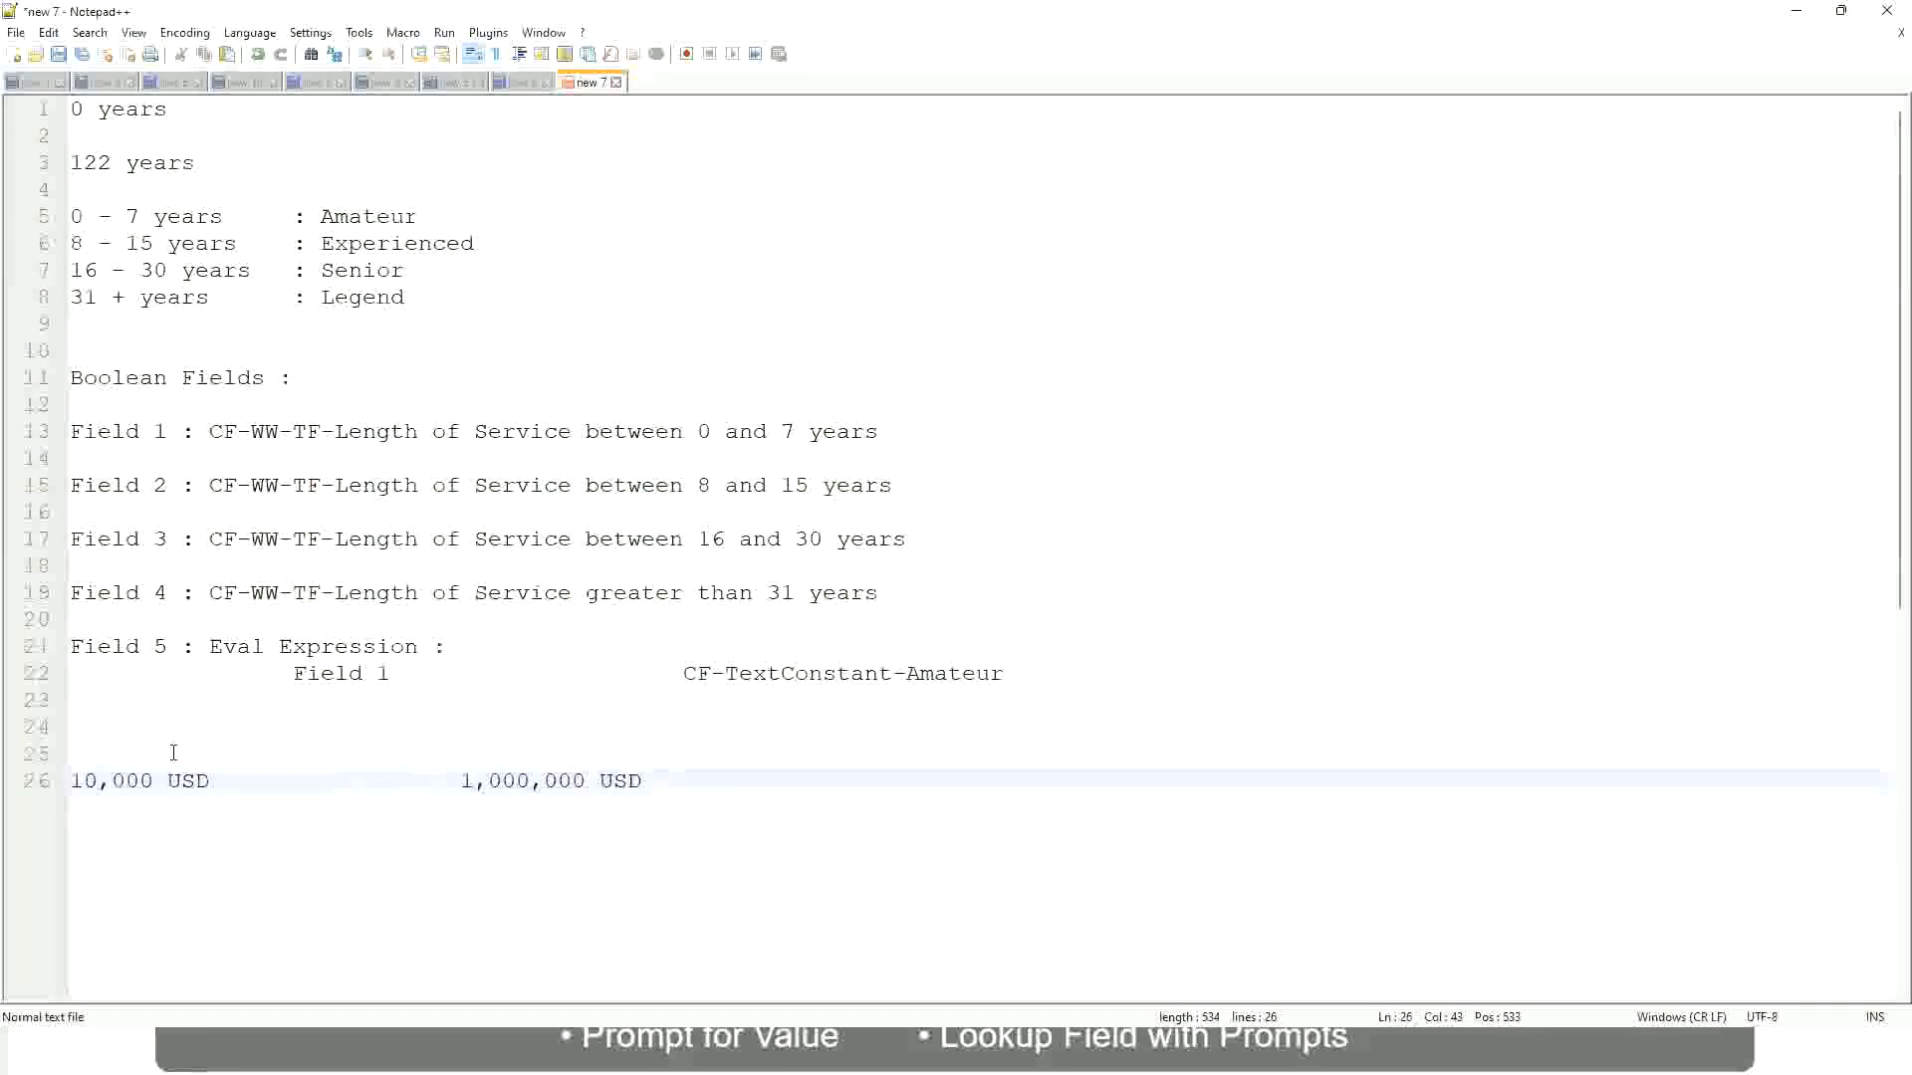
Add the band line "10 - 50,000 : Low" below the USD amounts, separated by a blank line
key("Return")
key("Return")
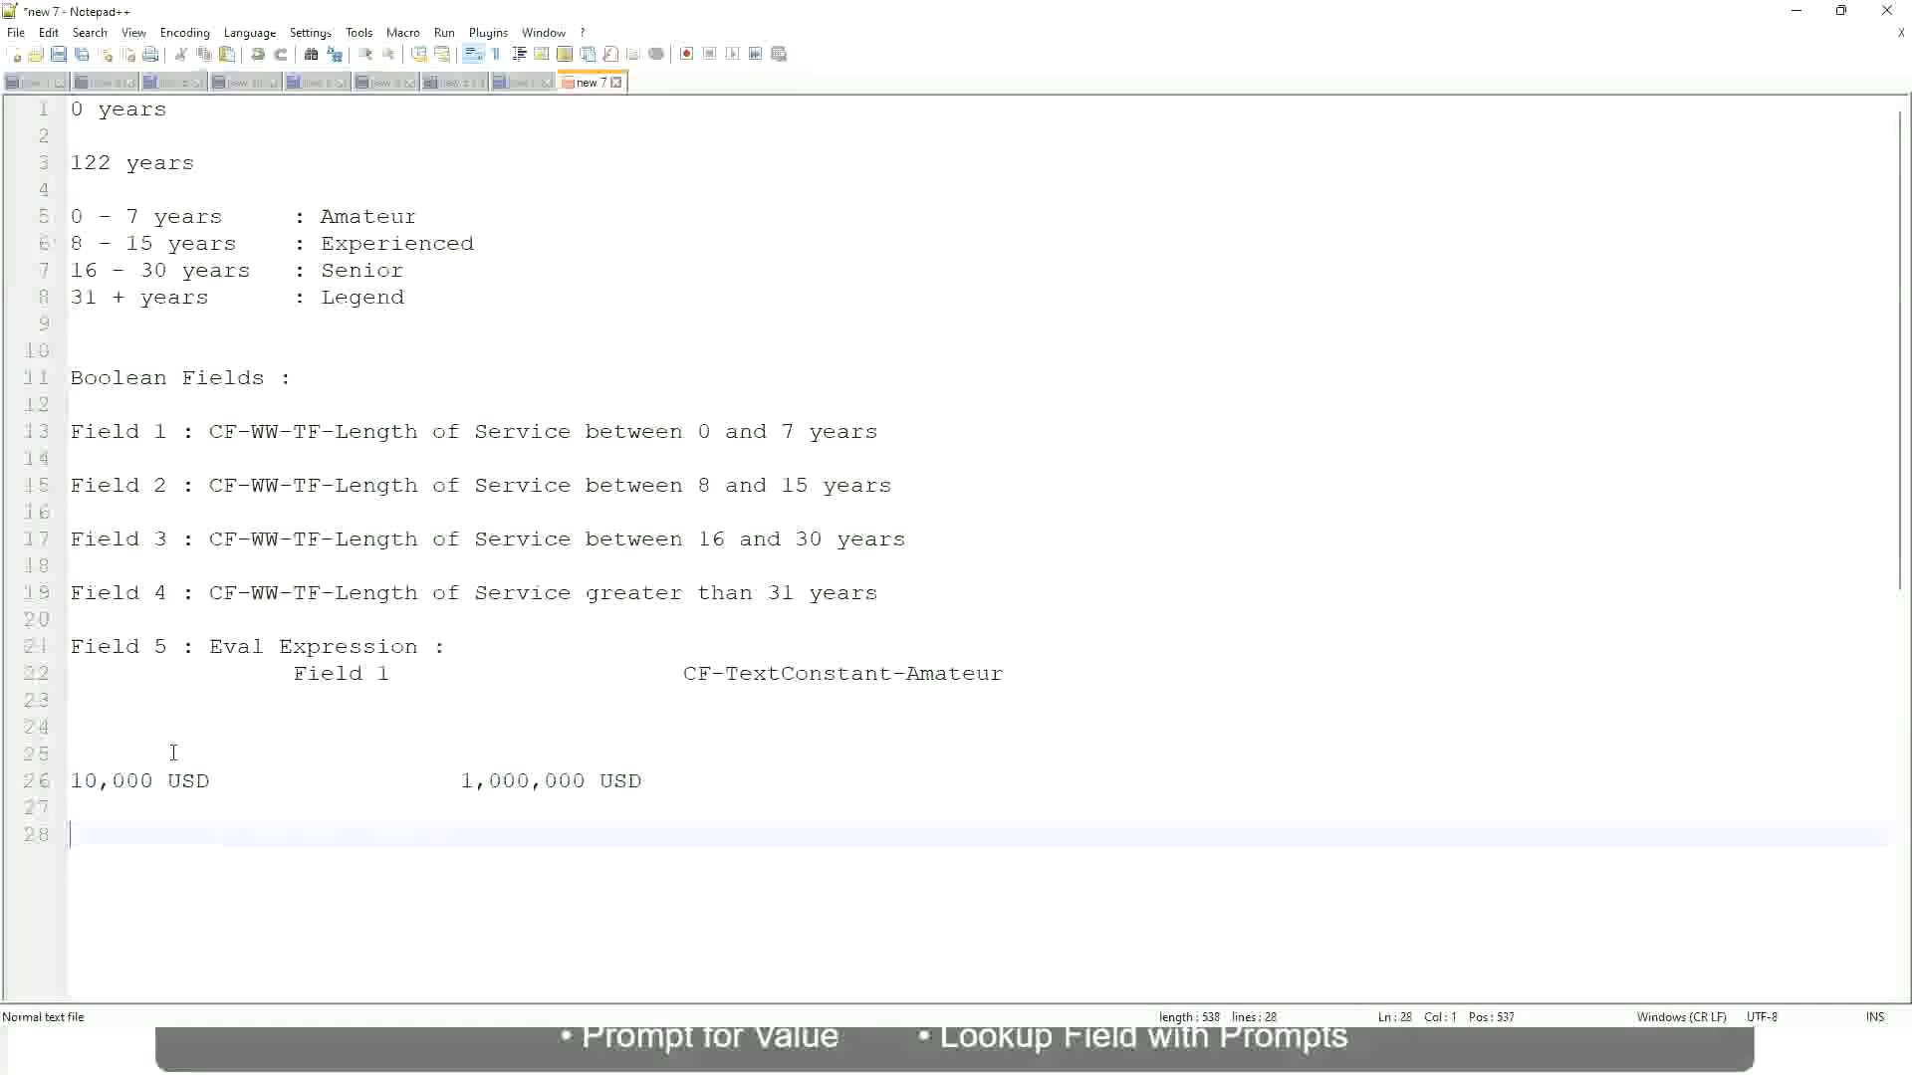
type("10 - 50,000")
key("Tab")
key("Tab")
key("Tab")
key("Tab")
type(": Low")
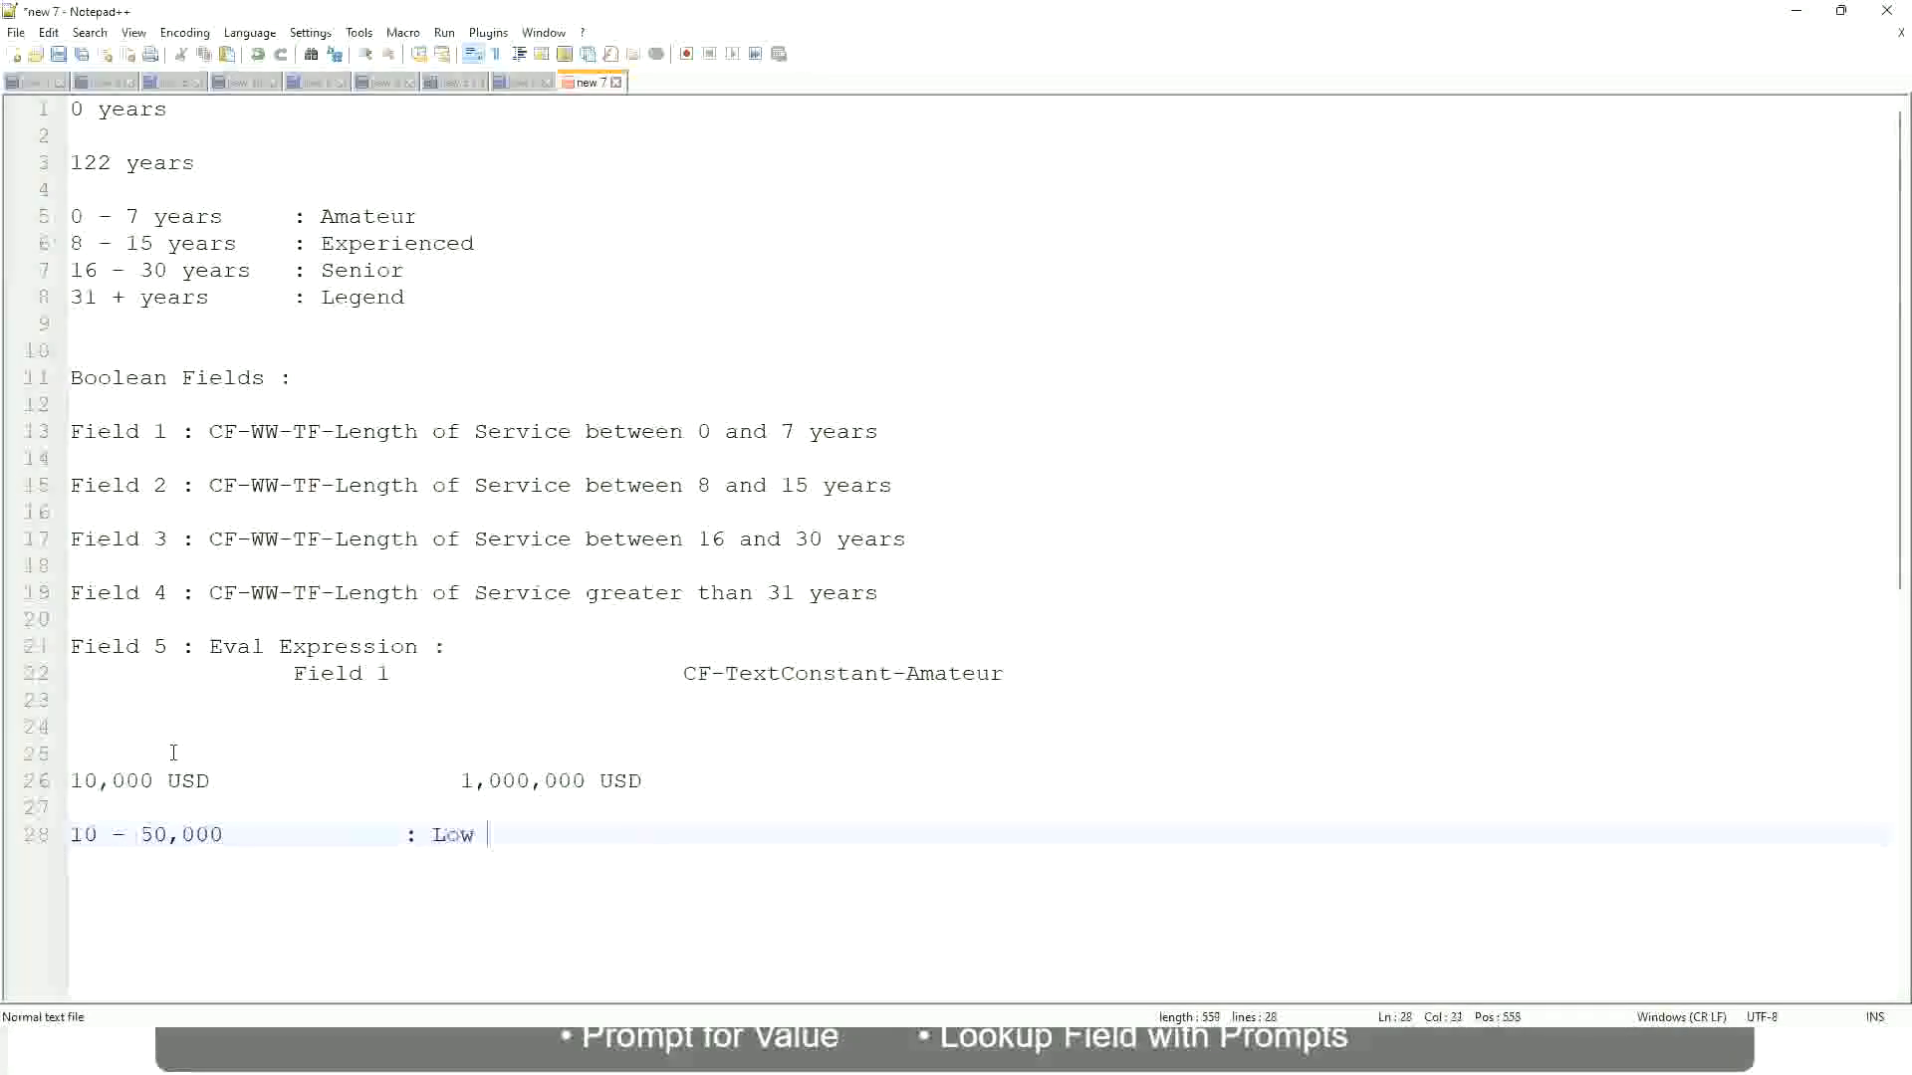
Add the band line "50,001 - 150,000 : Medium" directly below the Low band, aligning its label with the one above
key("Return")
key("Return")
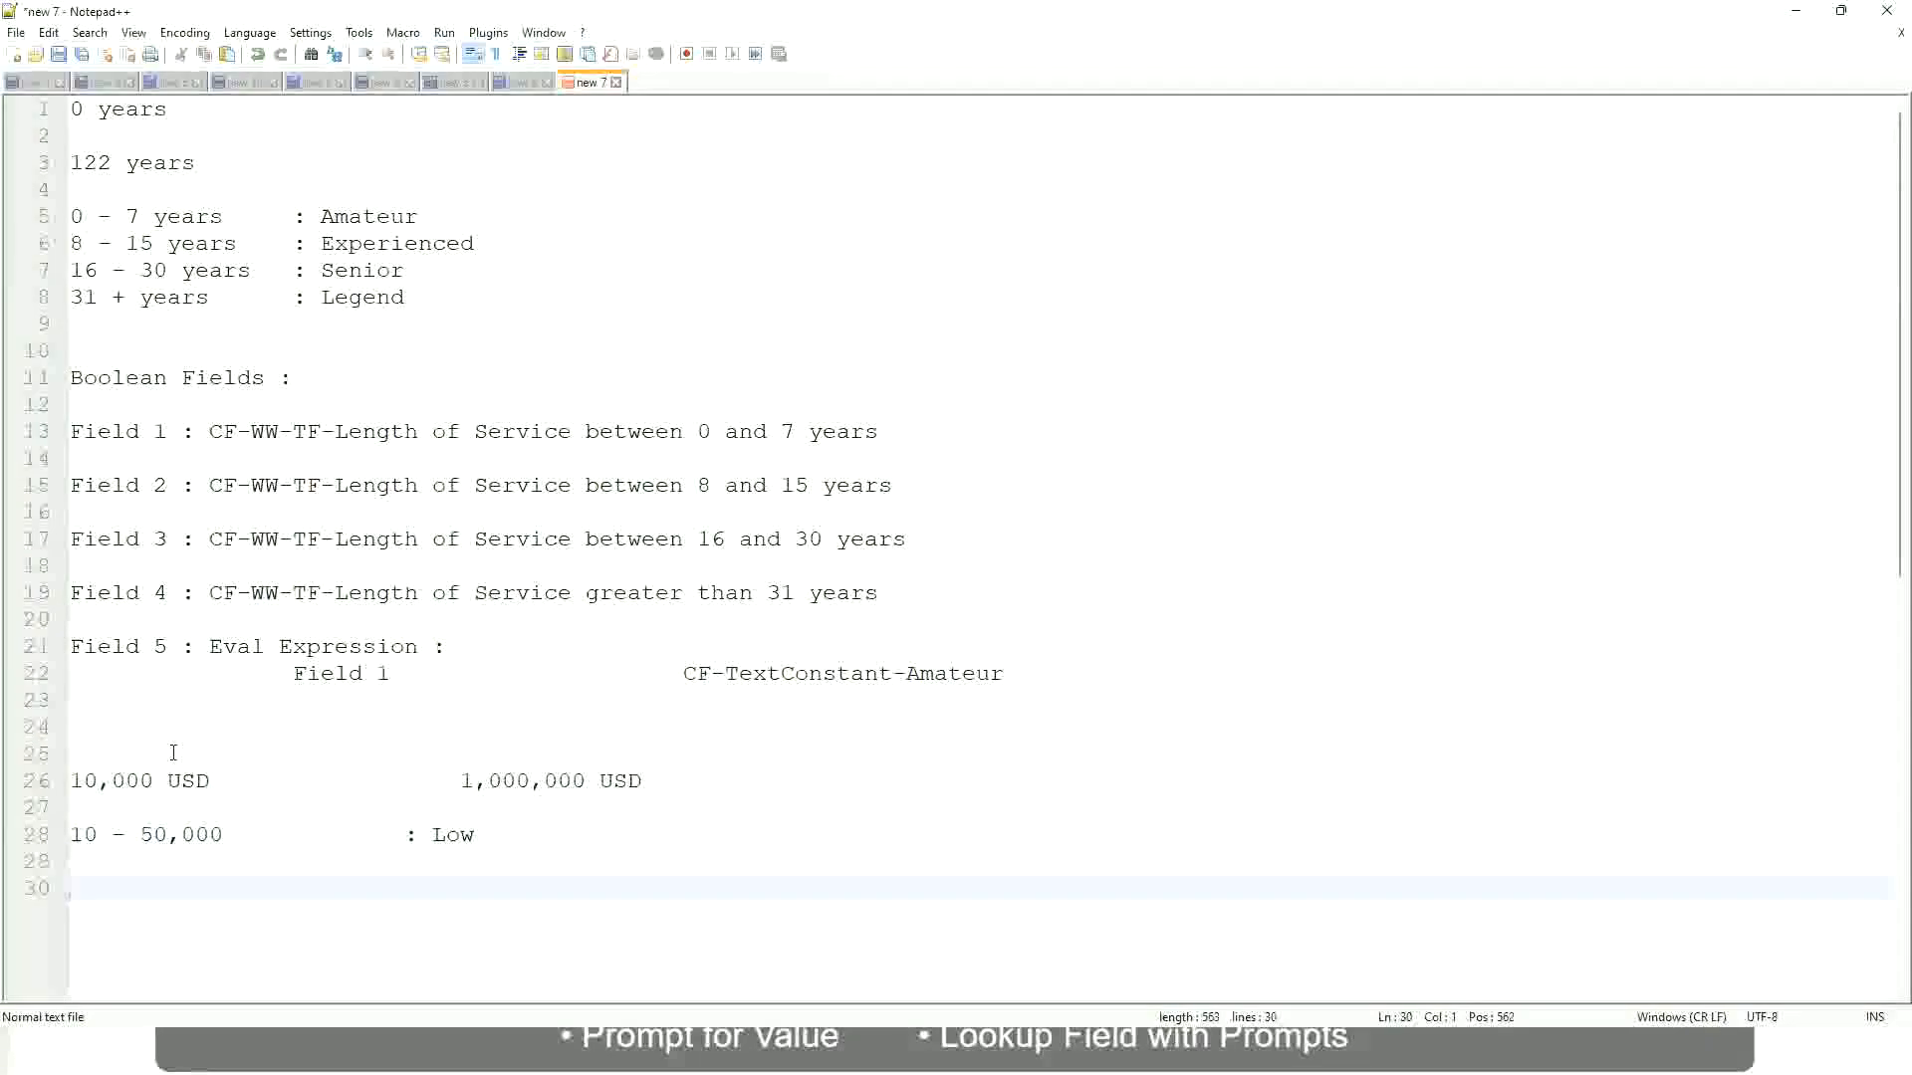
key("Up")
type("5")
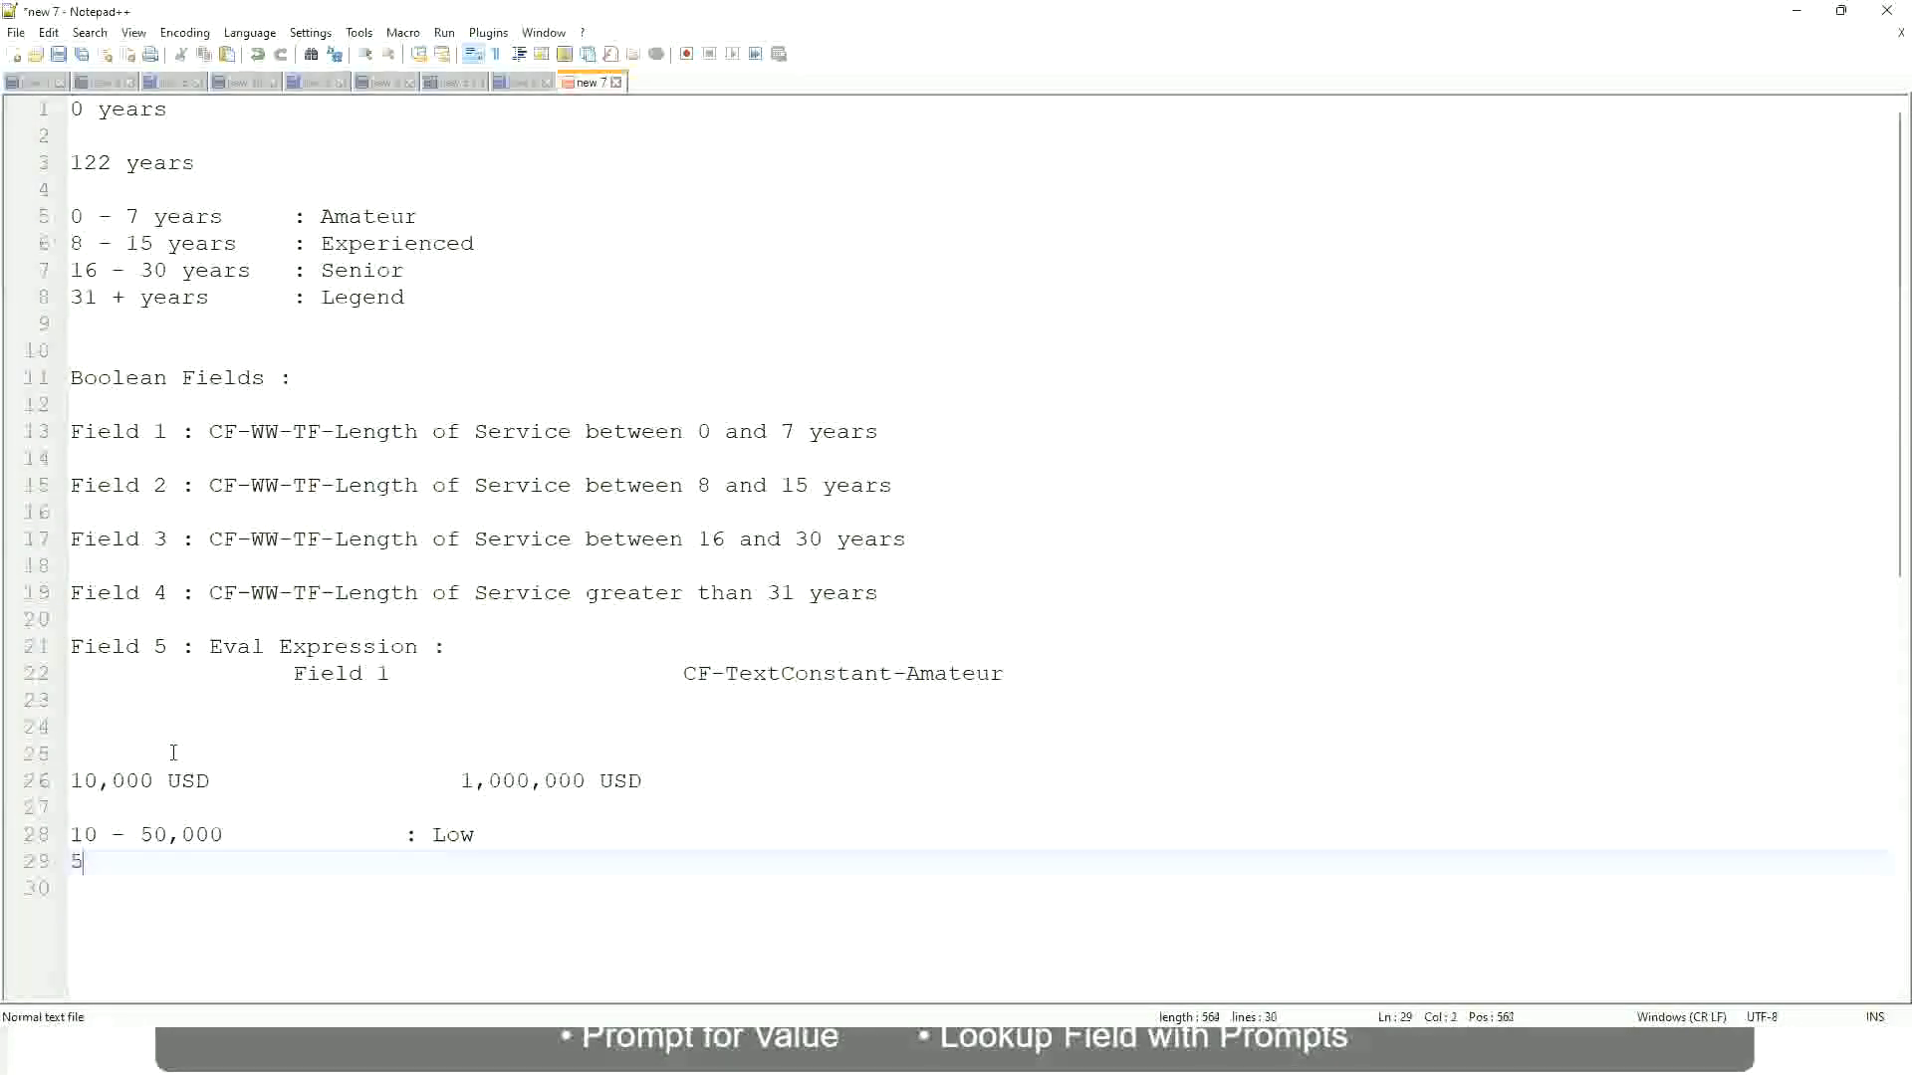
type("0,001 - 150")
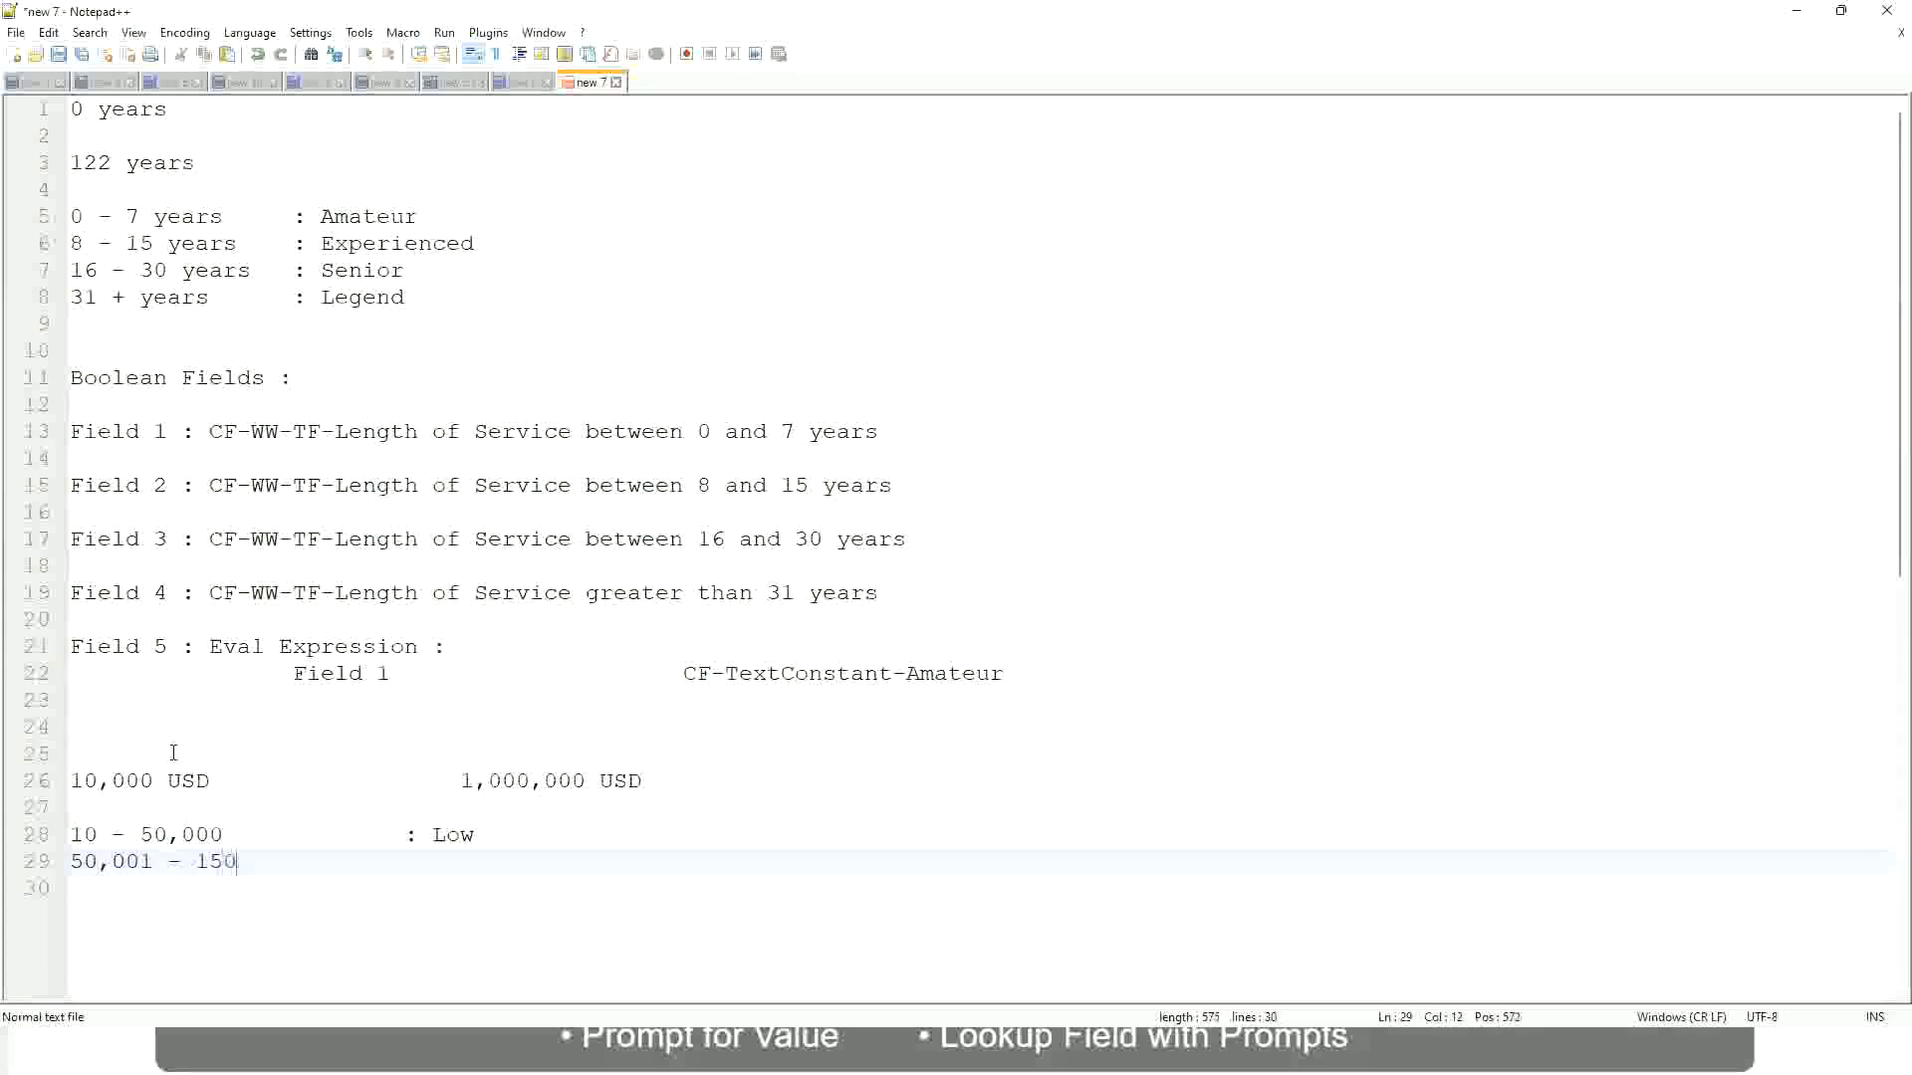
type(",000")
key("Tab")
key("Tab")
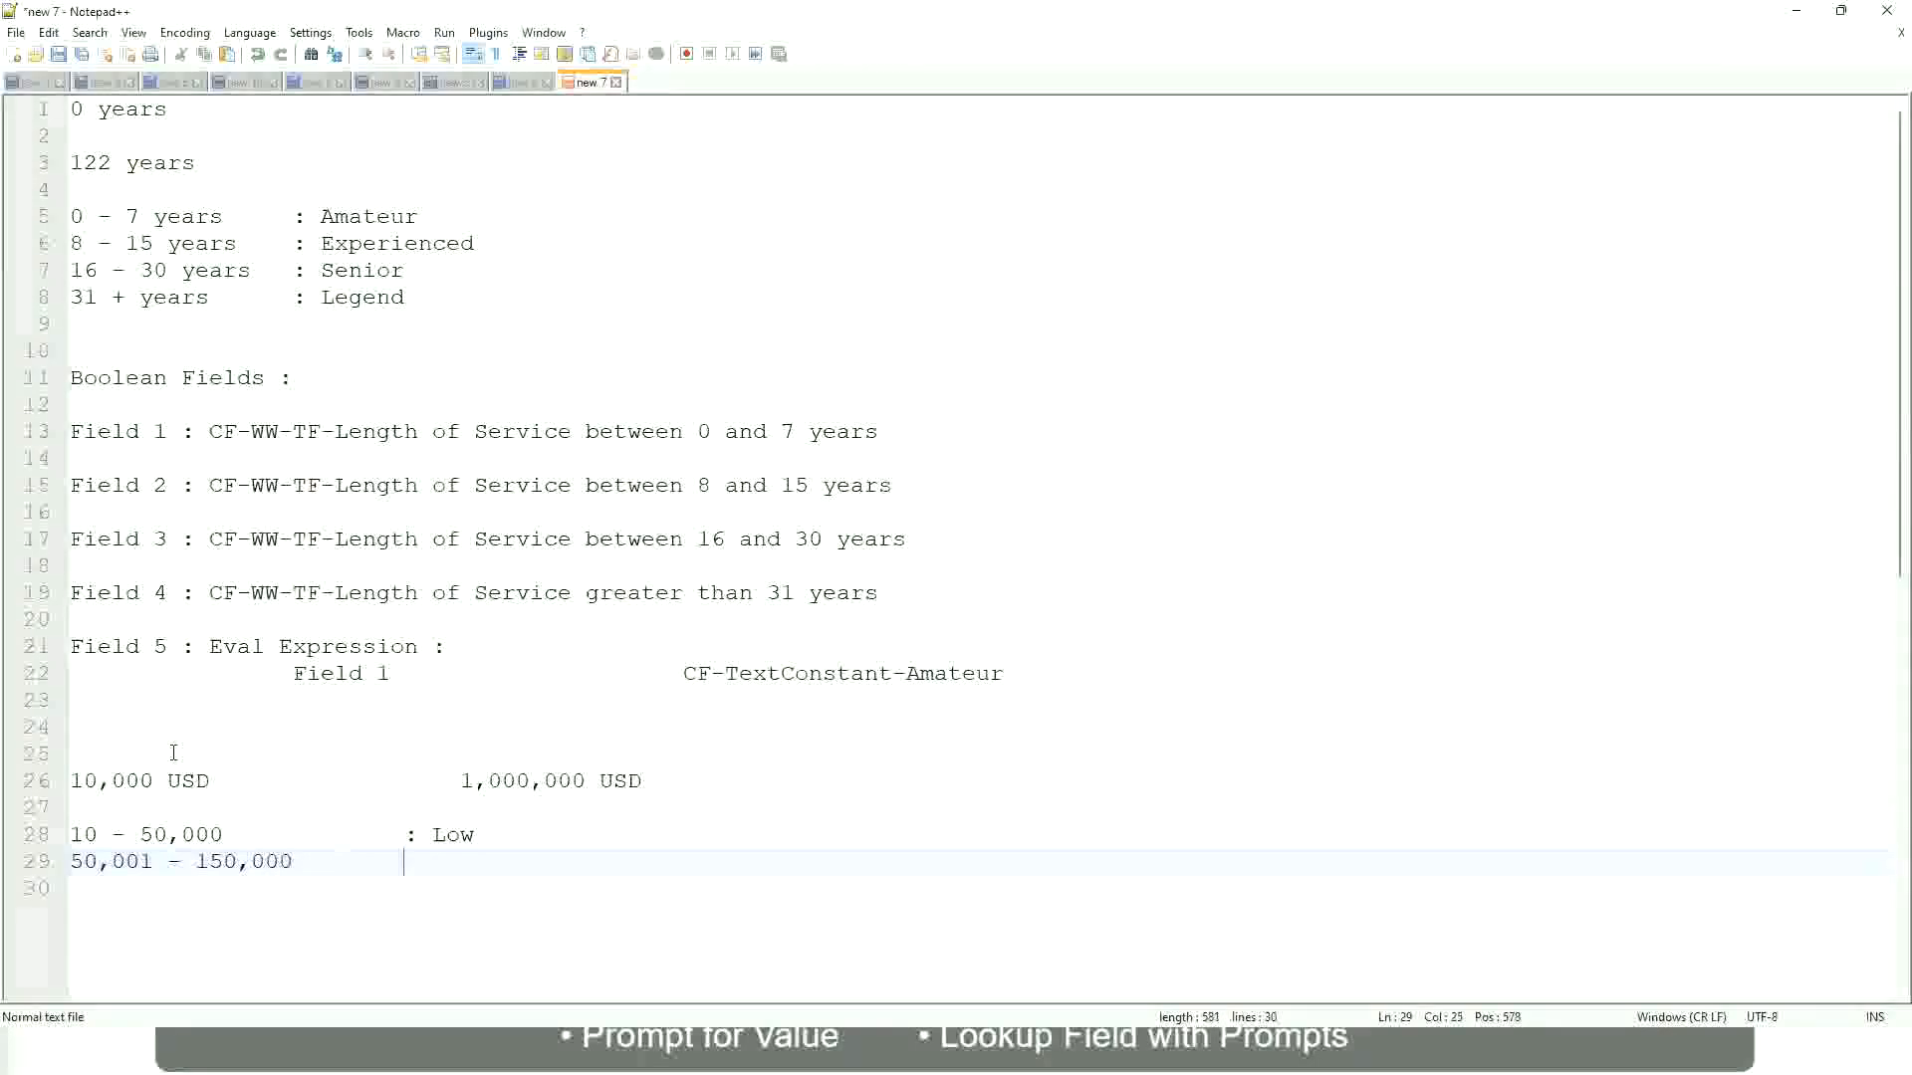
type(": Medium")
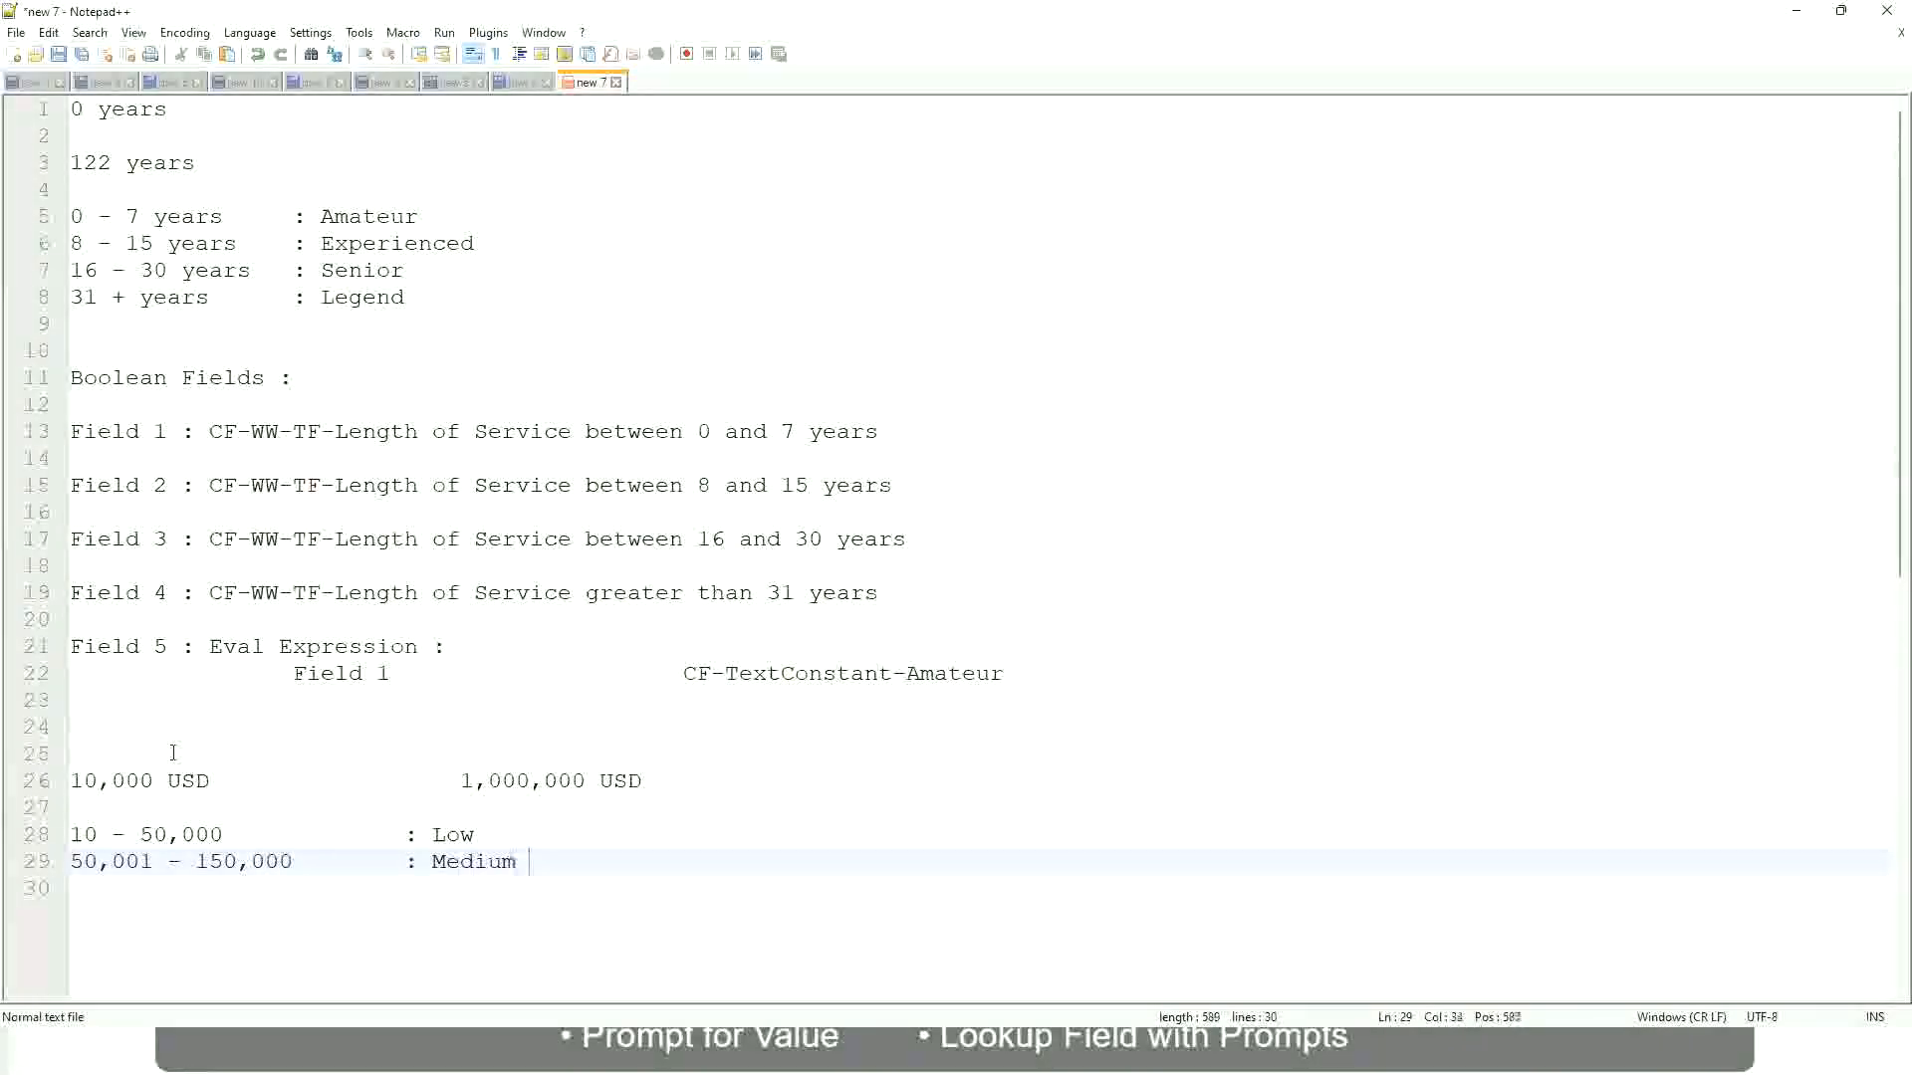
Add the band line "> 150,000 : High" directly below the Medium band, with its label aligned
key("Return")
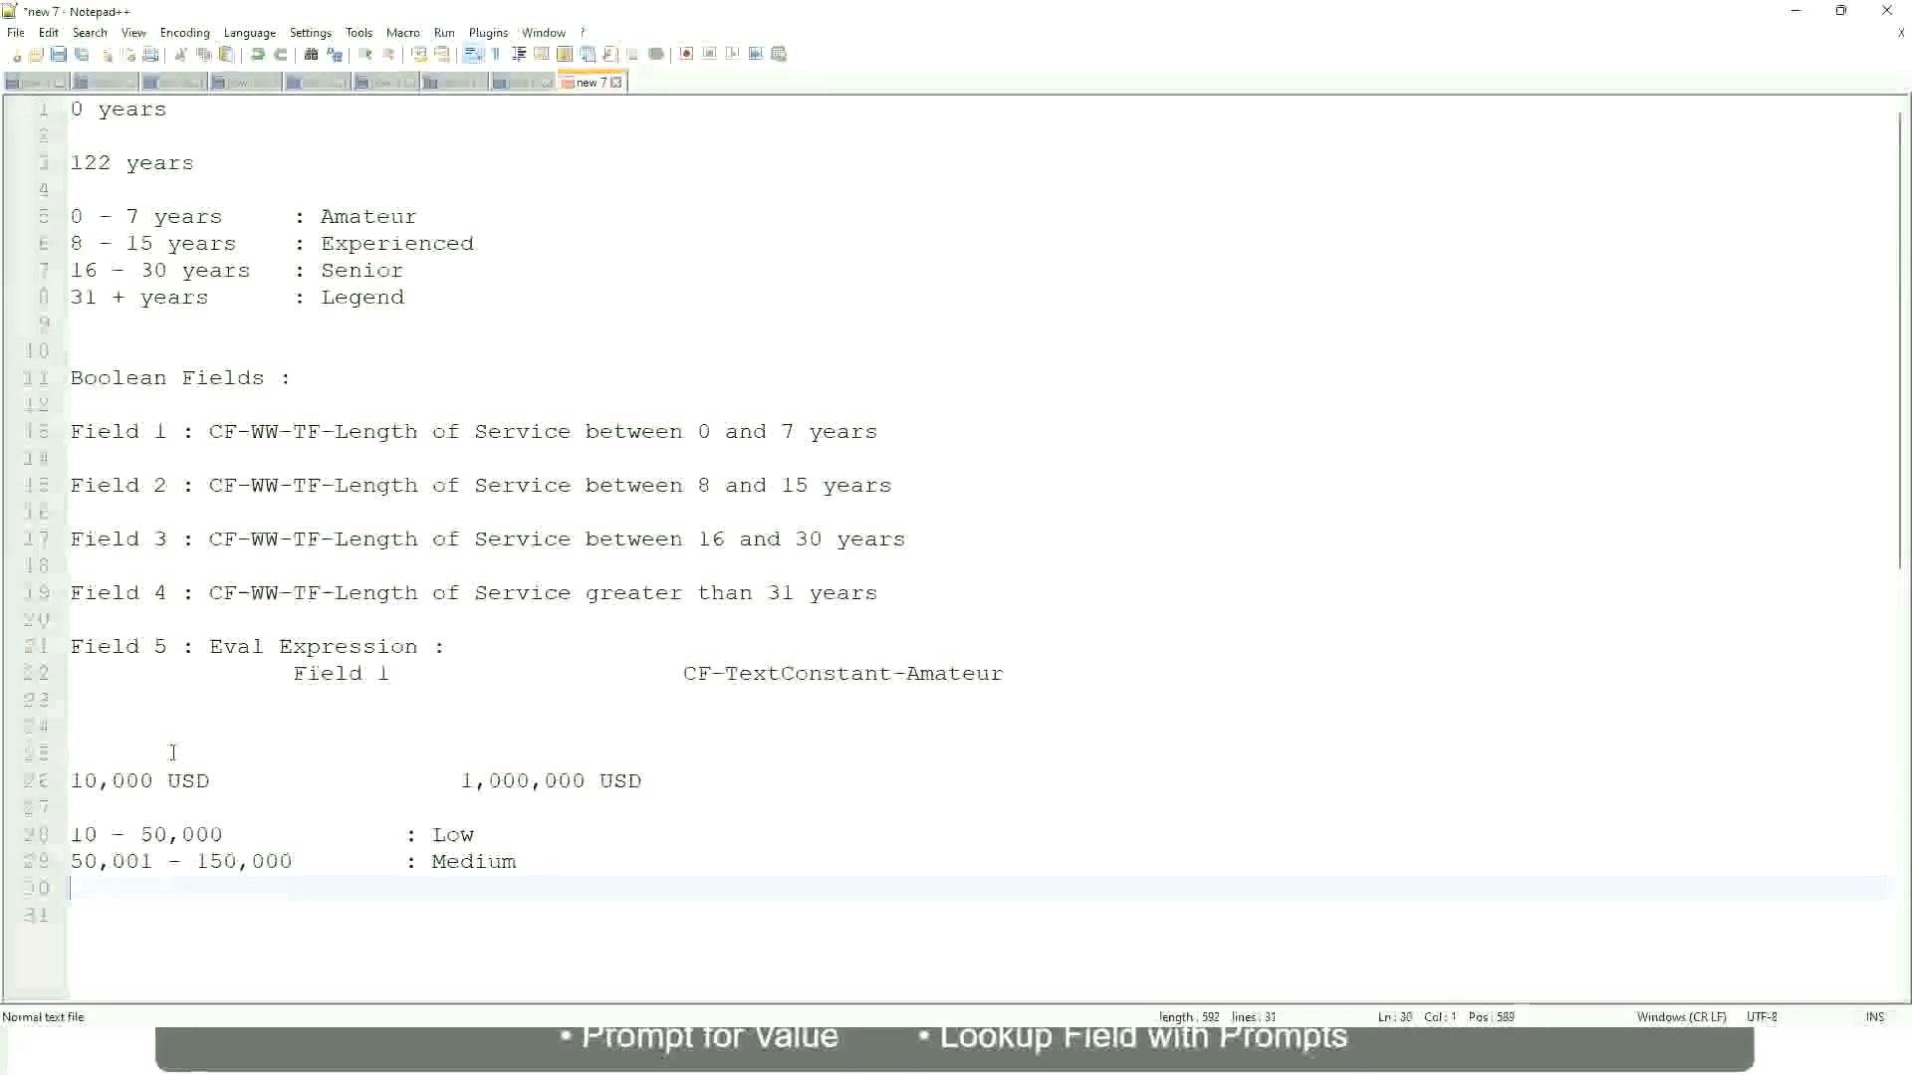
type("> 1")
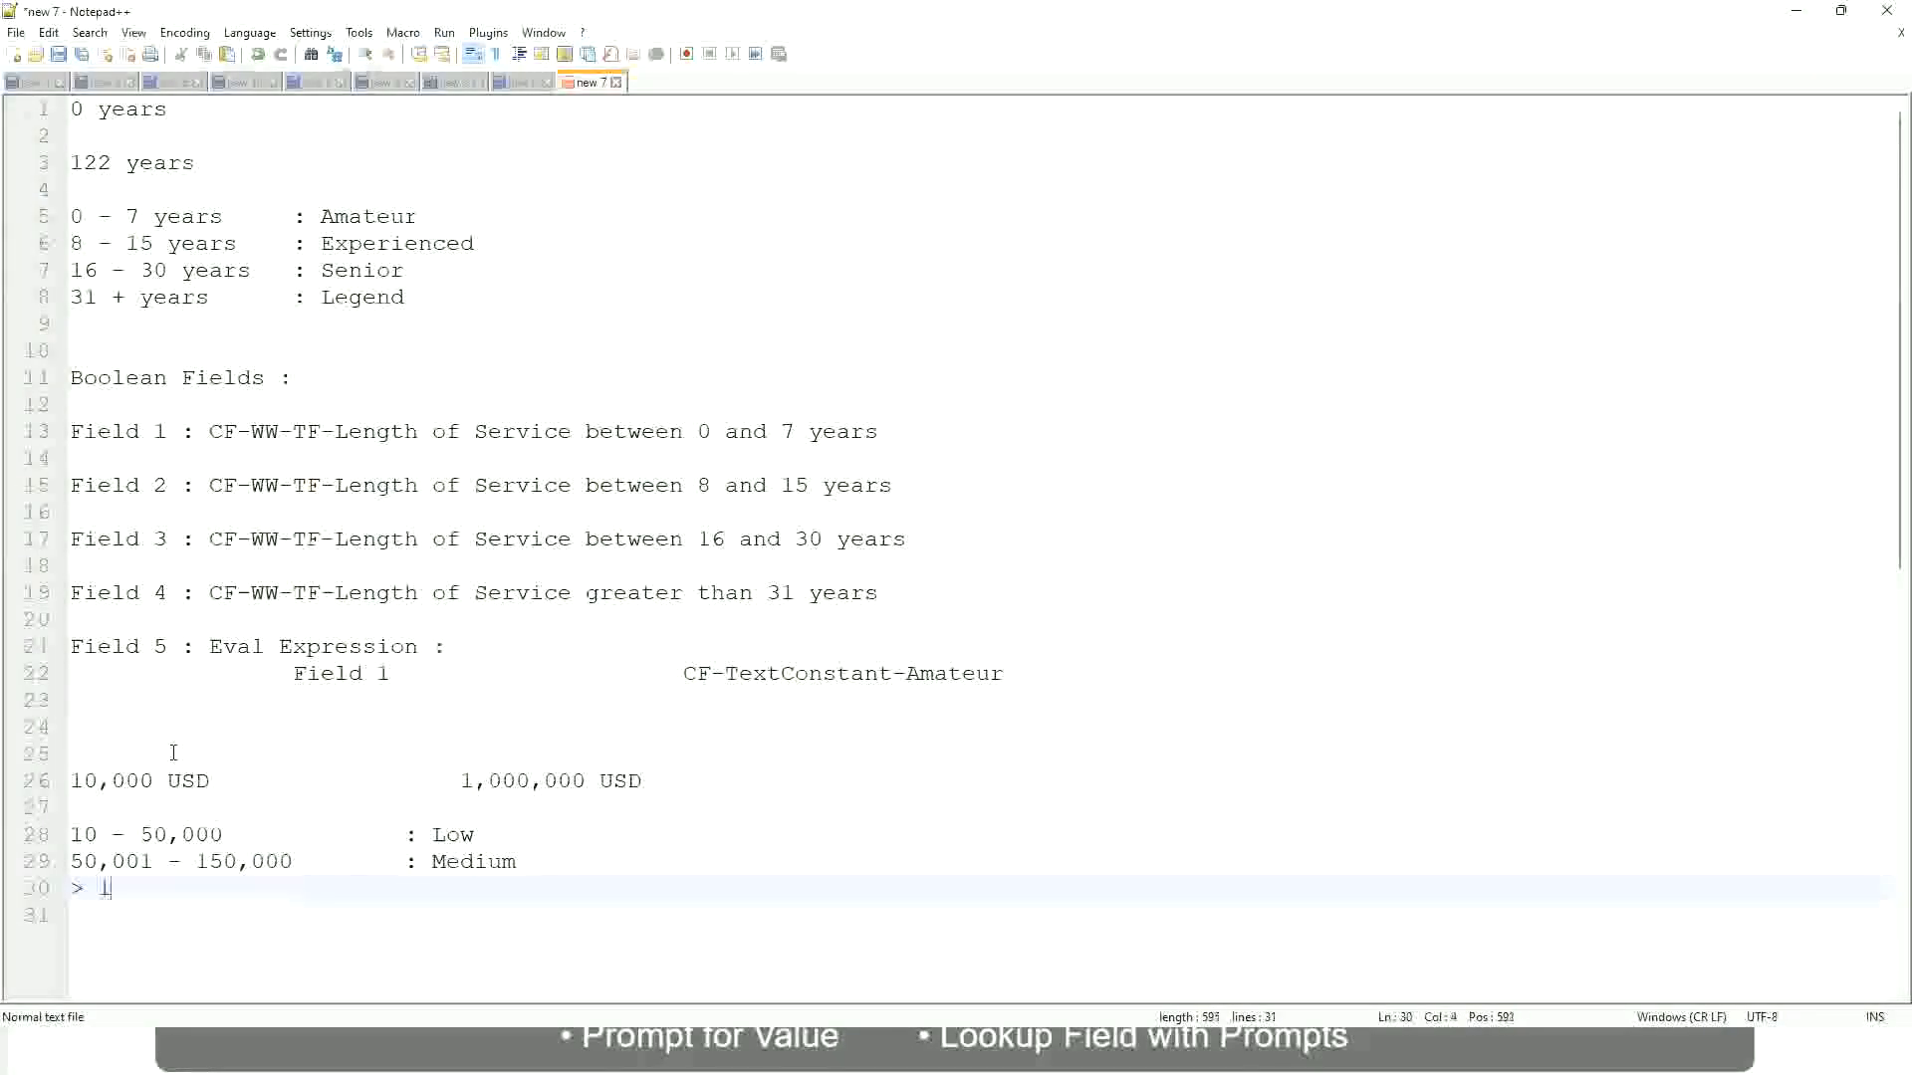
type("50,000")
key("Tab")
key("Tab")
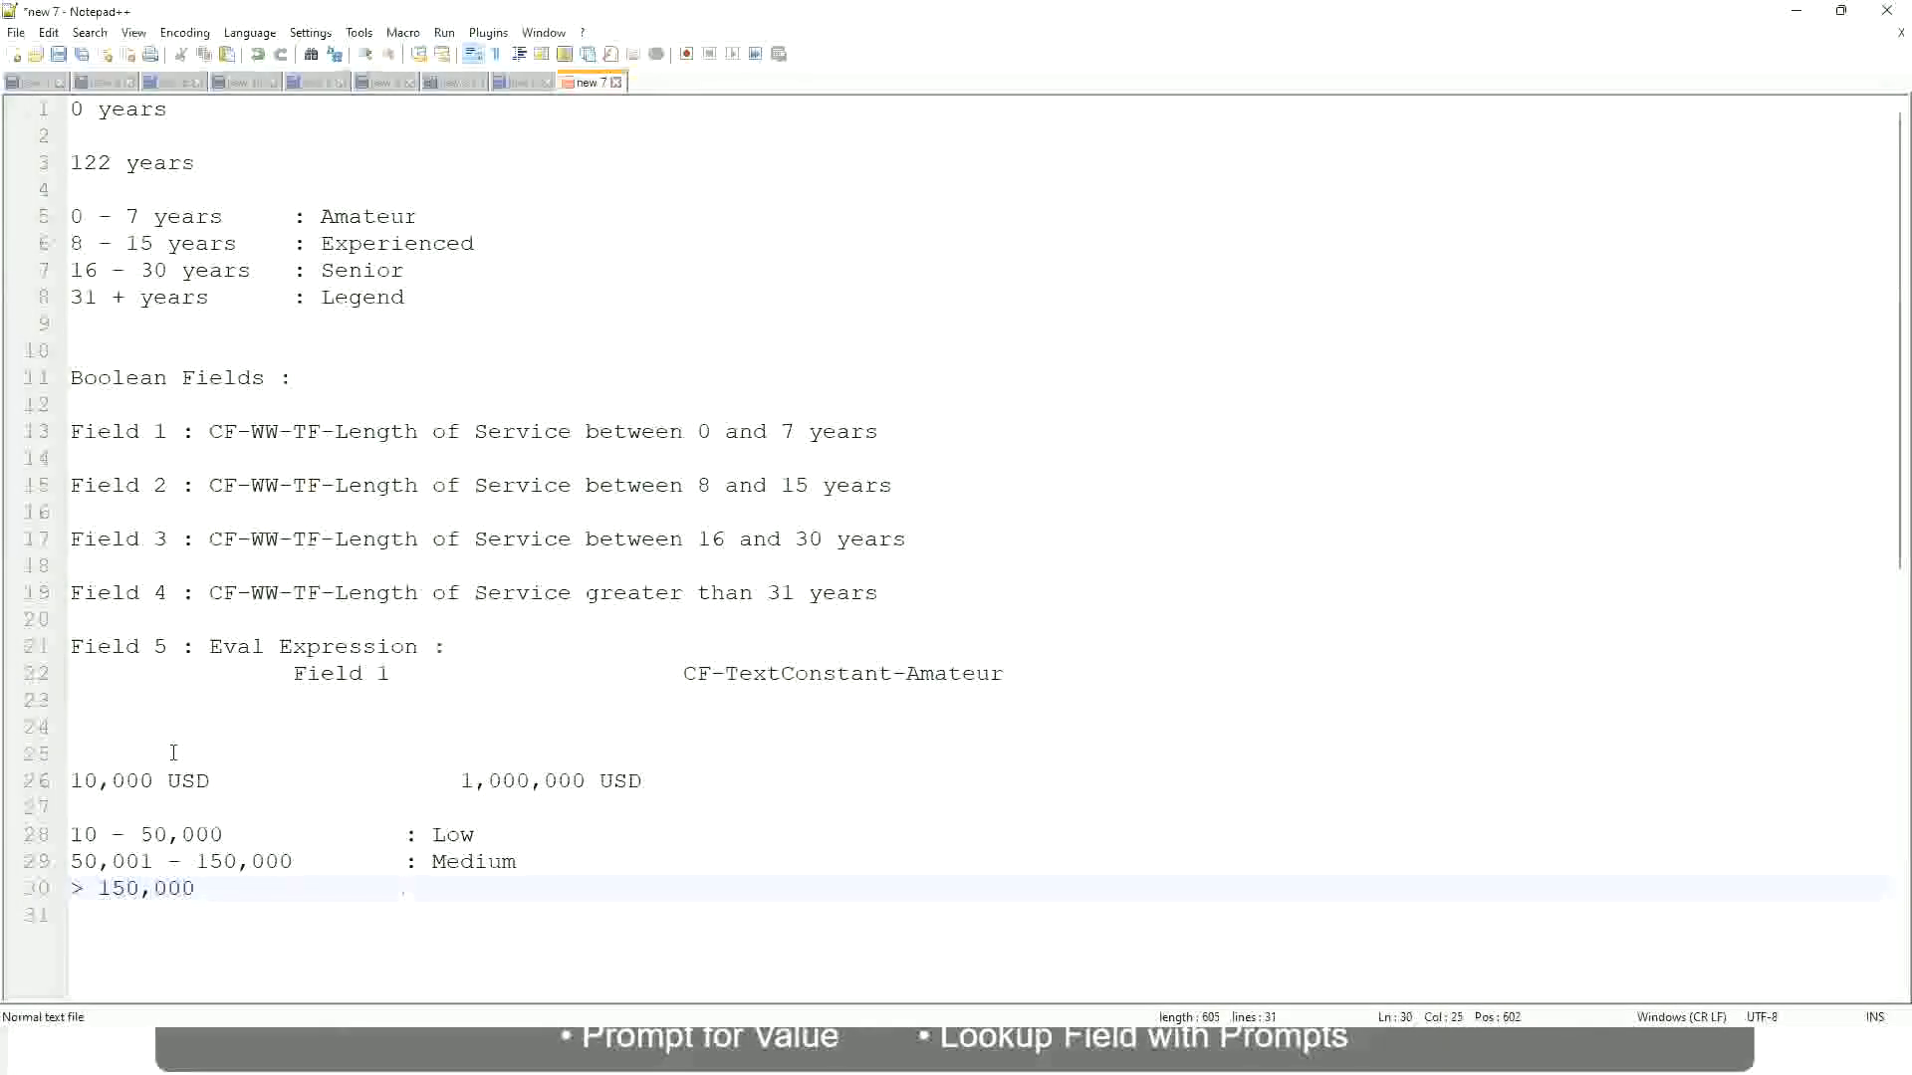
type(": High")
Review the two example USD amounts and the Low, Medium and High salary bands in the notes
left_click(60, 781)
left_click(61, 780)
left_click(83, 781)
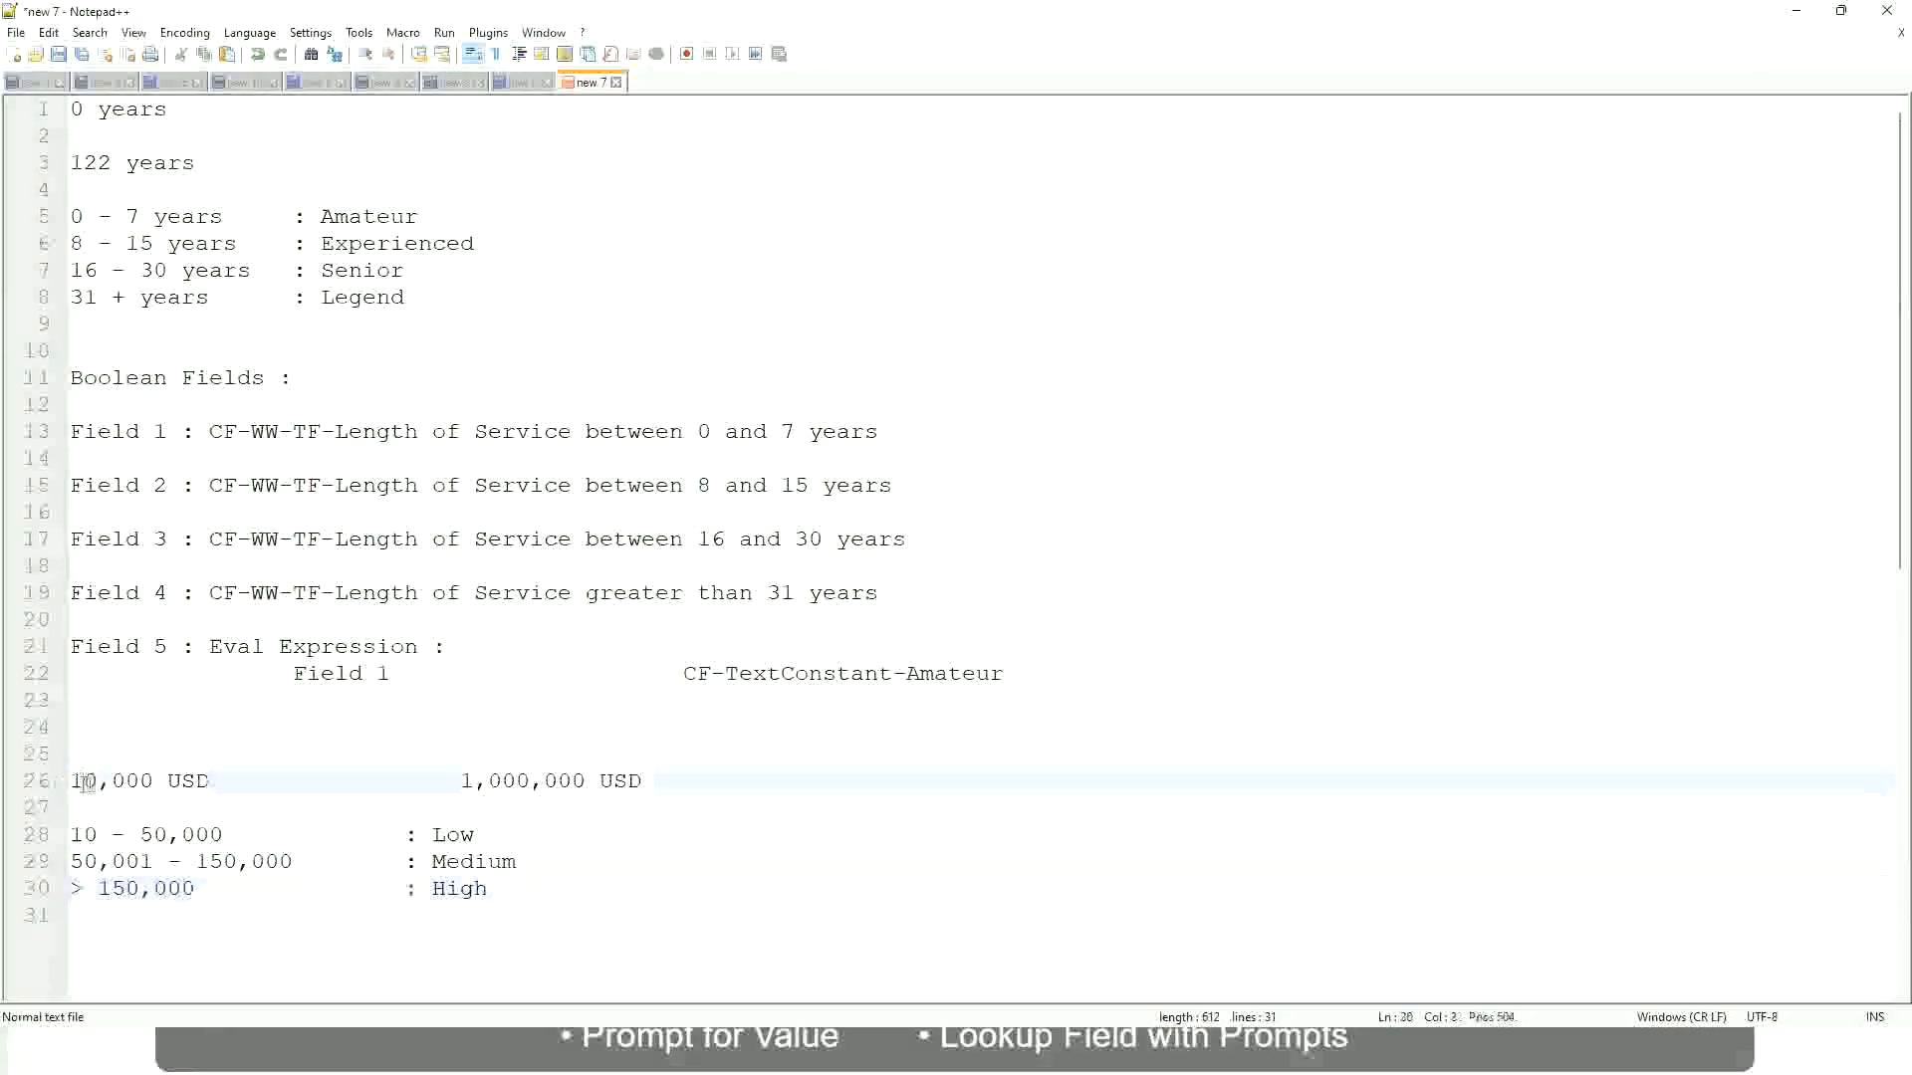
double_click(570, 781)
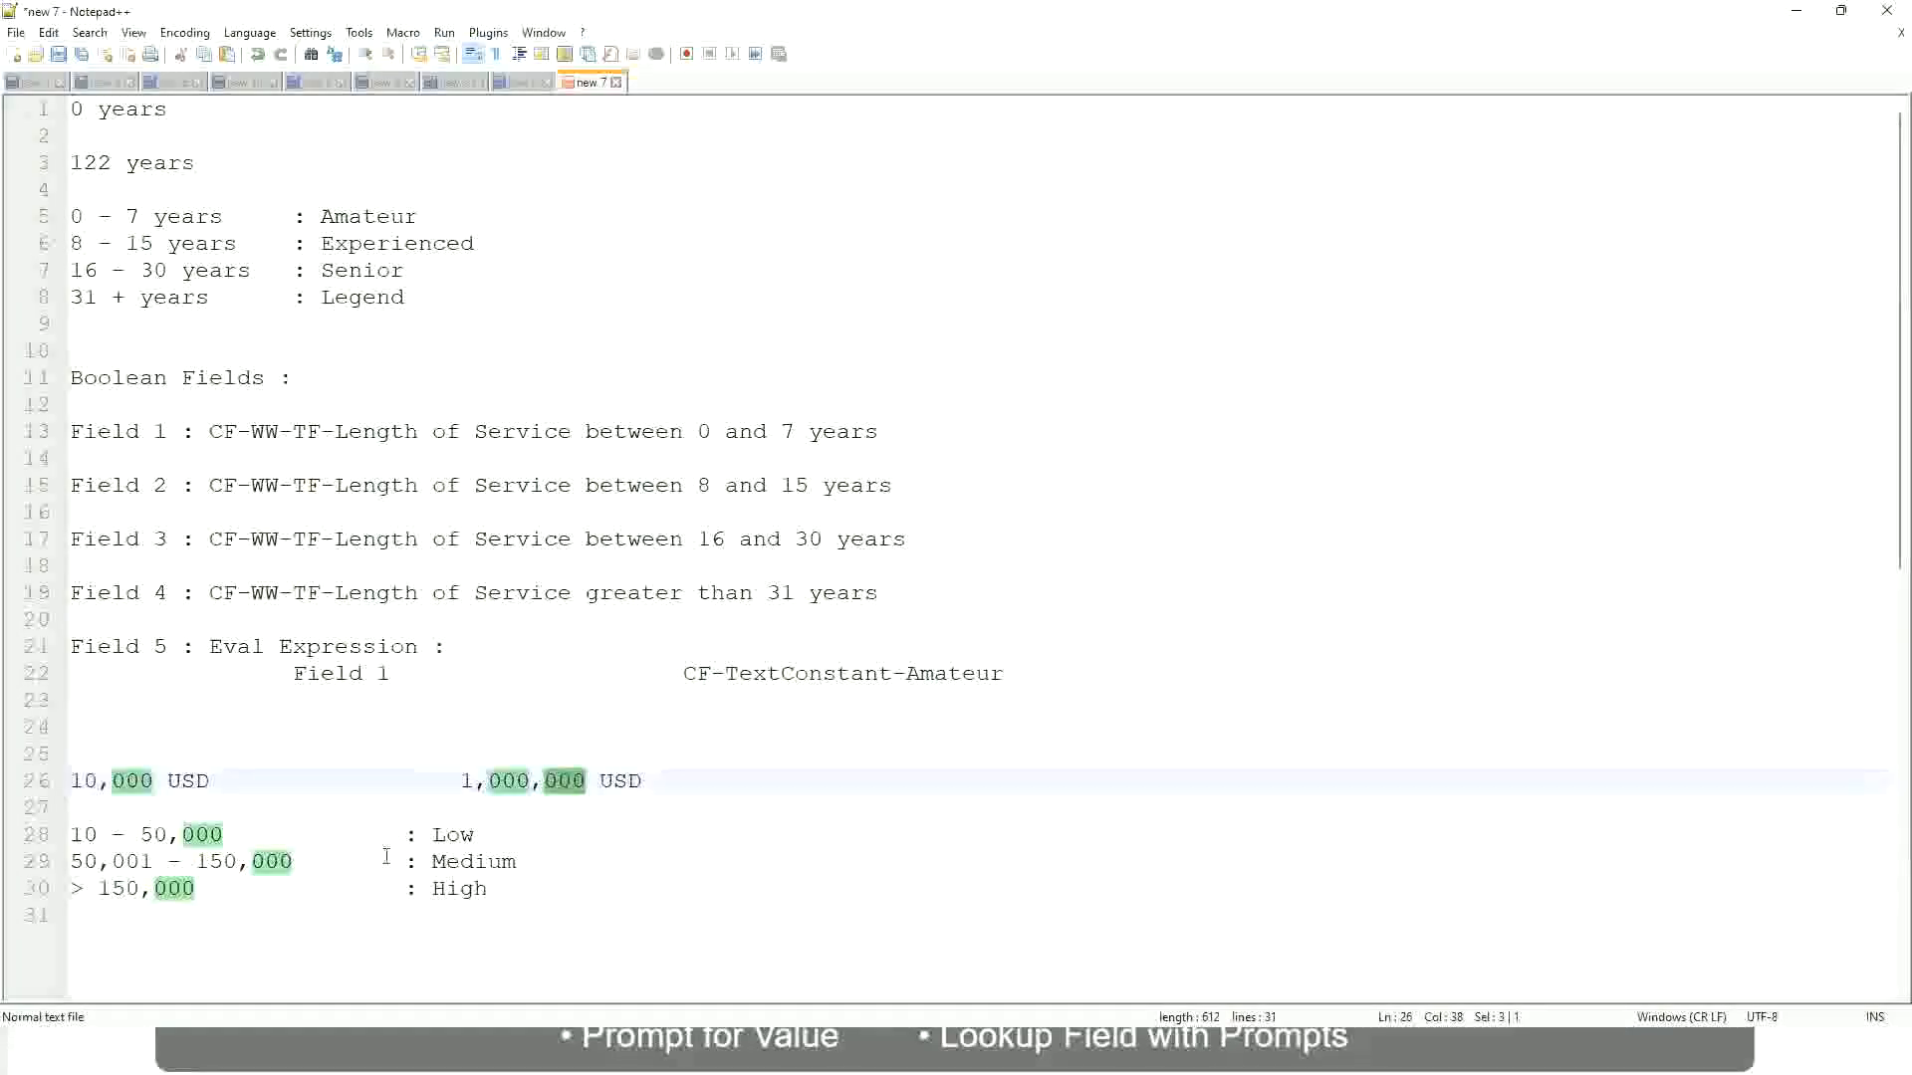
left_click(350, 861)
left_click(61, 781)
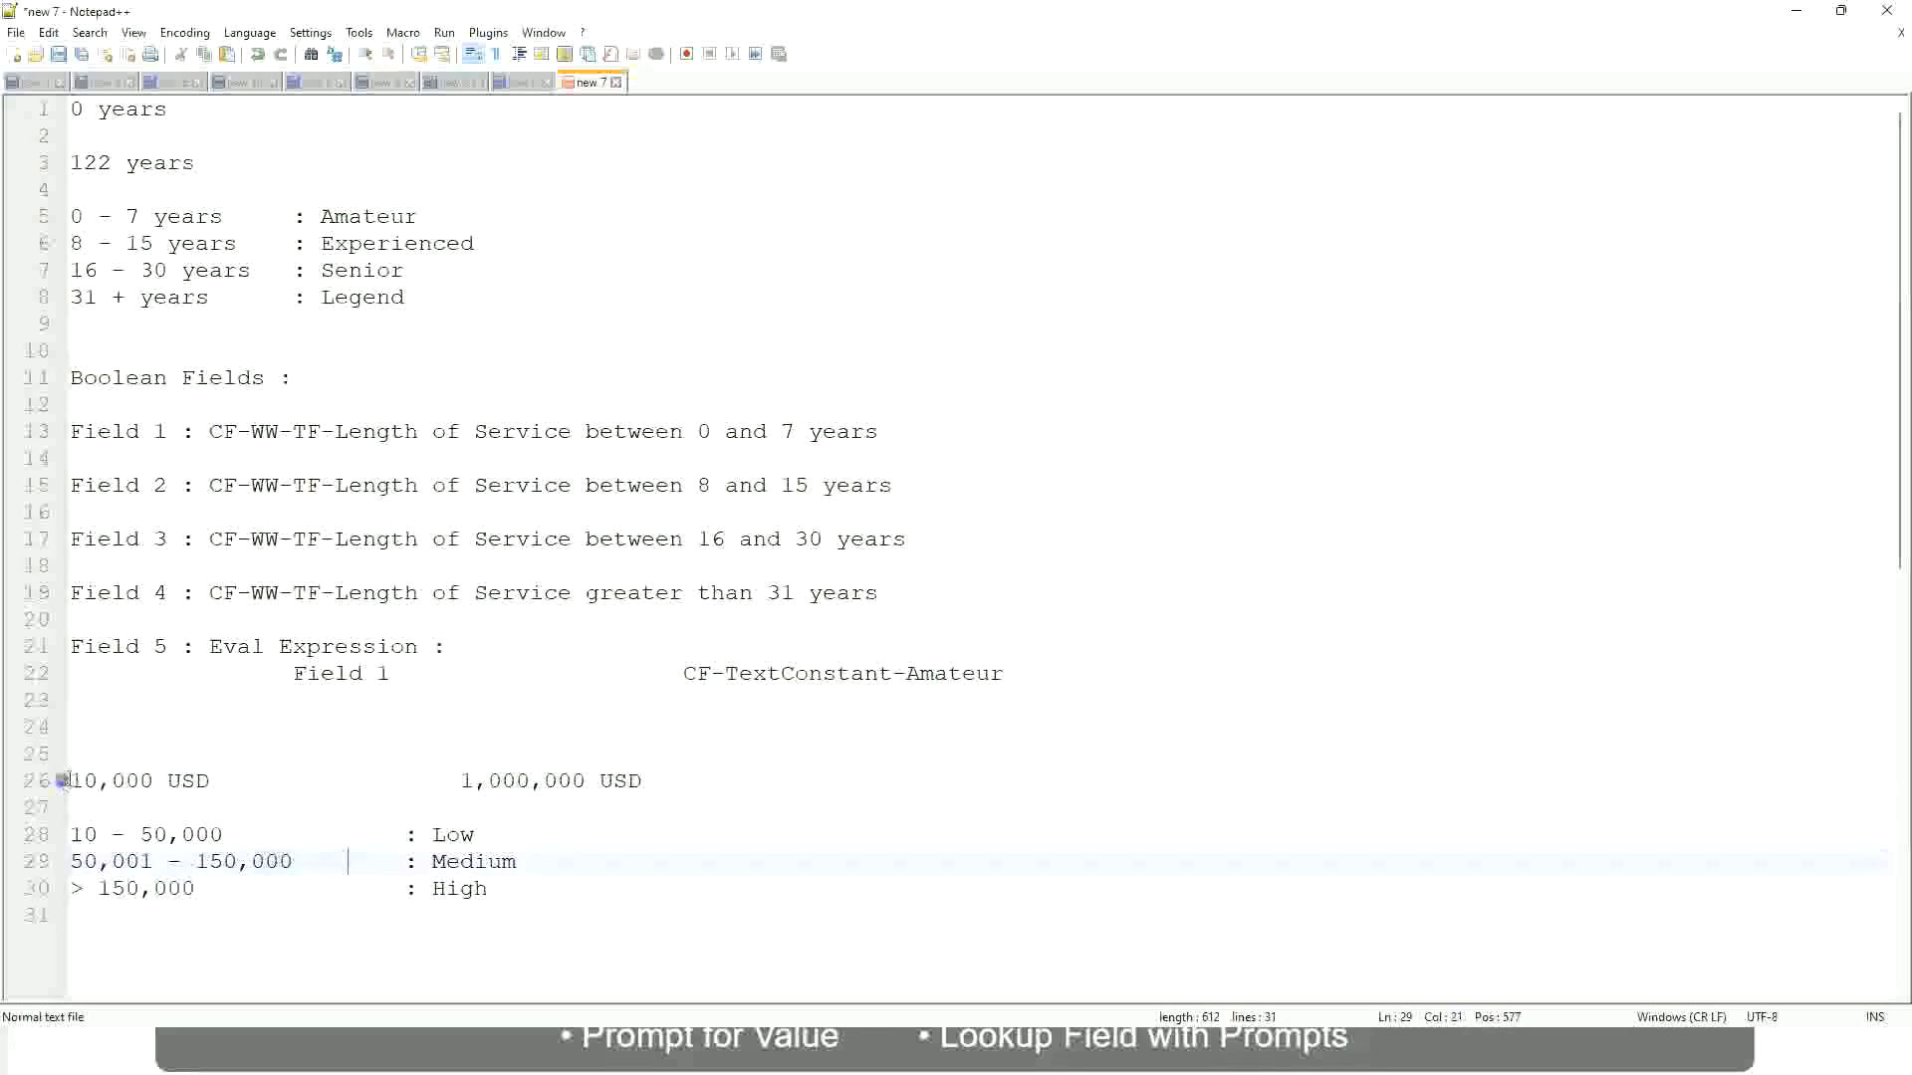
left_click(588, 783)
left_click(467, 838)
left_click(464, 843)
left_click(460, 894)
left_click(490, 881)
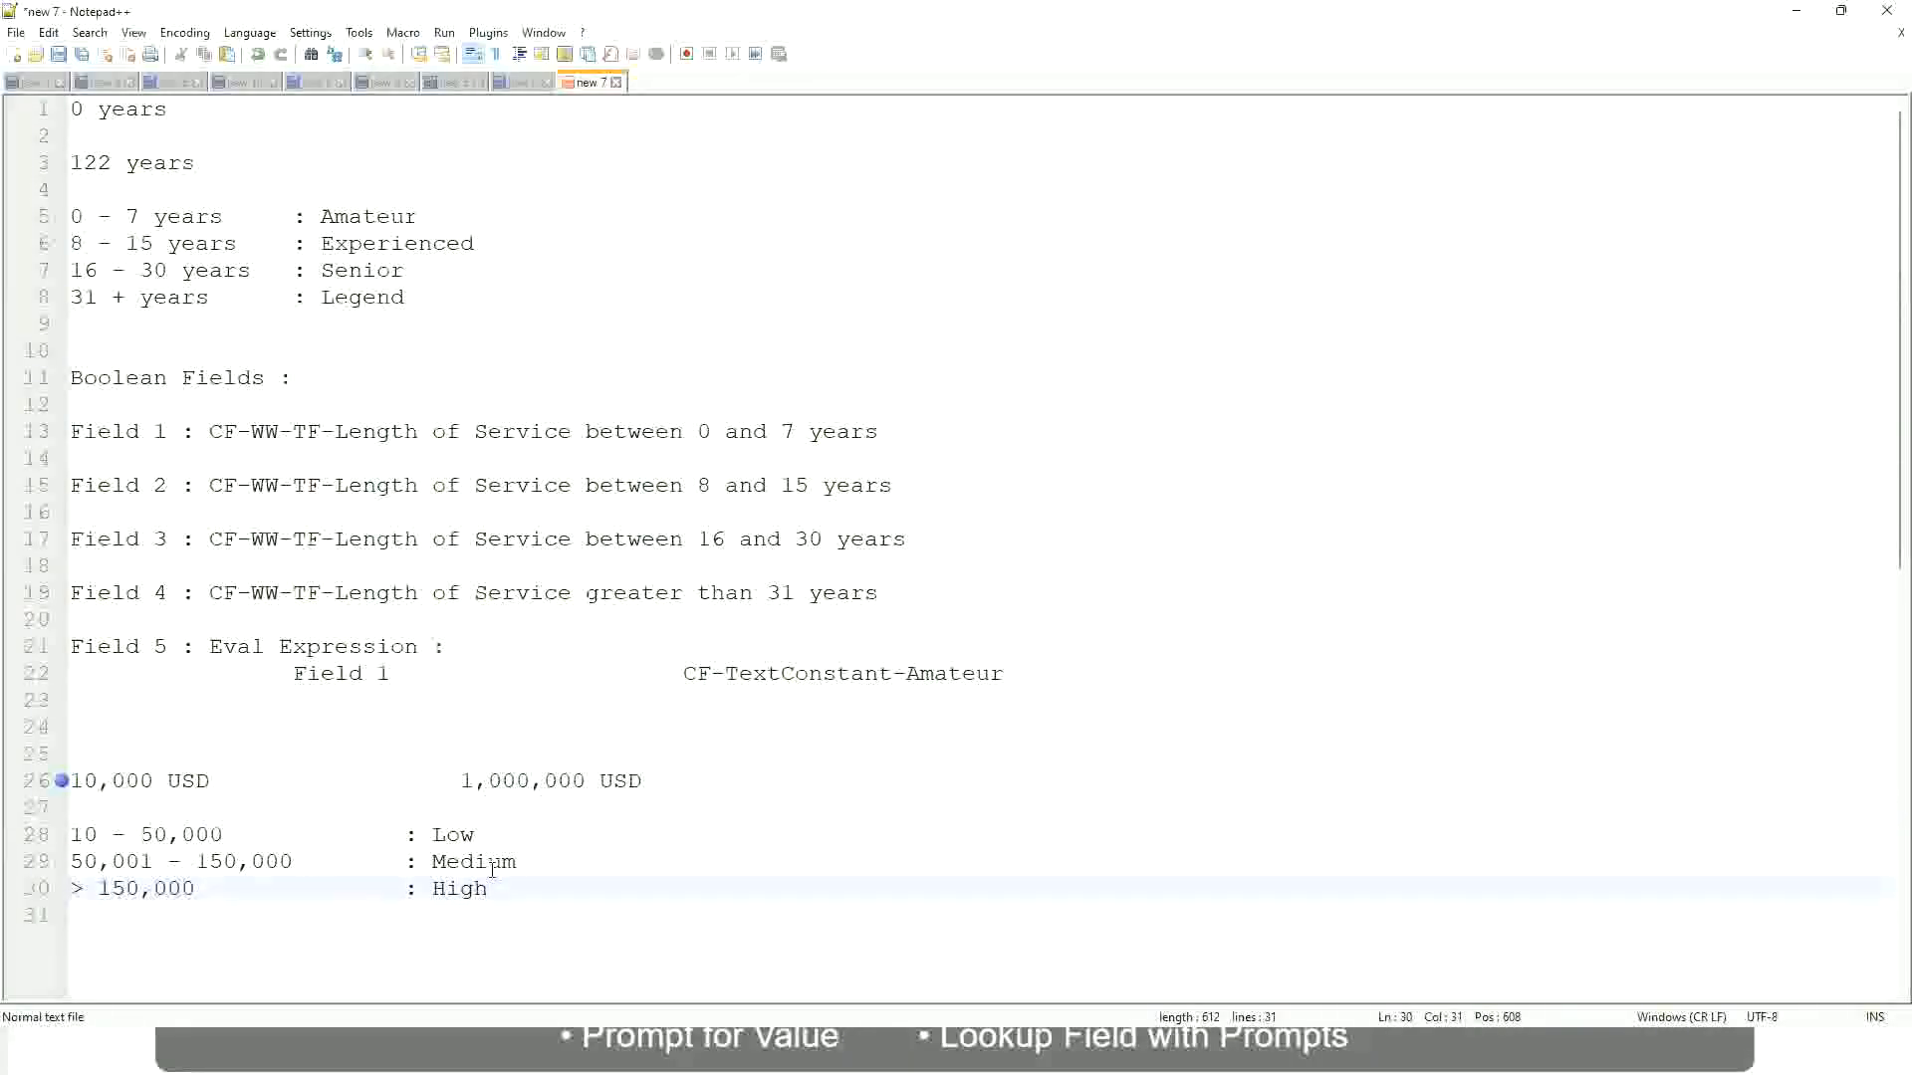